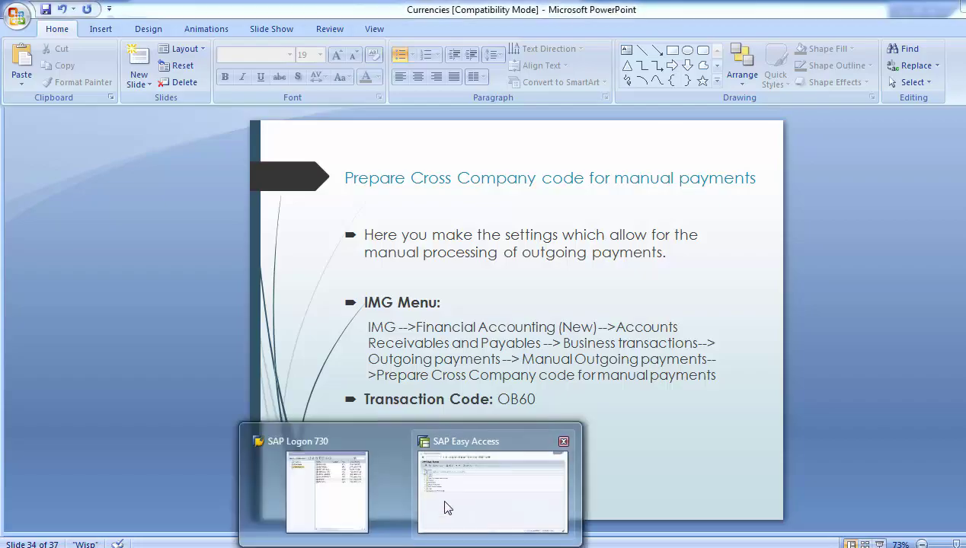
Switch to the SAP Easy Access session, run transaction SPRO, and display the SAP Reference IMG.
click(447, 507)
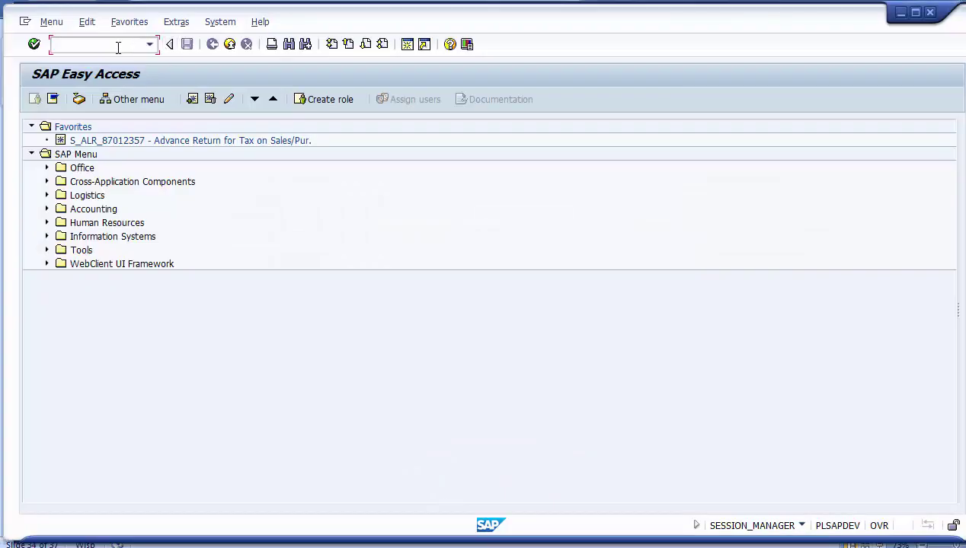
text(SPRO)
key(Return)
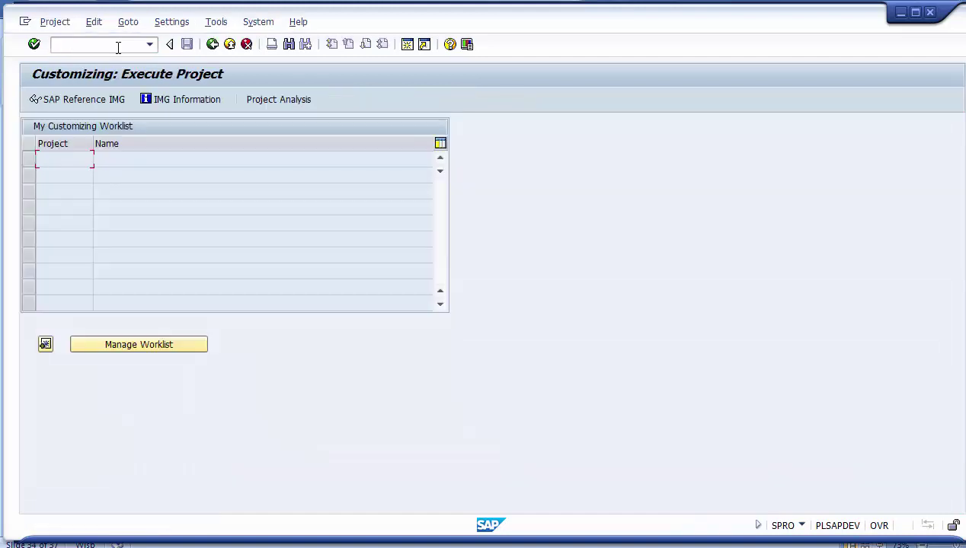
click(82, 102)
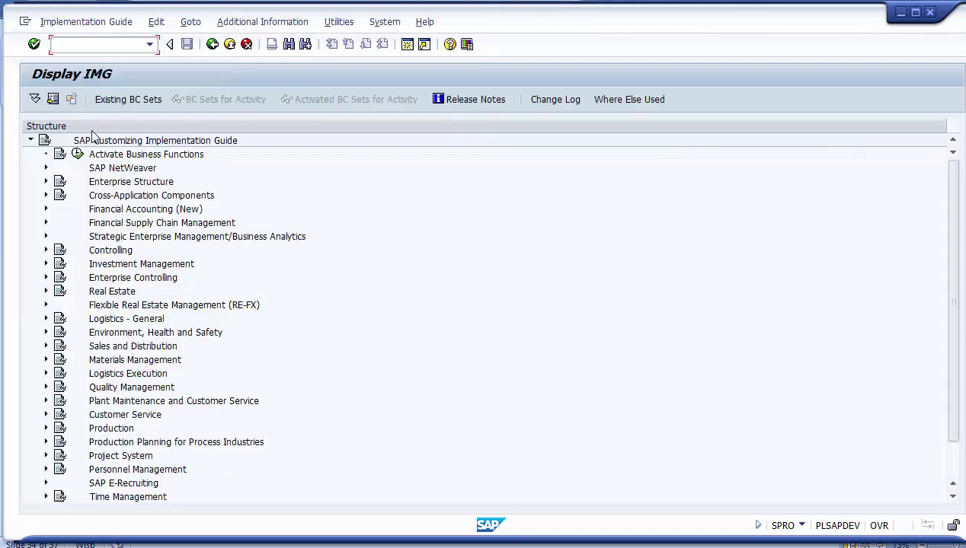
Expand the IMG path Financial Accounting (New), Accounts Receivable and Accounts Payable, Business Transactions.
click(100, 210)
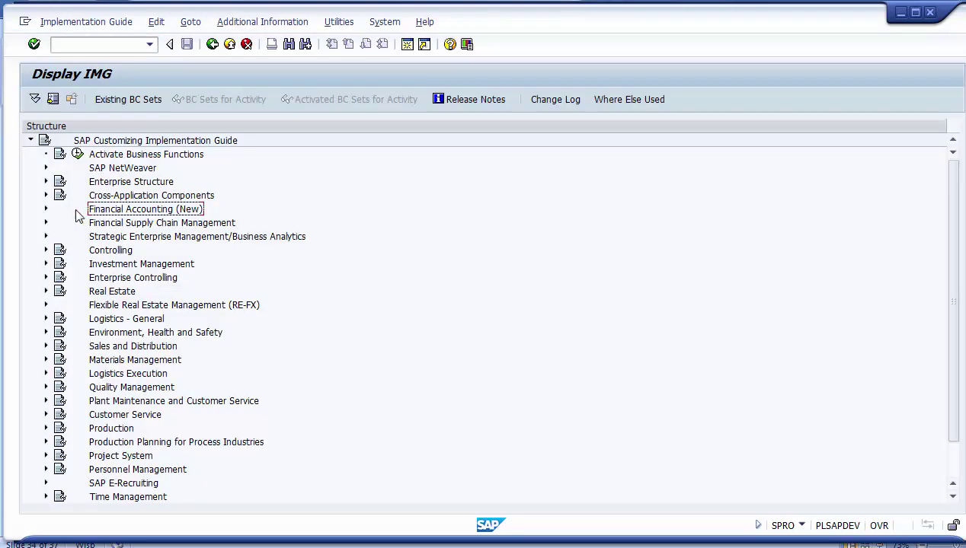
click(45, 210)
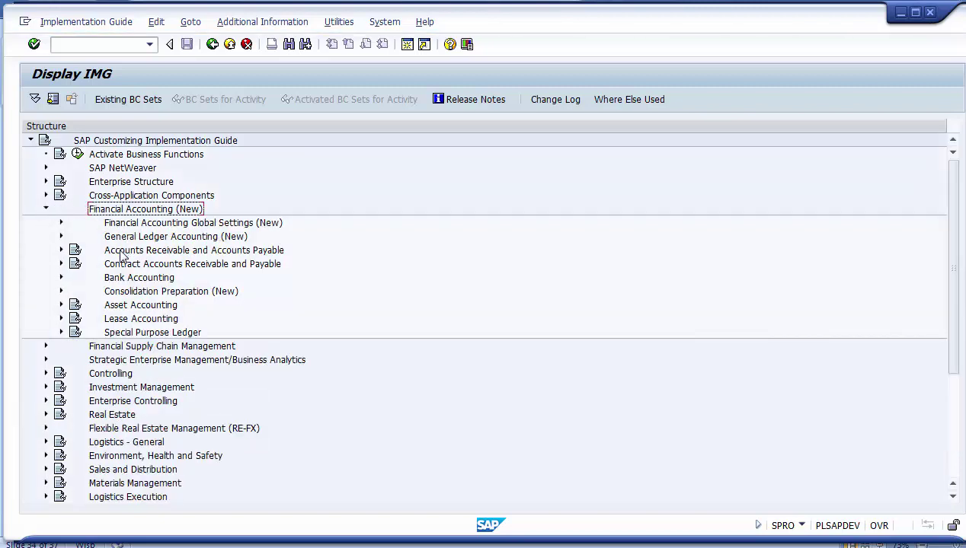
click(121, 253)
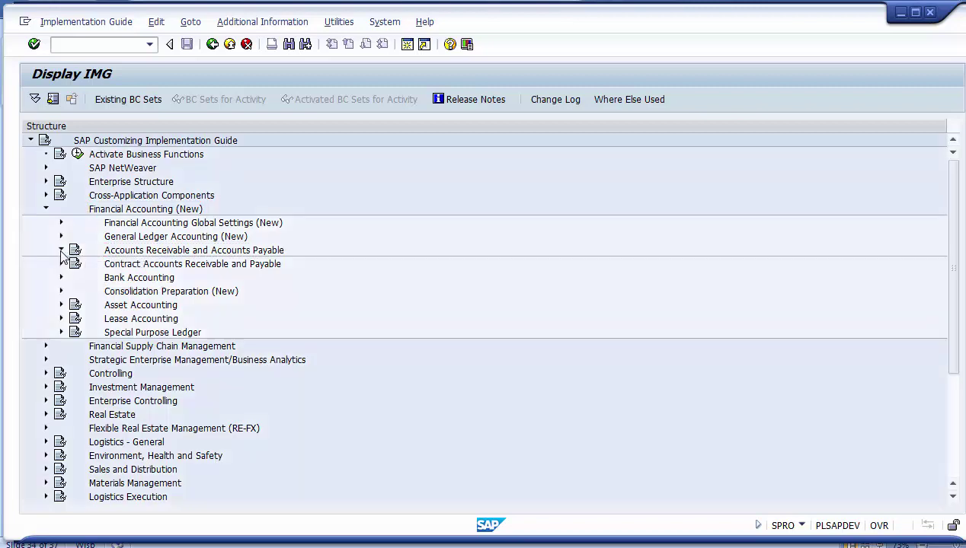
click(62, 251)
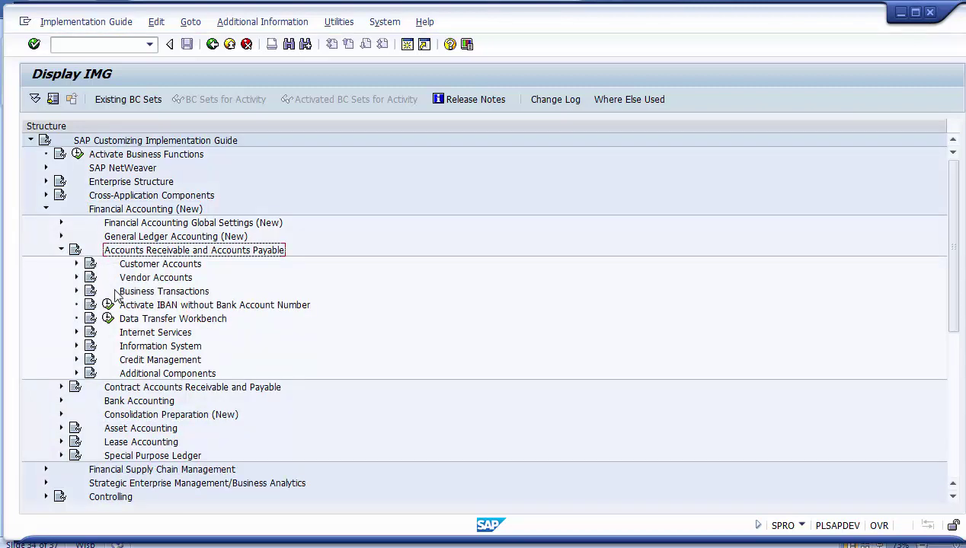
click(128, 292)
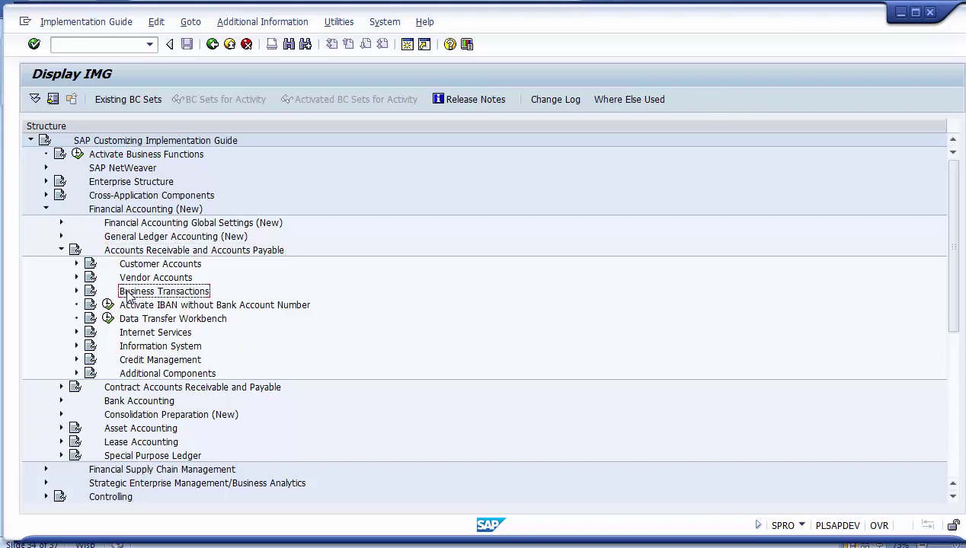
click(77, 292)
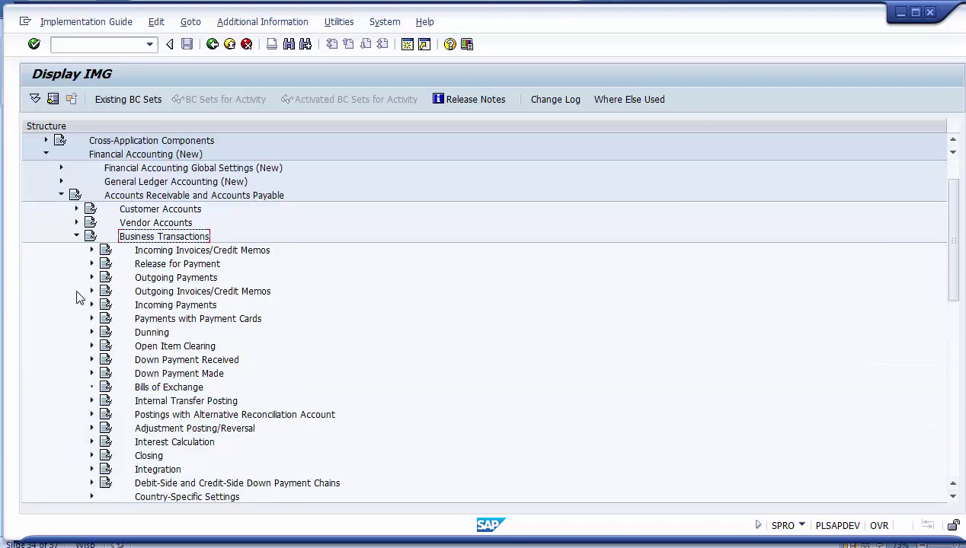
Expand Outgoing Payments and its Manual Outgoing Payments node, and execute the Prepare Cross-Company Code Manual Payments activity.
click(157, 278)
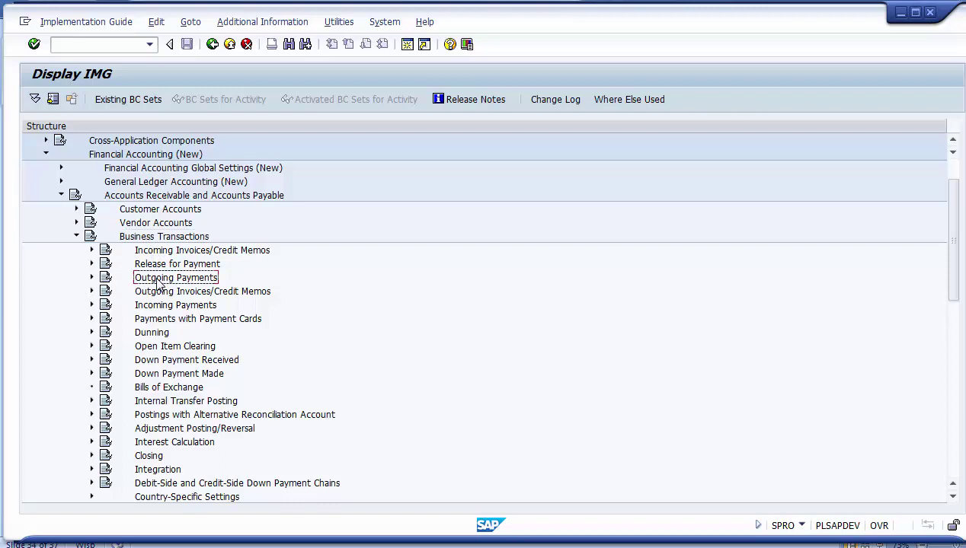
click(92, 279)
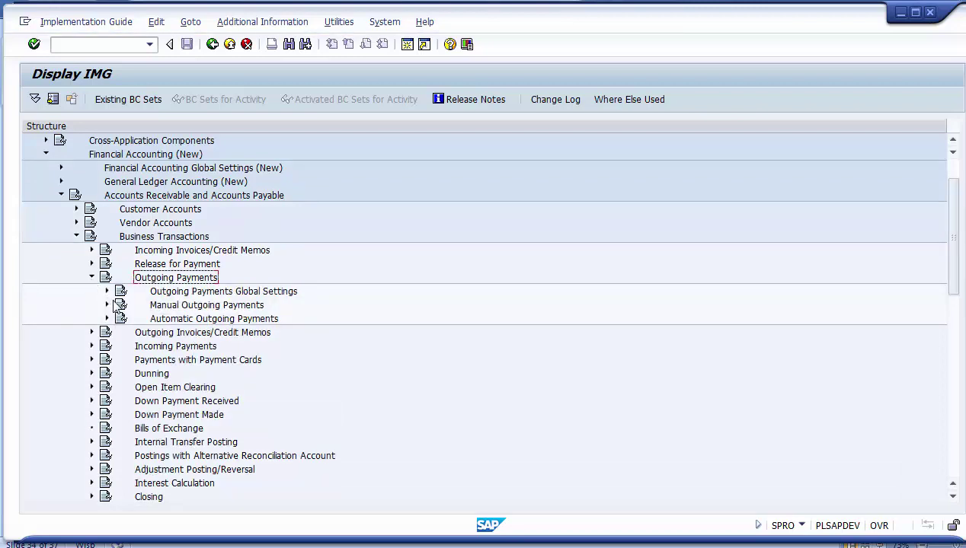
click(159, 311)
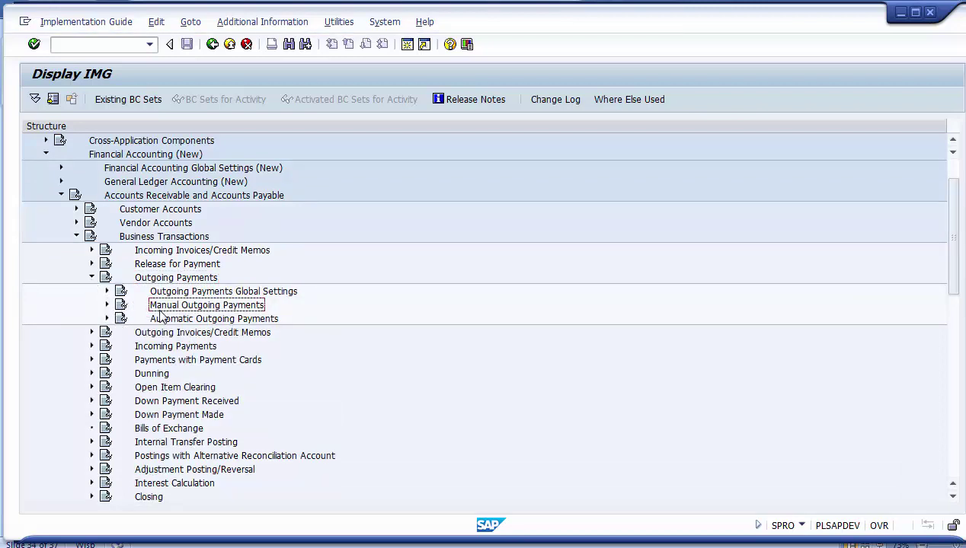
click(107, 306)
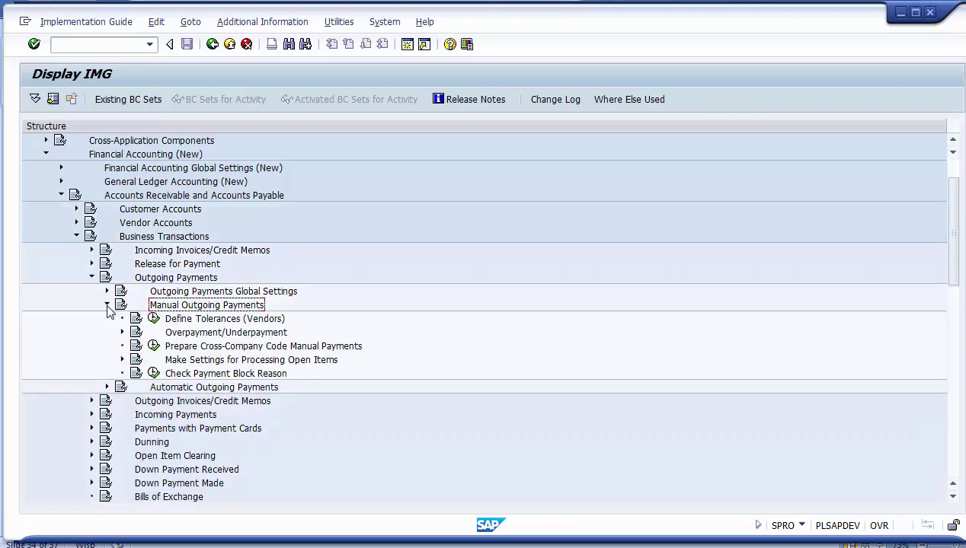
click(177, 349)
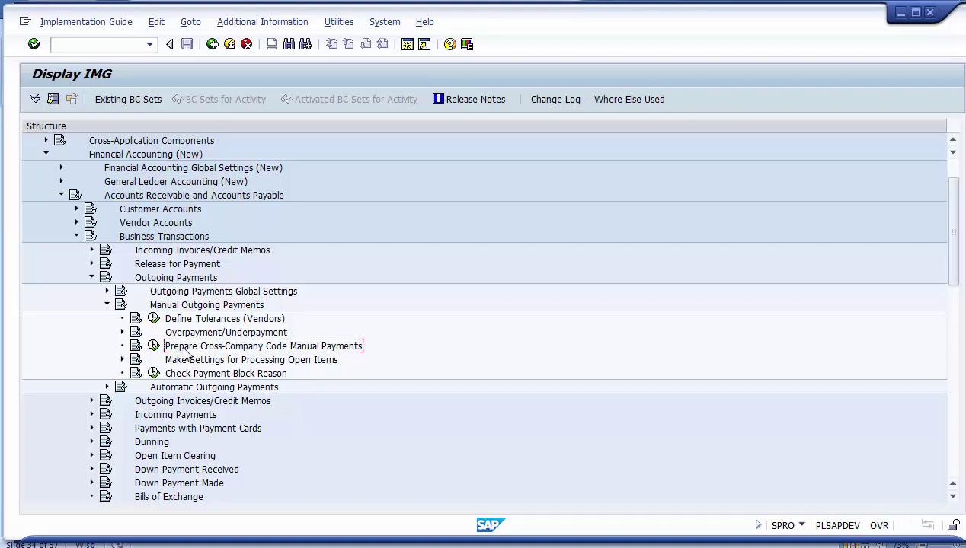
click(154, 347)
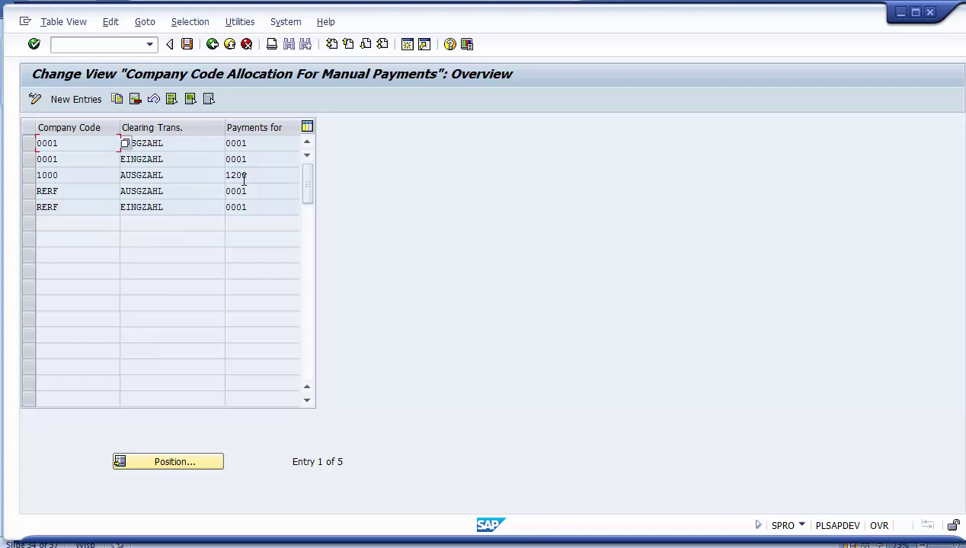
Start a new entry in the company code allocation table and set its company code to 1000.
click(170, 208)
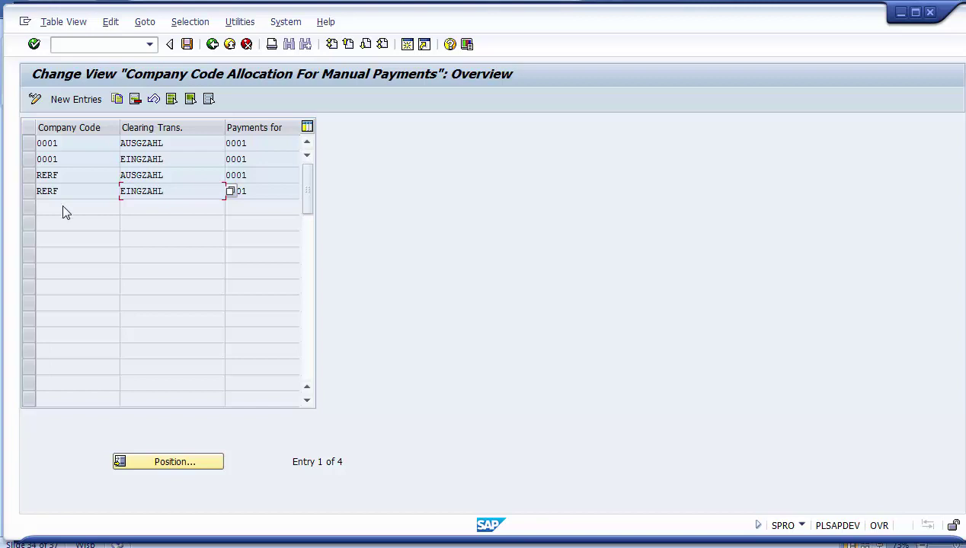
click(76, 100)
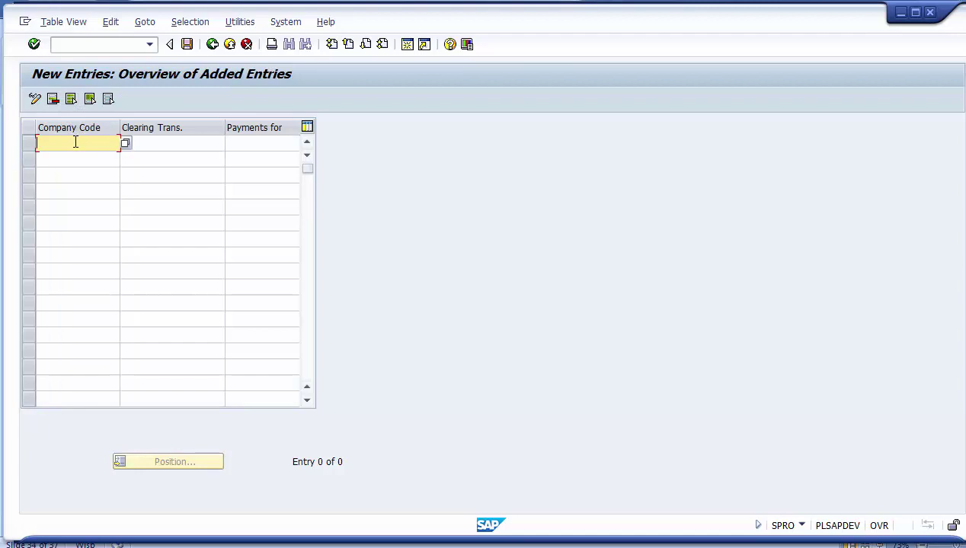
text(1000)
key(Tab)
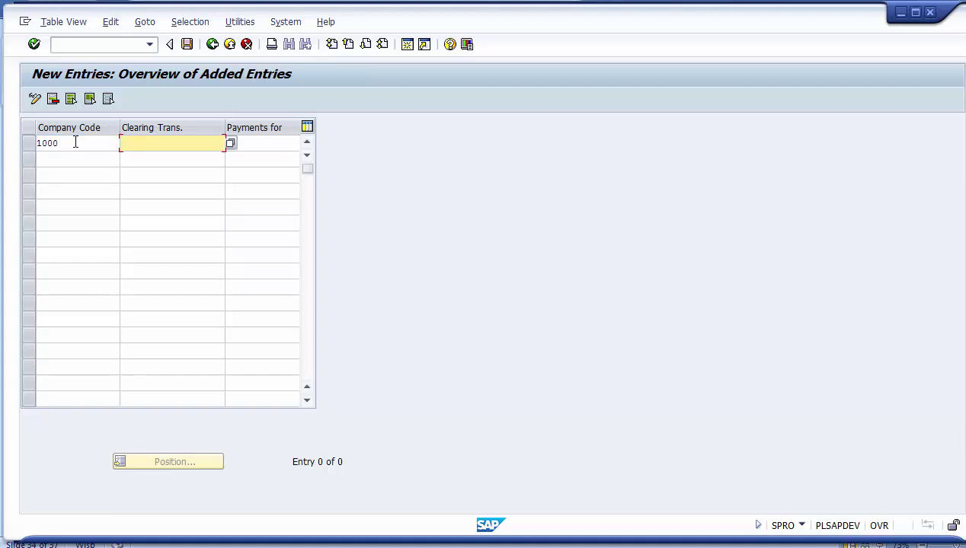
Set the new entry's clearing transaction to AUSGZAHL (Outgoing payment) from the list of possible values.
text(AU)
key(BackSpace)
key(BackSpace)
key(Return)
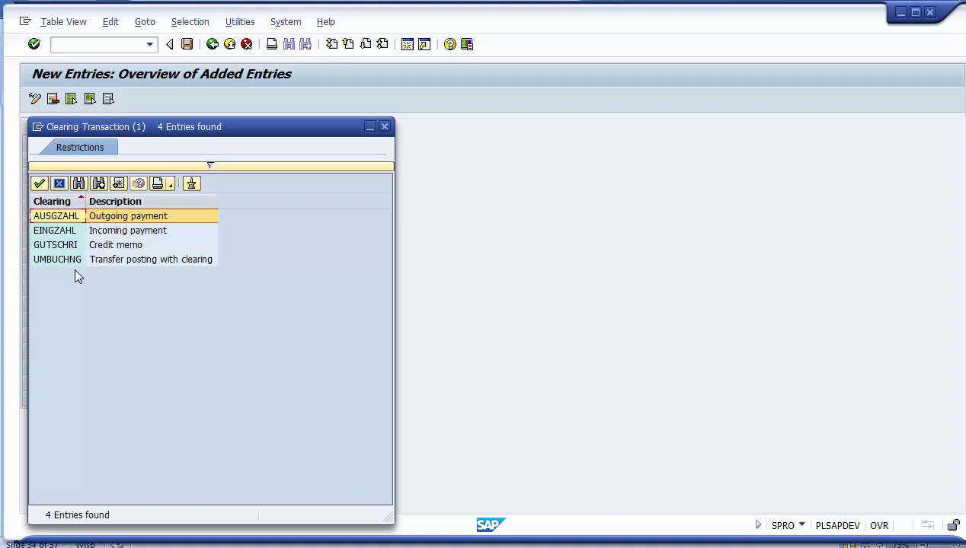
click(99, 231)
click(100, 221)
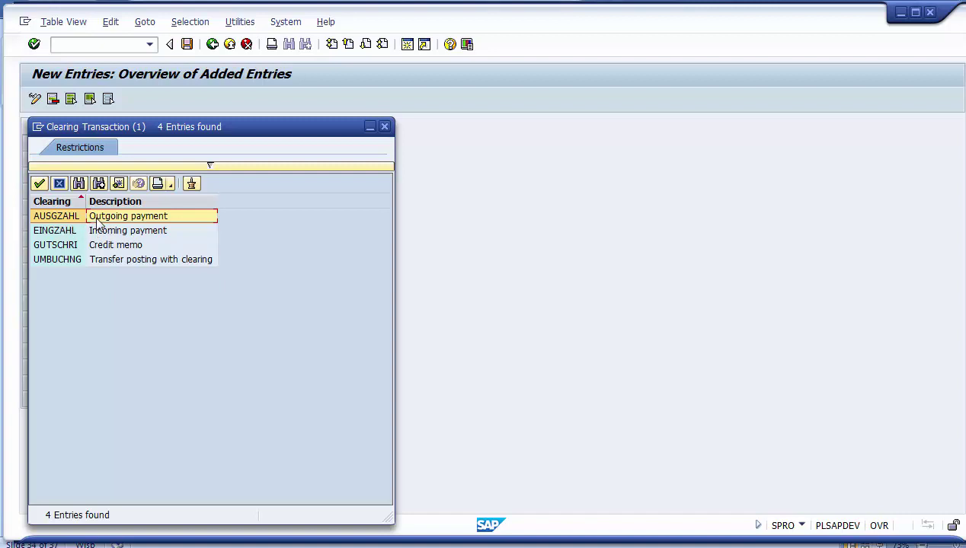
double_click(96, 219)
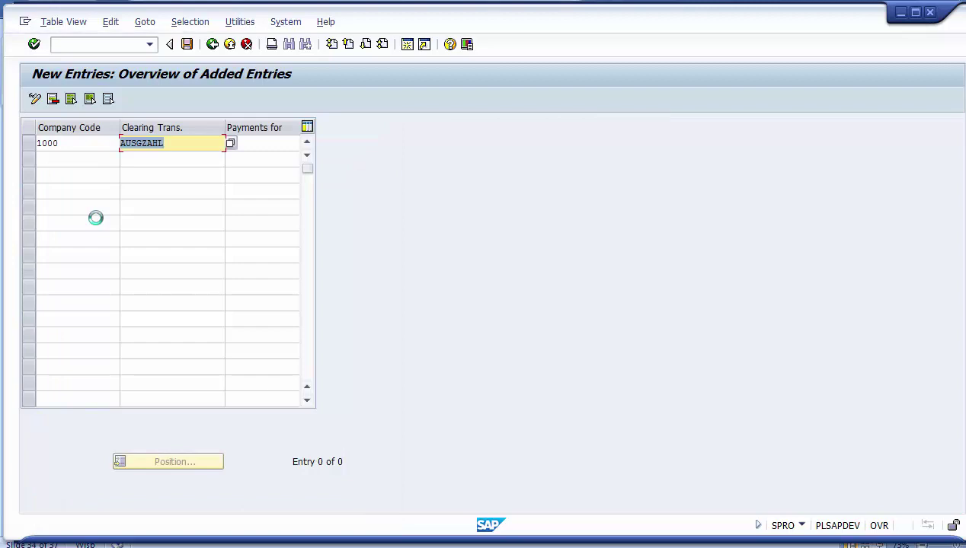
Set Payments for to company code 1200, save the new entry, and return to the allocation overview.
click(249, 145)
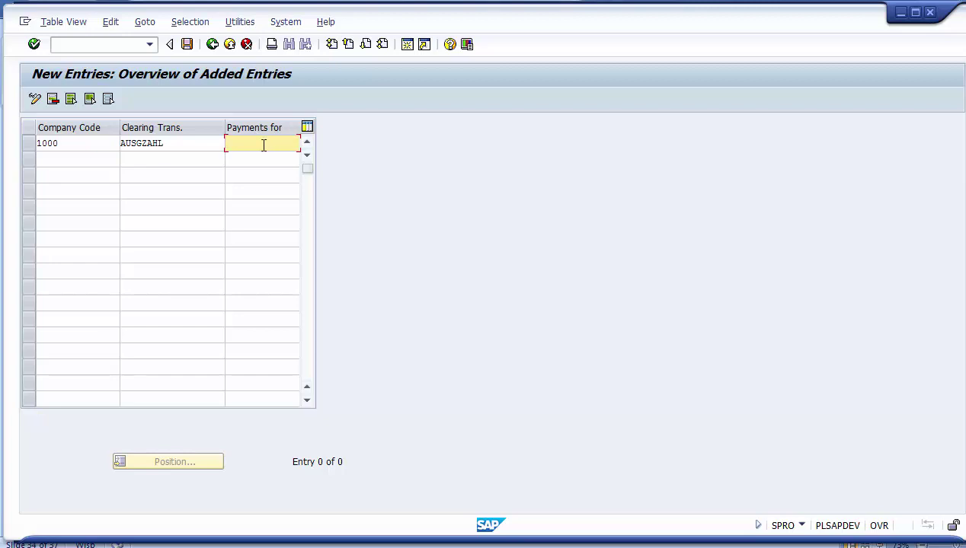
text(1200)
click(85, 143)
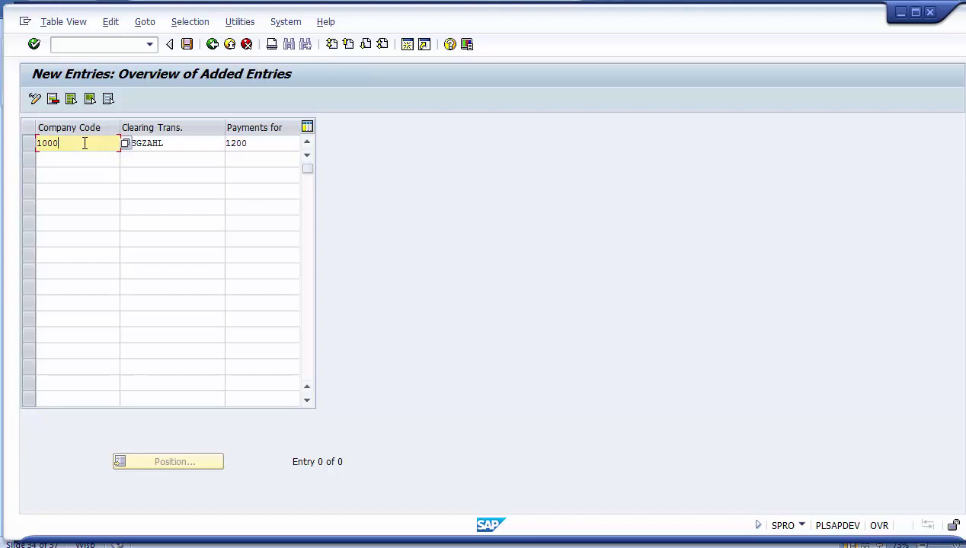
click(260, 144)
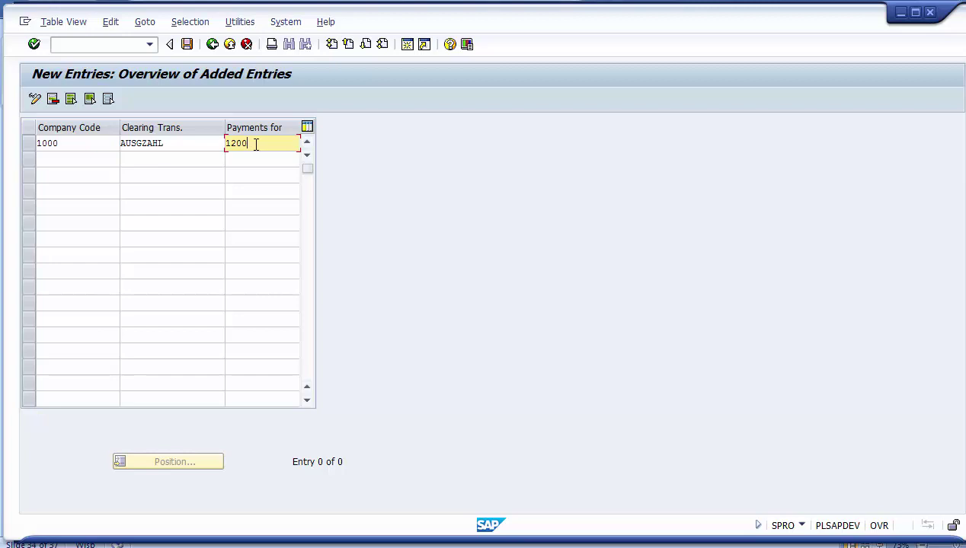
click(187, 47)
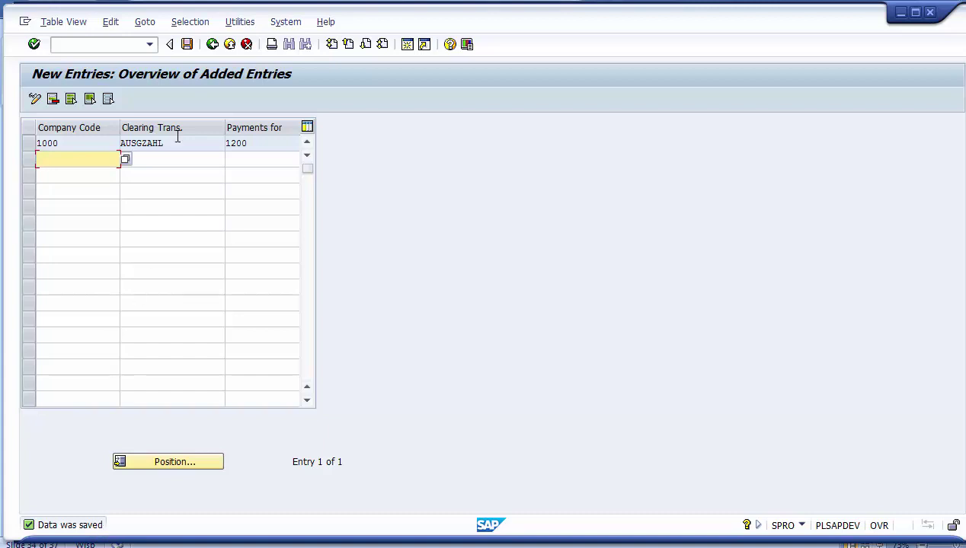
click(212, 45)
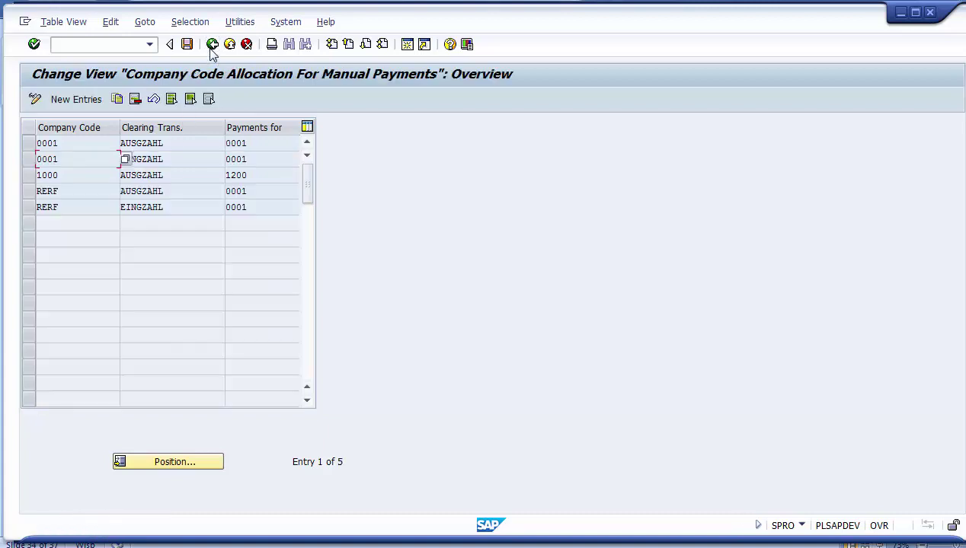
Review the company code 1000 row and its Payments for value, and go back to the Customizing: Execute Project screen.
click(78, 176)
click(28, 178)
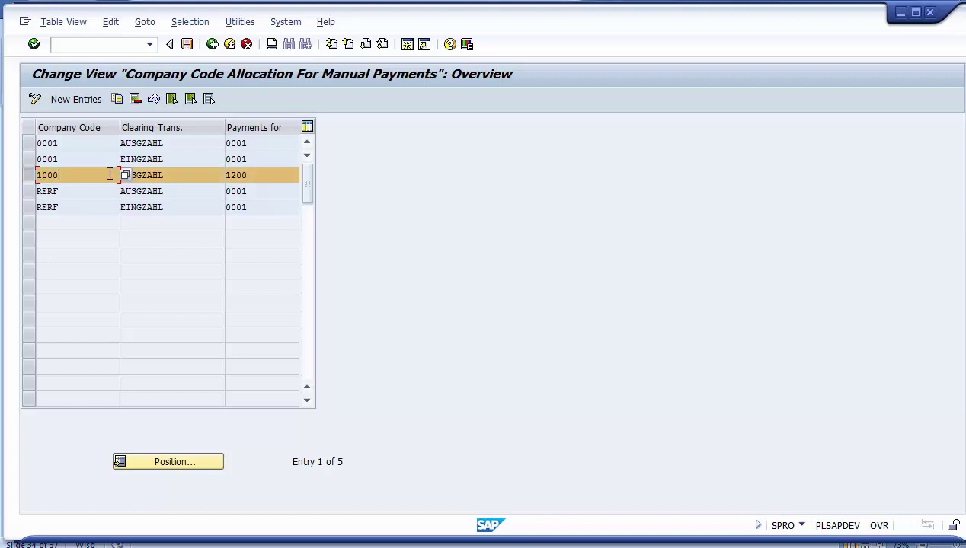
click(266, 176)
drag(267, 177, 227, 176)
click(227, 177)
click(212, 45)
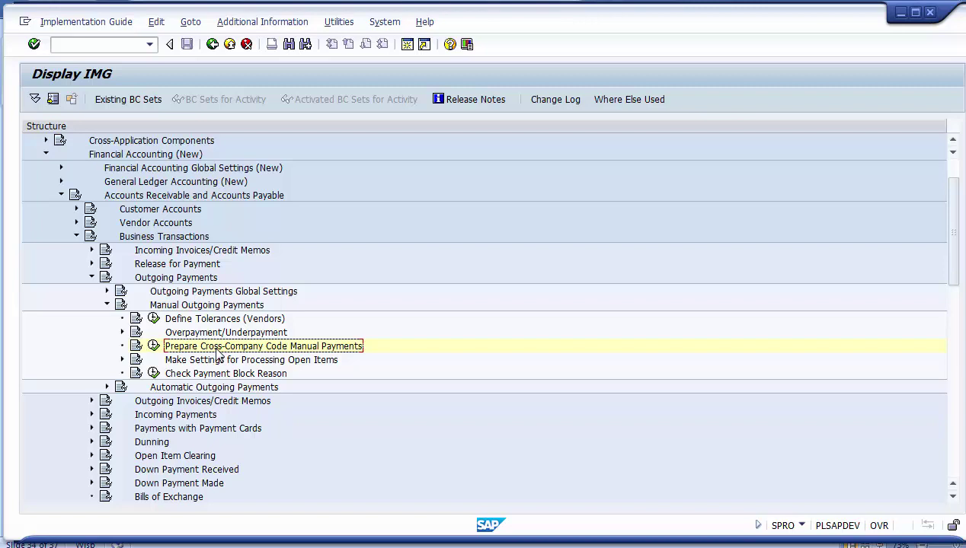
click(229, 45)
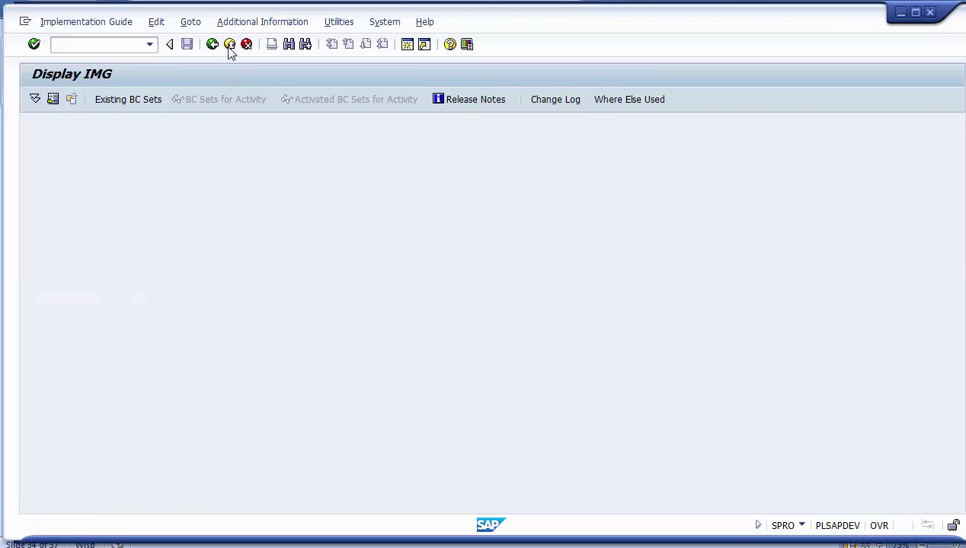
Switch to PowerPoint and add "Post vendor Invoice – FB60" as the first bullet on the Unit Testing slide.
key(alt+Tab)
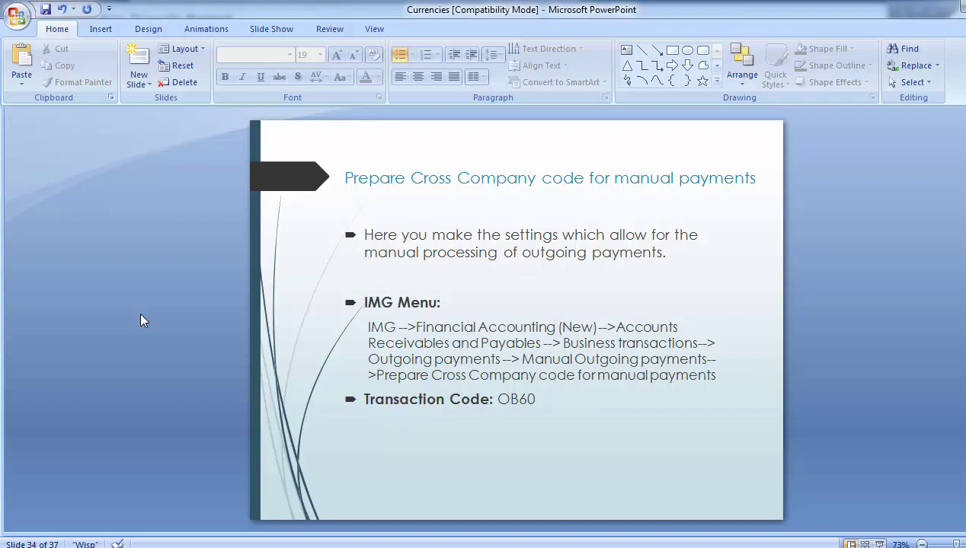
scroll(141, 320, down, 1)
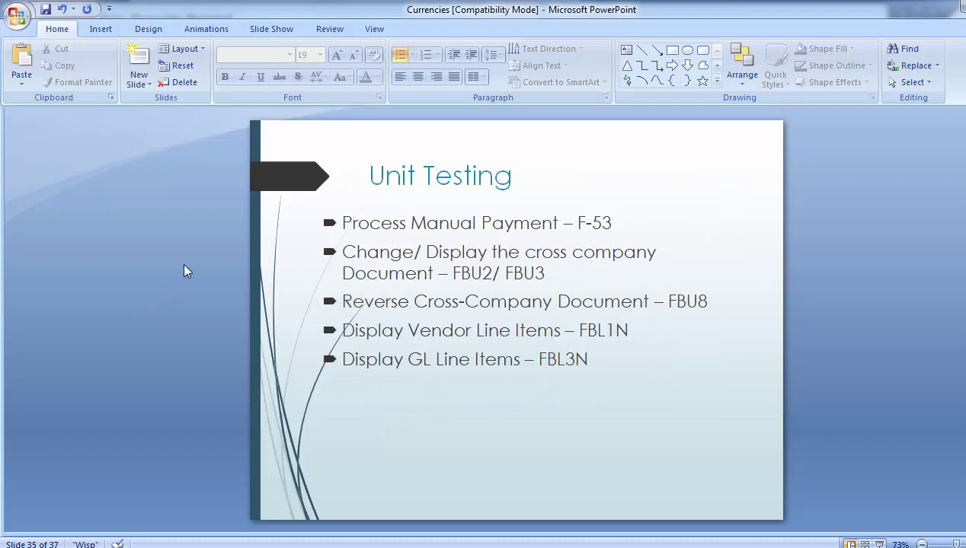
click(341, 229)
key(Return)
key(Up)
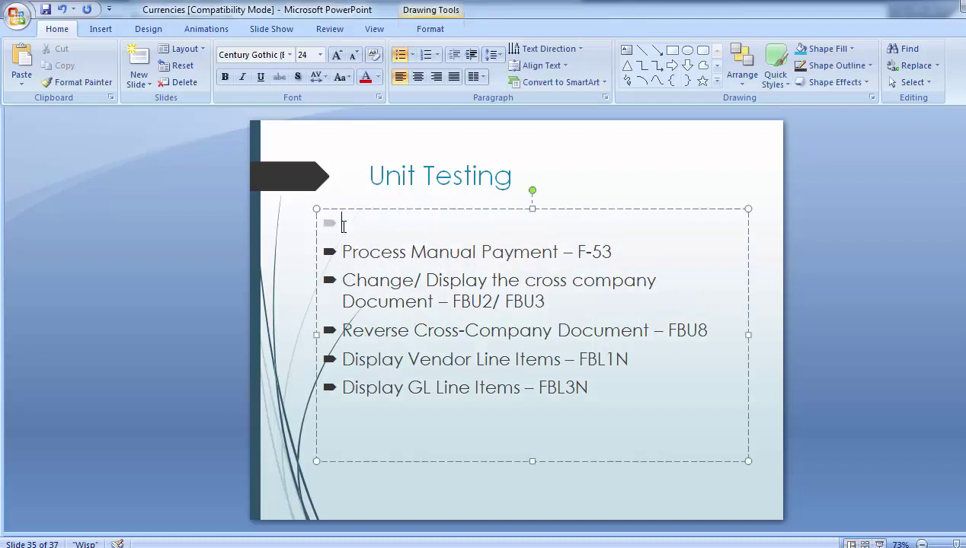
text(Post vendor Invoice)
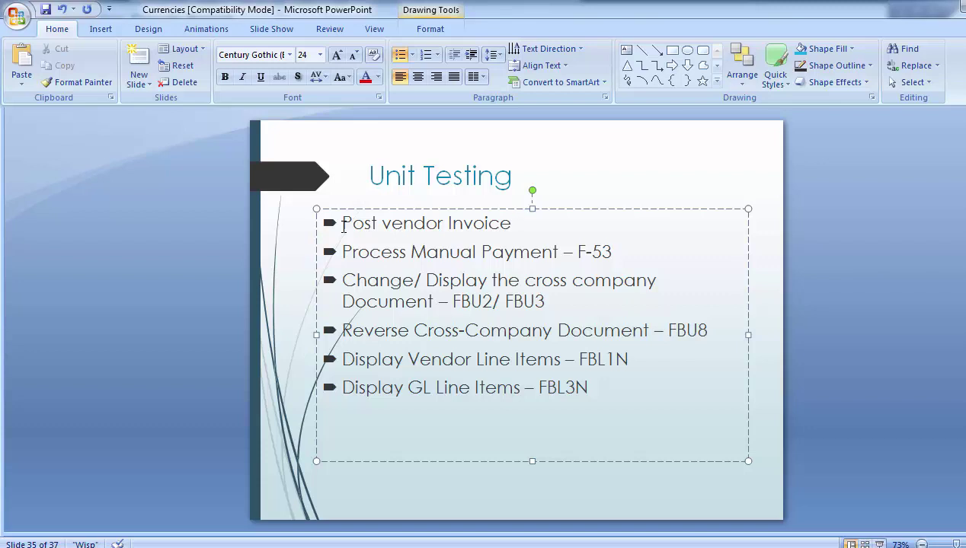
text(- FB60)
click(53, 274)
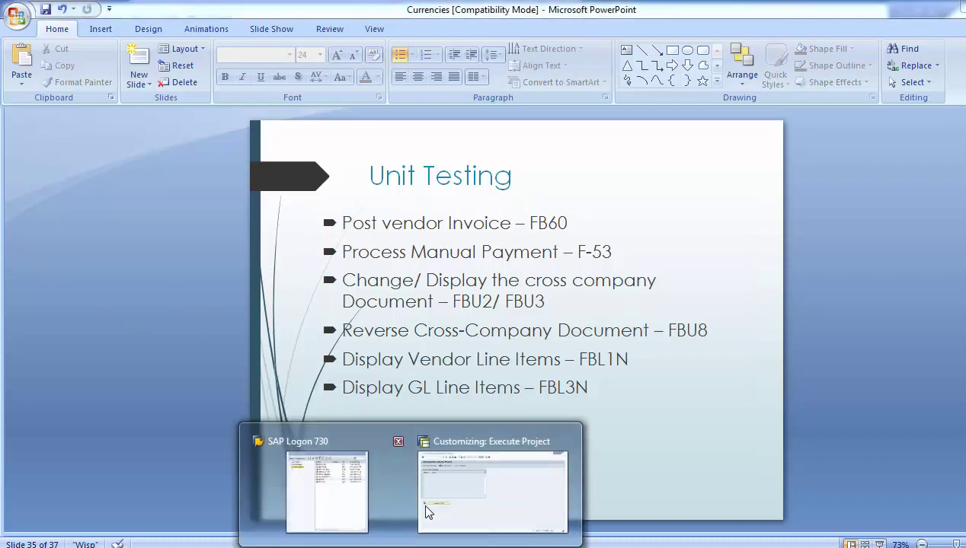
Switch to the SAP Customizing session and open vendor invoice entry with transaction FB60.
click(426, 461)
click(116, 43)
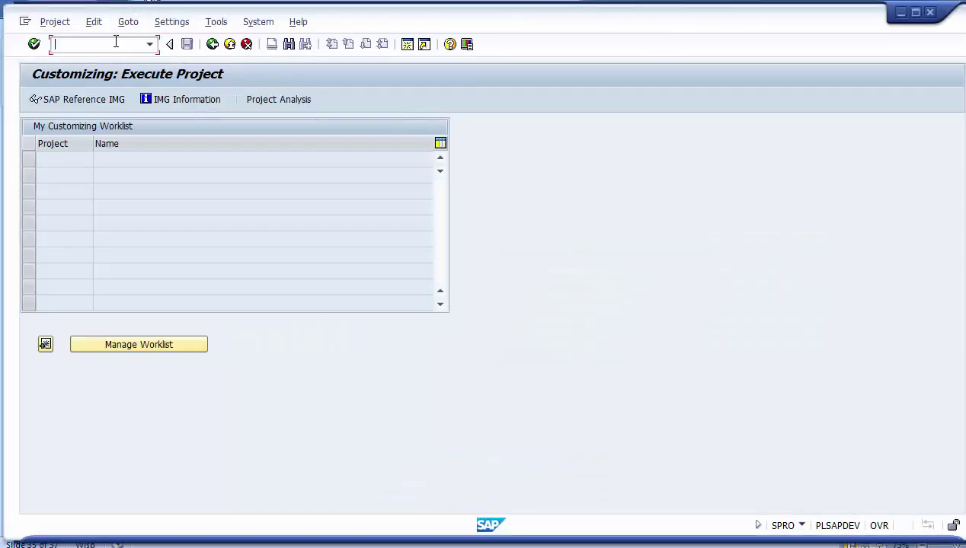
text(/nzzzFB60)
key(BackSpace)
key(BackSpace)
key(BackSpace)
key(BackSpace)
key(BackSpace)
key(BackSpace)
key(BackSpace)
text(FB60)
key(Return)
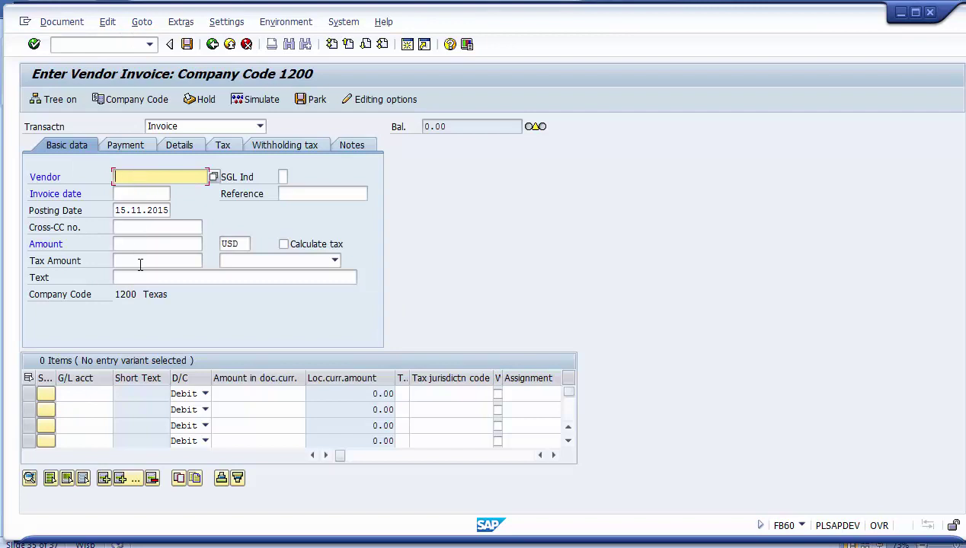
Enter vendor 5160 and the invoice date 14.11.2015 on the company code 1200 invoice.
click(121, 297)
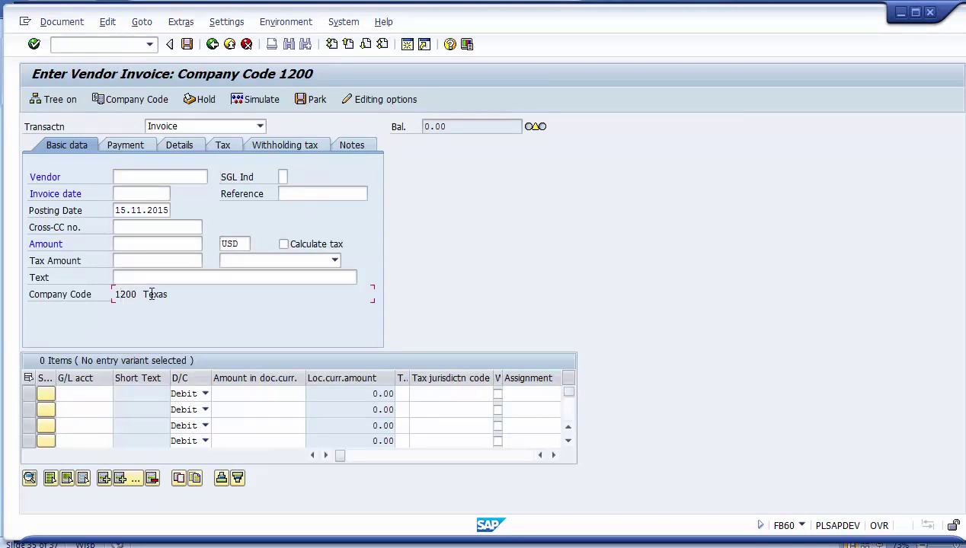
click(135, 177)
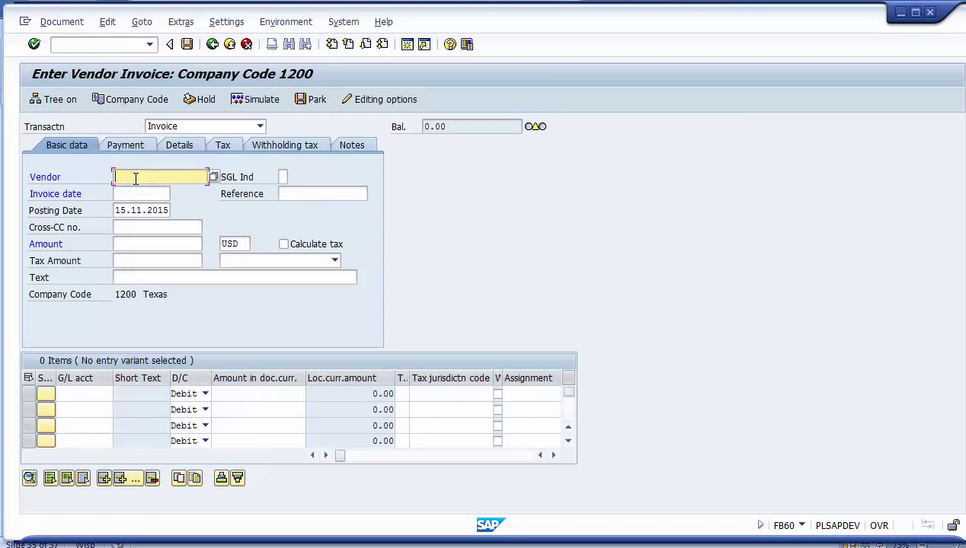
key(Return)
key(Tab)
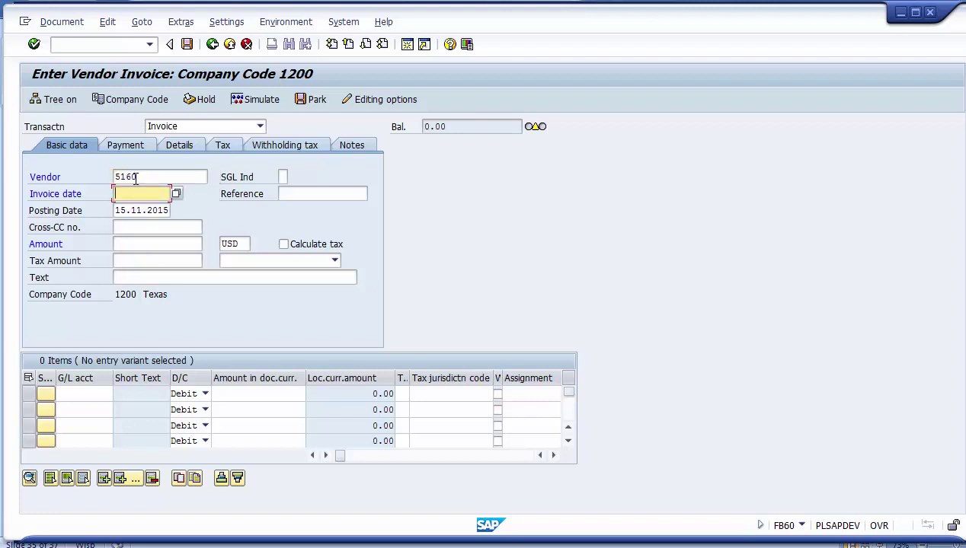
key(BackSpace)
key(Down)
key(Return)
key(Tab)
Set the invoice's posting date to 14.11.2015.
key(Left)
key(Left)
key(Left)
key(Left)
key(Left)
key(Left)
key(Left)
key(Left)
key(Left)
text(4)
key(Up)
key(Tab)
Set the vendor invoice's reference to 1001 from the previously used entries.
key(BackSpace)
key(Down)
key(Down)
key(Return)
key(Tab)
key(Tab)
key(Tab)
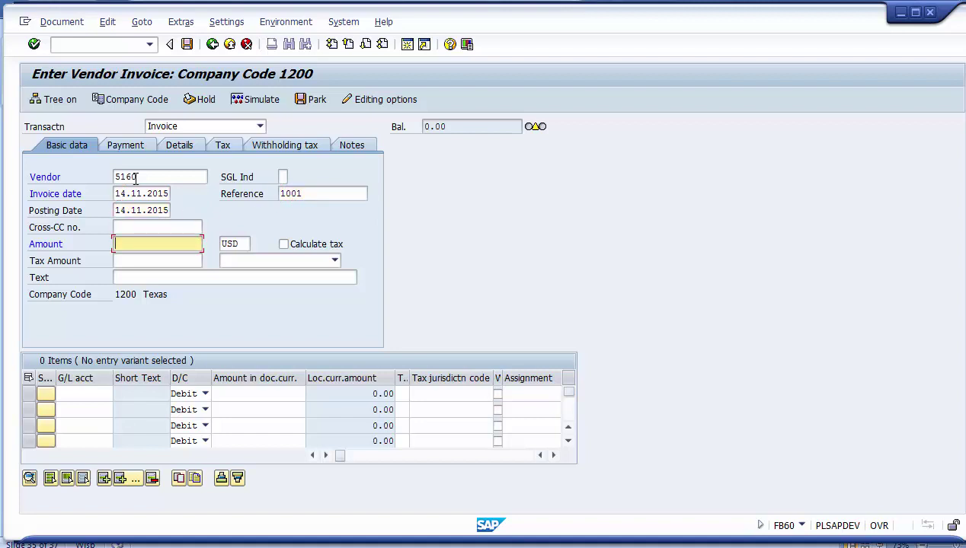
Set the invoice amount to 22000 in currency INR and the header text to "Invoice".
text(22000)
key(Tab)
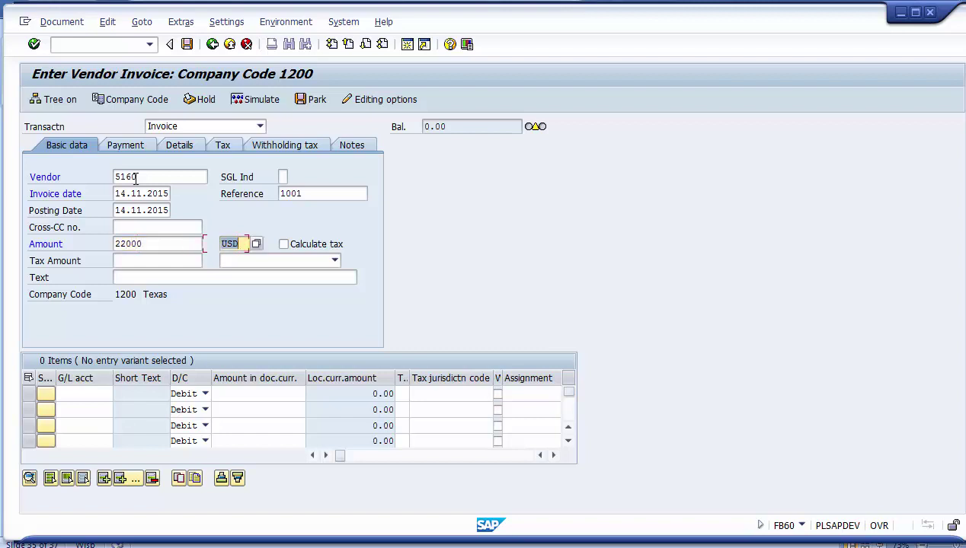
text(INR)
key(Tab)
key(Tab)
key(Tab)
text(Invoice)
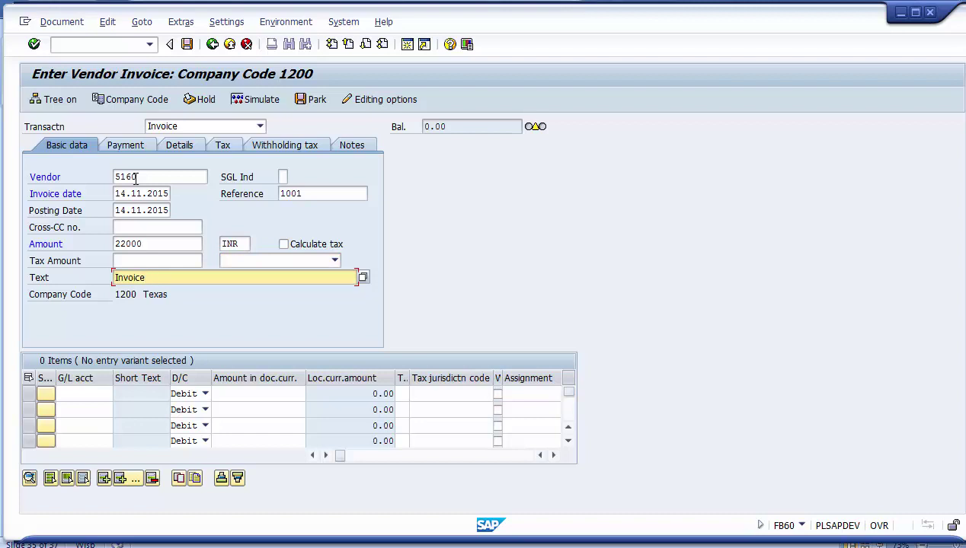
Add a debit line item for G/L account 400901 with * as its document currency amount.
key(Tab)
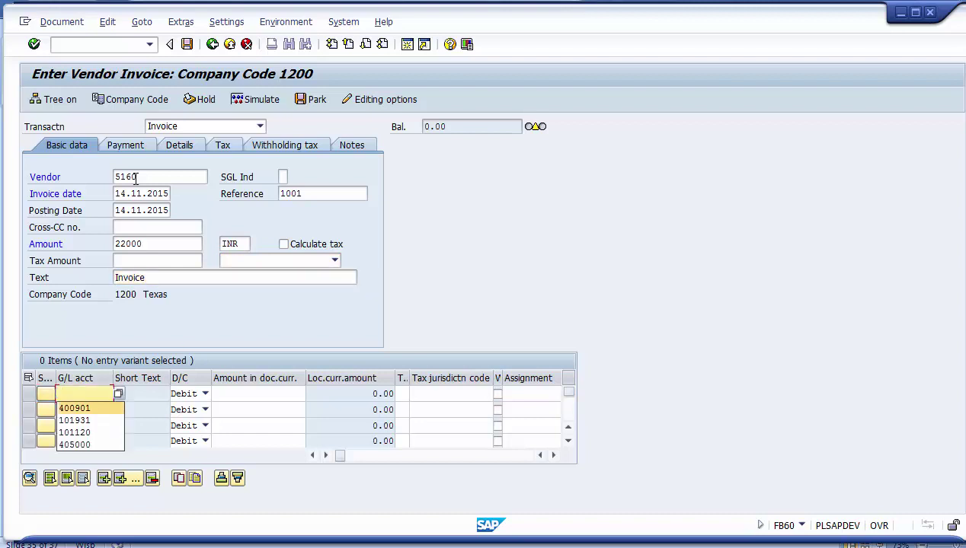
key(Down)
key(Tab)
key(Tab)
key(Escape)
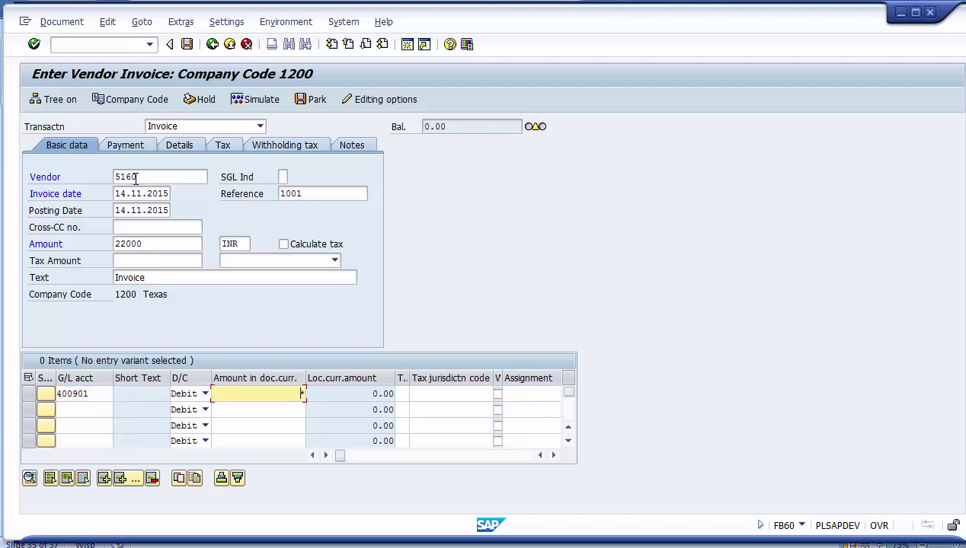
text(*)
Assign cost center 100100 to the G/L line item.
key(Tab)
key(Tab)
key(Tab)
key(Tab)
key(Tab)
key(Tab)
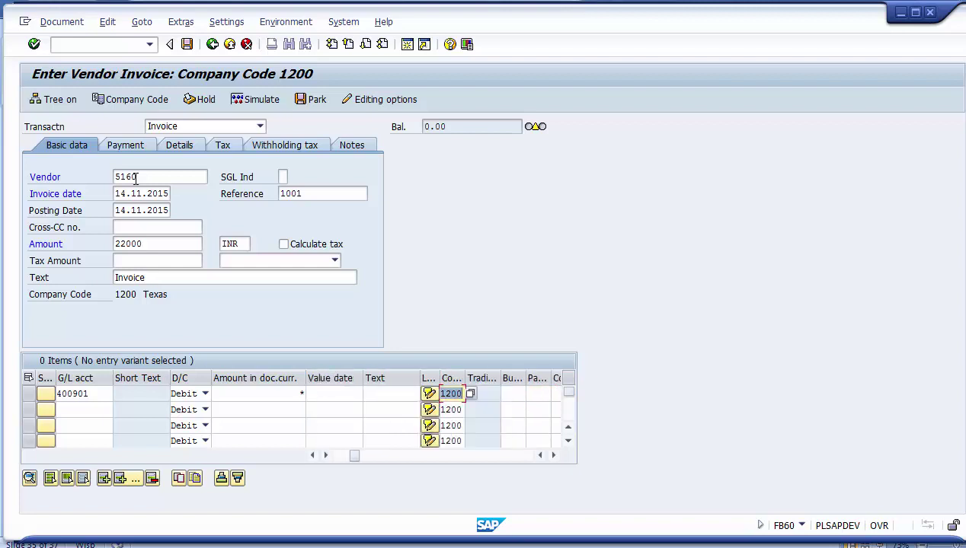
key(Tab)
key(Tab)
key(Tab)
key(Down)
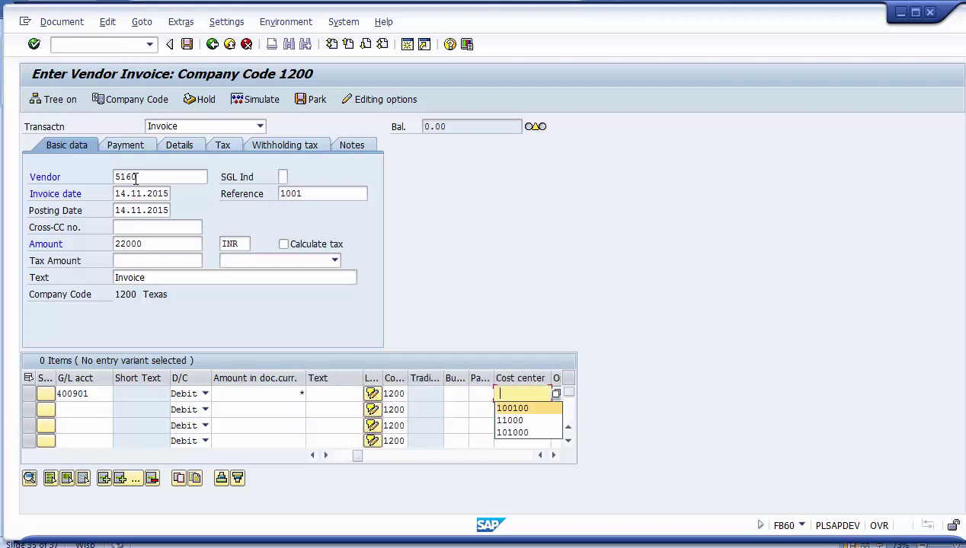
key(Return)
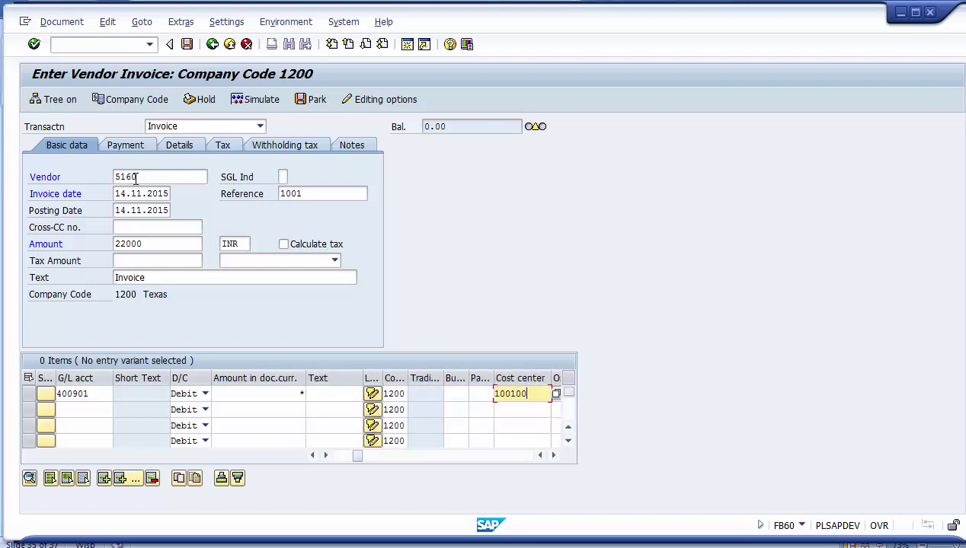
Fill the line item's text with "Invoice" and confirm the entries to continue to the payment data.
click(319, 394)
key(Down)
key(Return)
key(Return)
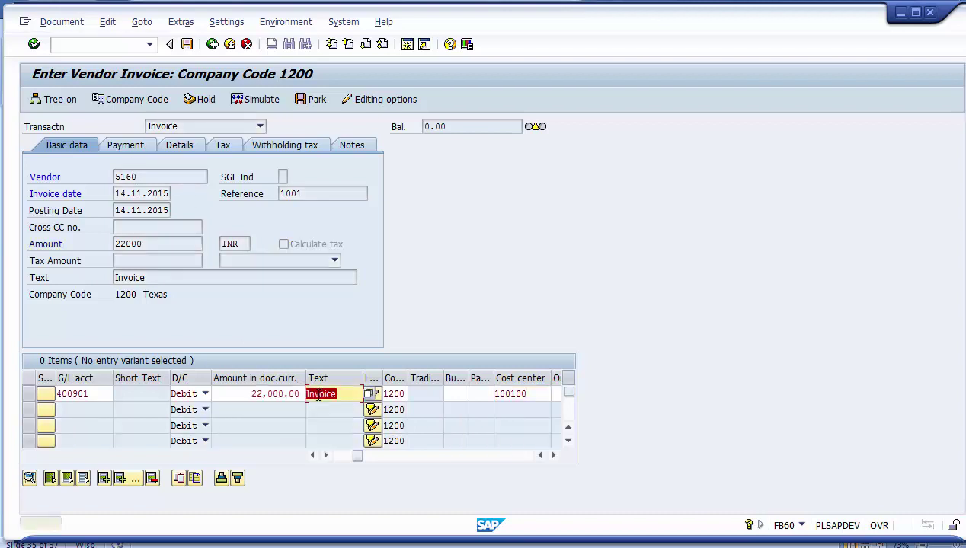
key(Return)
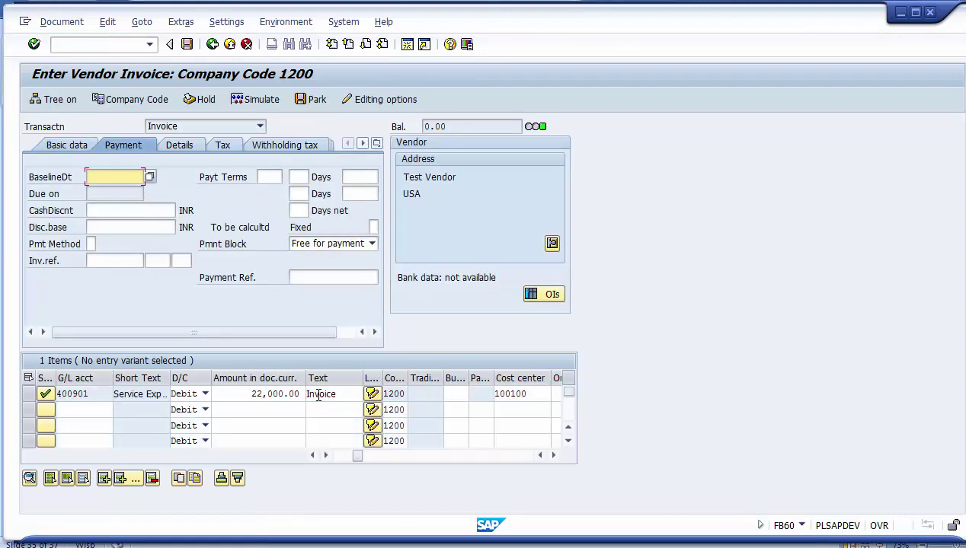
Set the baseline date to 13.11.2015 and payment terms to 0001, and return to the invoice's basic data.
key(Down)
key(Down)
key(Return)
key(Tab)
text(0001)
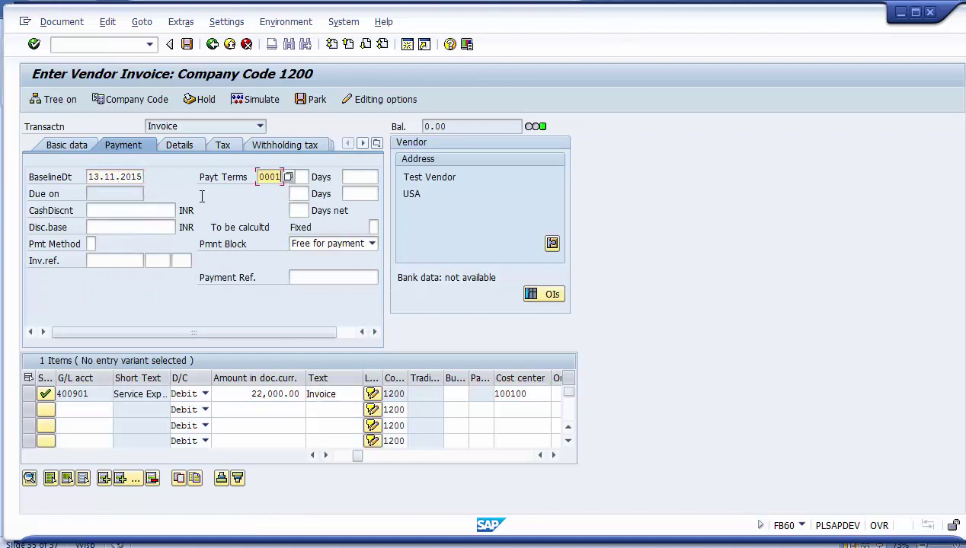
click(89, 147)
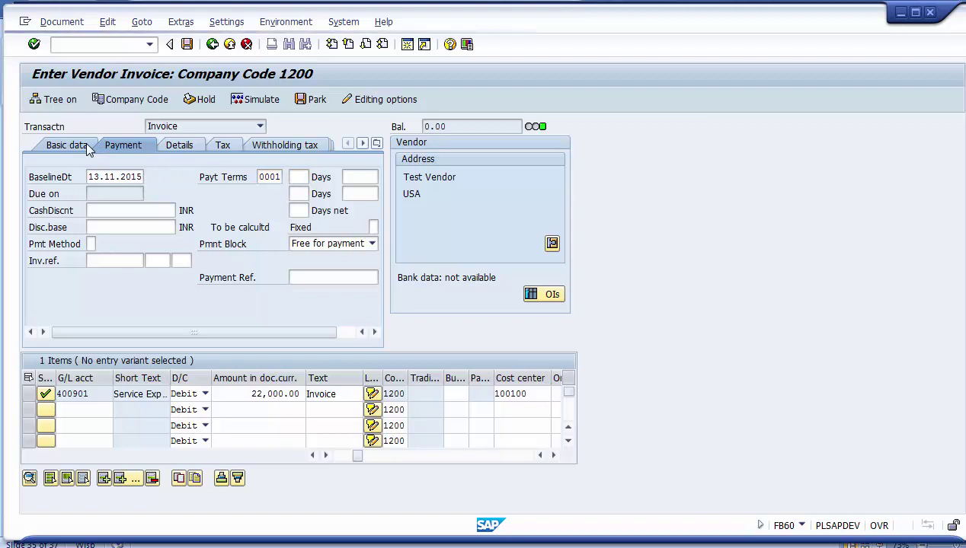
key(Return)
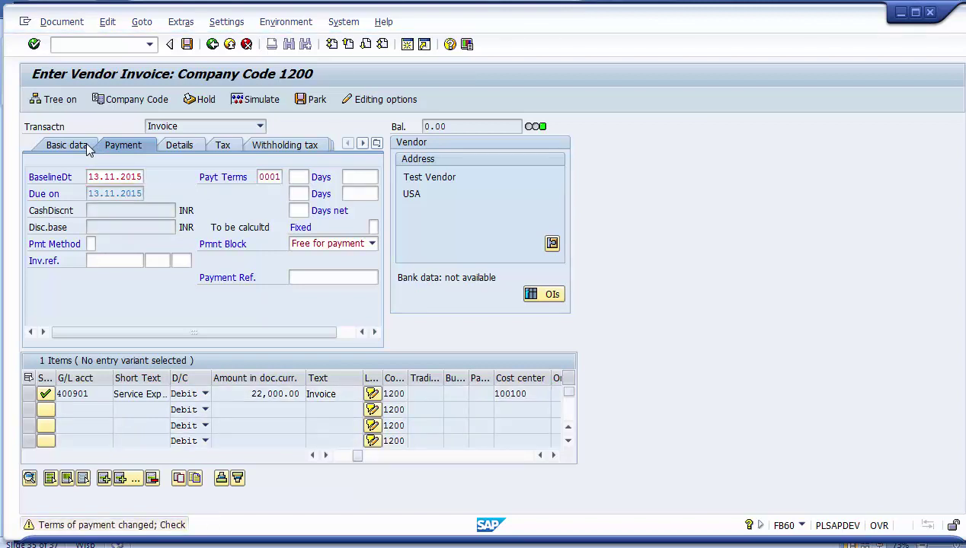
key(Return)
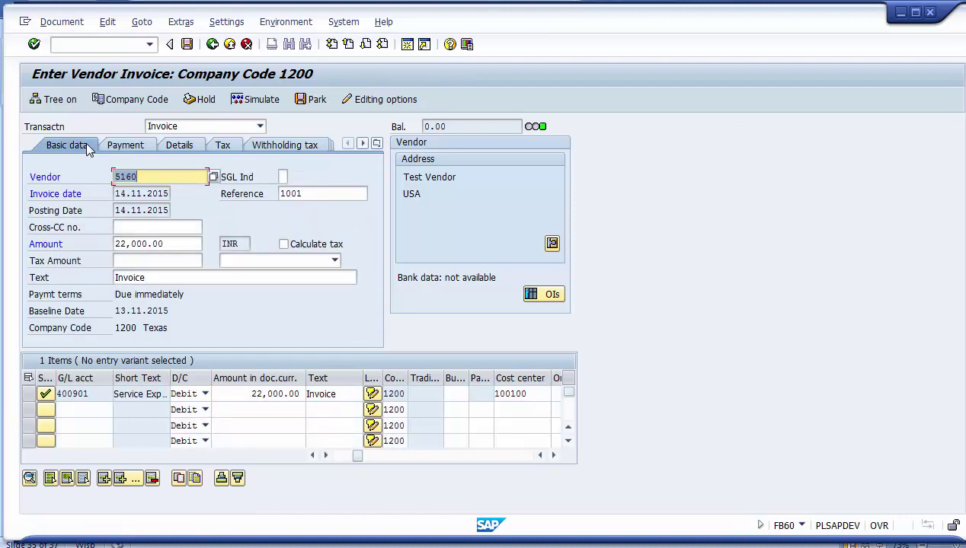
Simulate the vendor invoice, check its line items in the document overview, and post it.
click(259, 100)
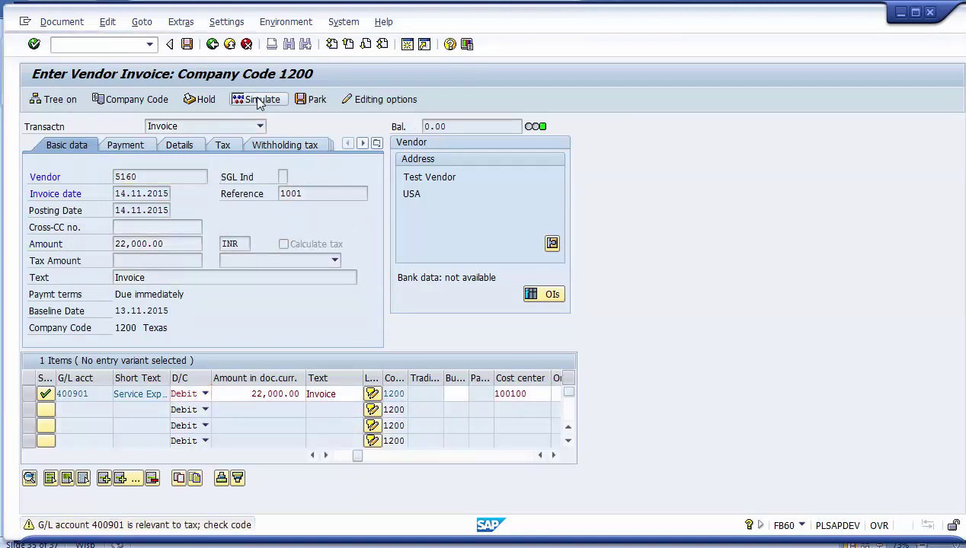
click(259, 99)
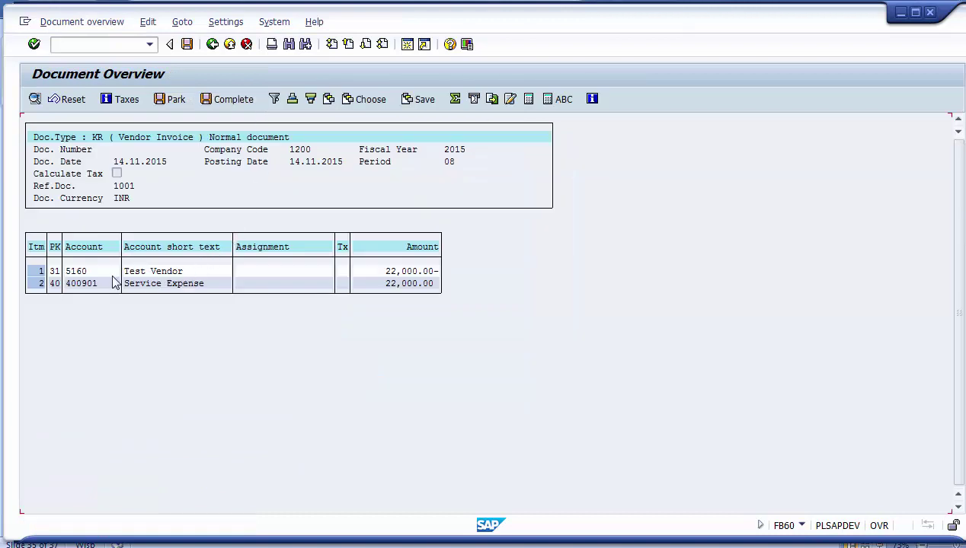
click(150, 284)
click(185, 45)
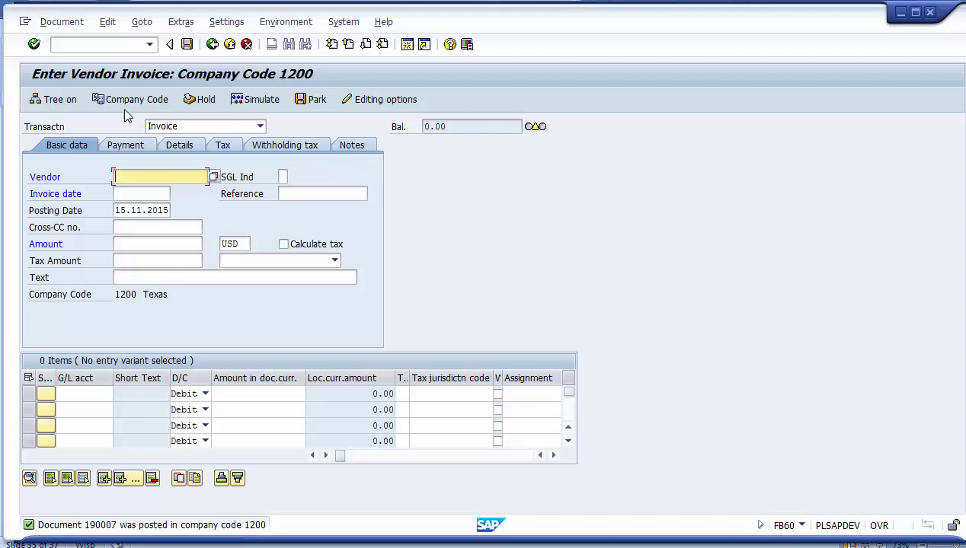
Open outgoing payment posting with transaction F-53.
click(93, 43)
text(/nf-)
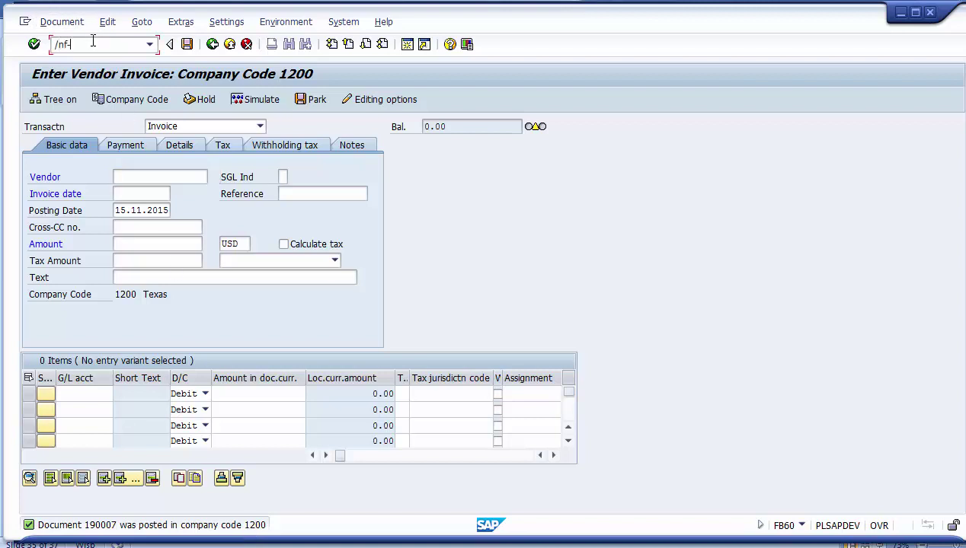
text(b60)
key(Return)
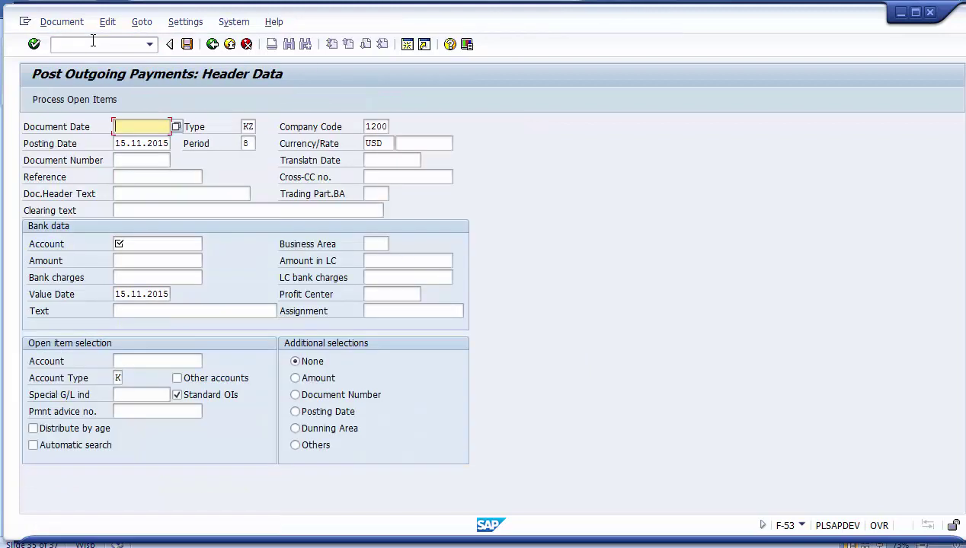
Set both the document date and the posting date of the outgoing payment to 14.11.2015.
text(1)
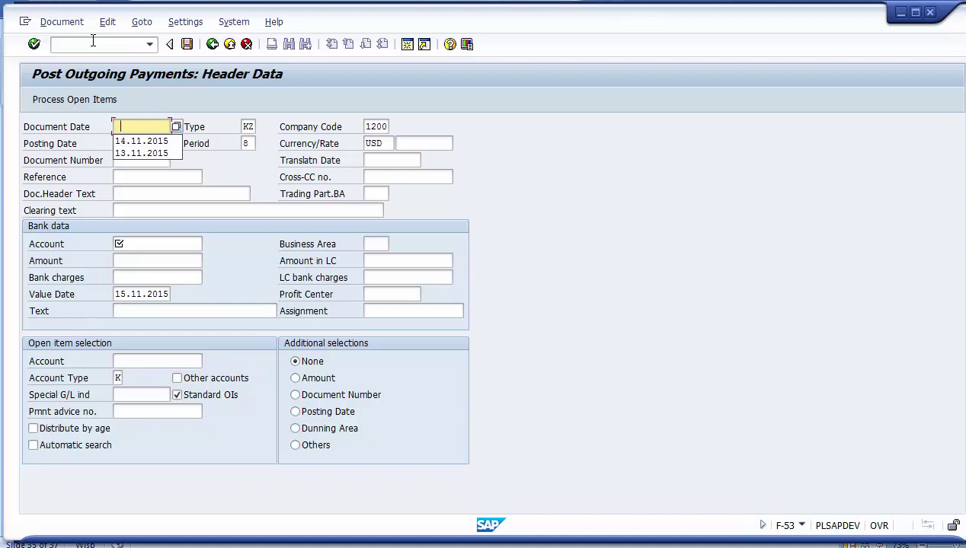
key(Down)
key(Return)
key(Down)
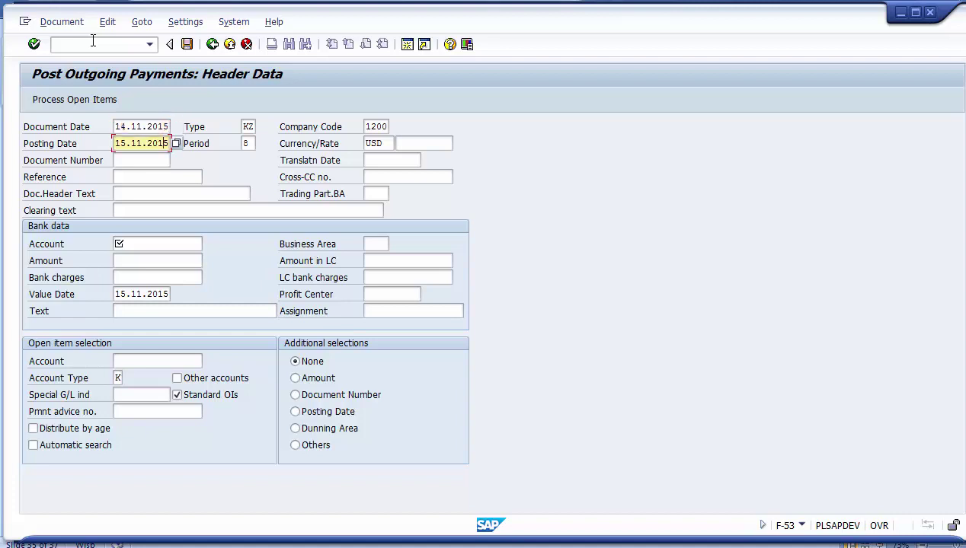
text(14)
key(Up)
key(Tab)
key(Tab)
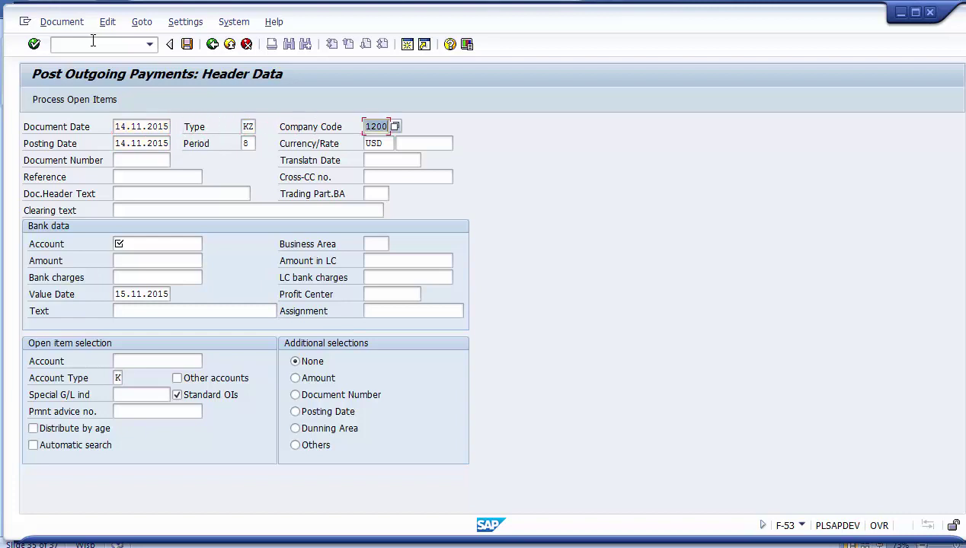
Set the paying company code to 1000 and the payment currency to INR.
text(1000)
key(Tab)
key(BackSpace)
key(BackSpace)
key(BackSpace)
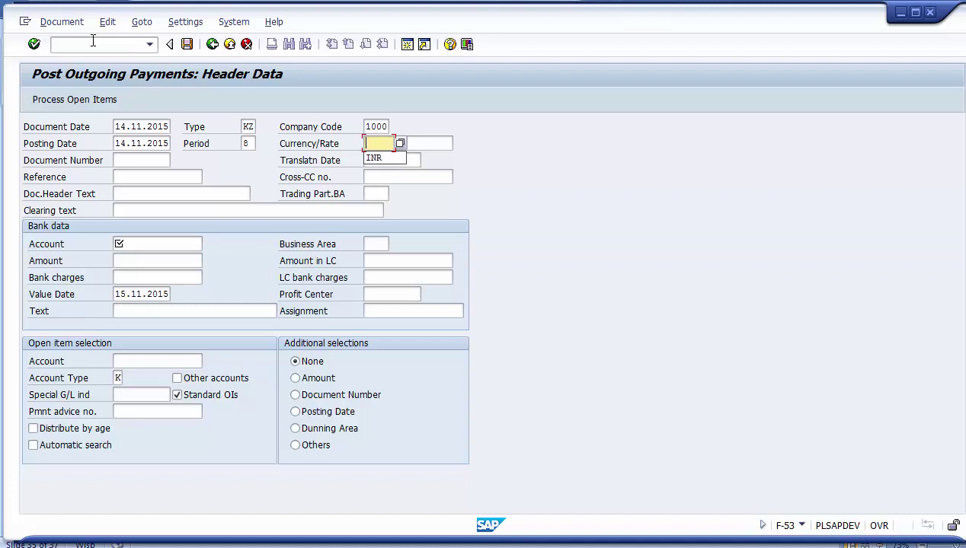
key(Down)
key(Return)
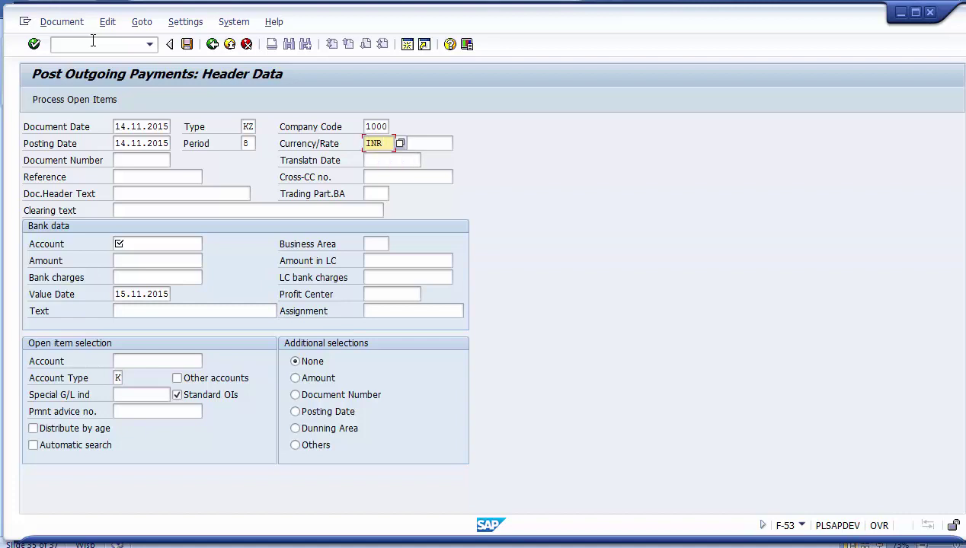
key(shift+Tab)
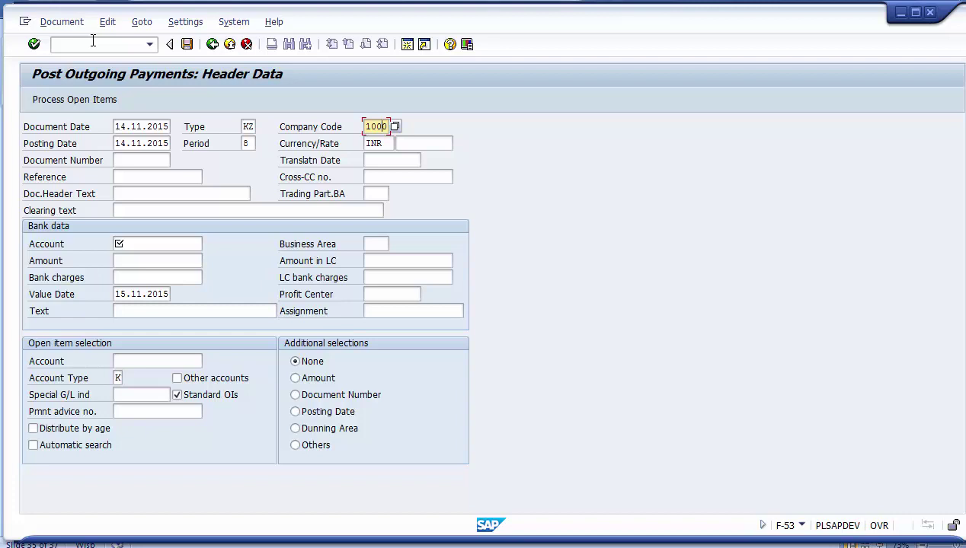
key(Tab)
Enter "Payment for 1001" as the outgoing payment's document header text.
key(Tab)
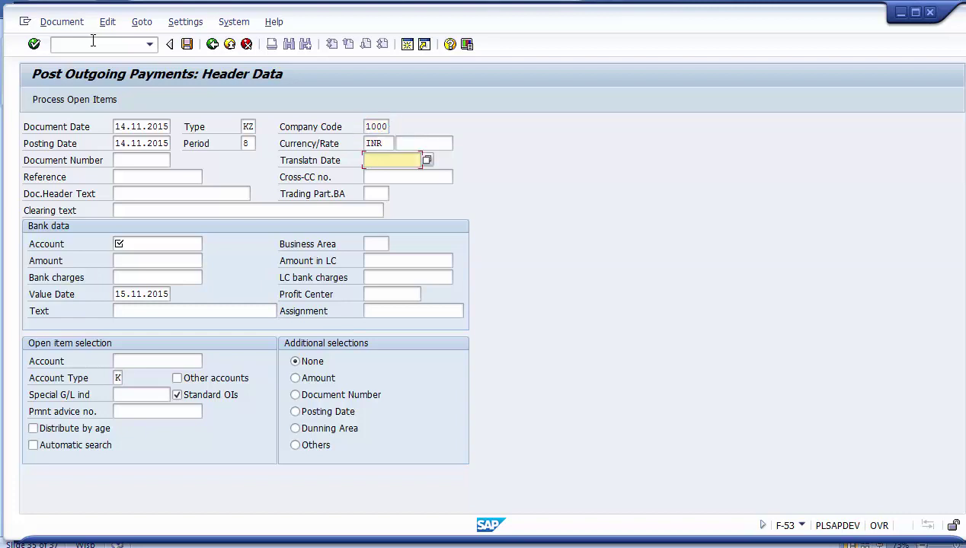
key(Tab)
key(Tab)
key(Tab)
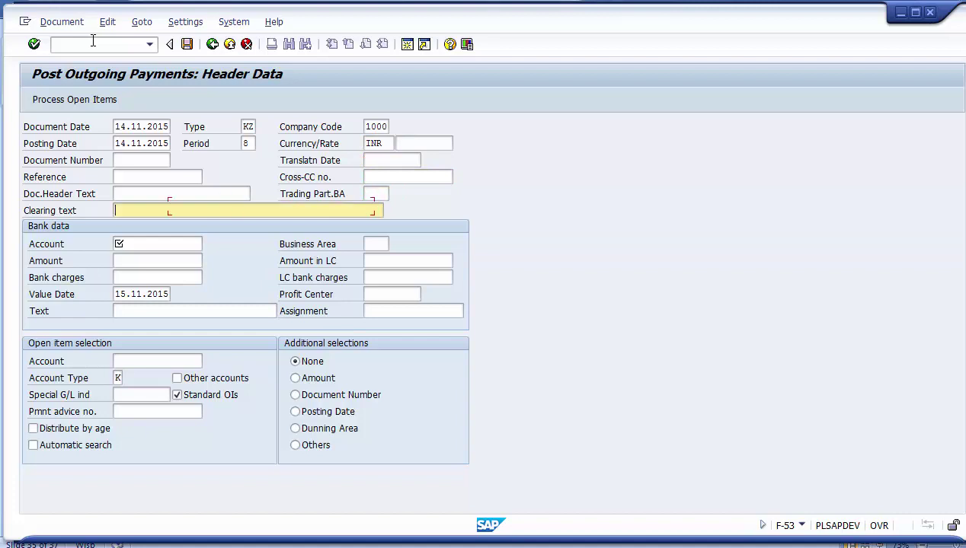
key(shift+Tab)
key(BackSpace)
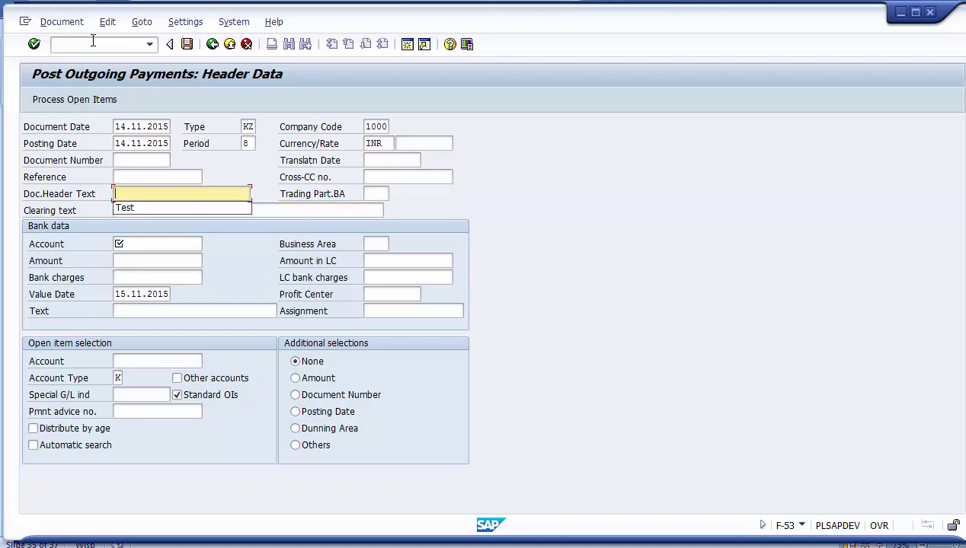
text(Payment )
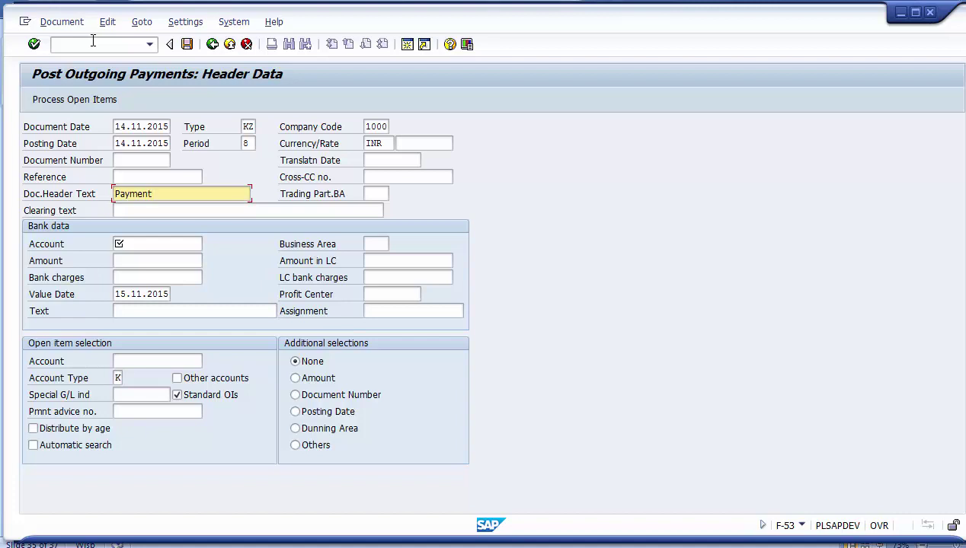
text(for 1001)
Enter the PNB BK 028-Out G/L account as the payment's bank account with an amount of 1.
key(Tab)
key(Tab)
key(Down)
key(Tab)
text(1)
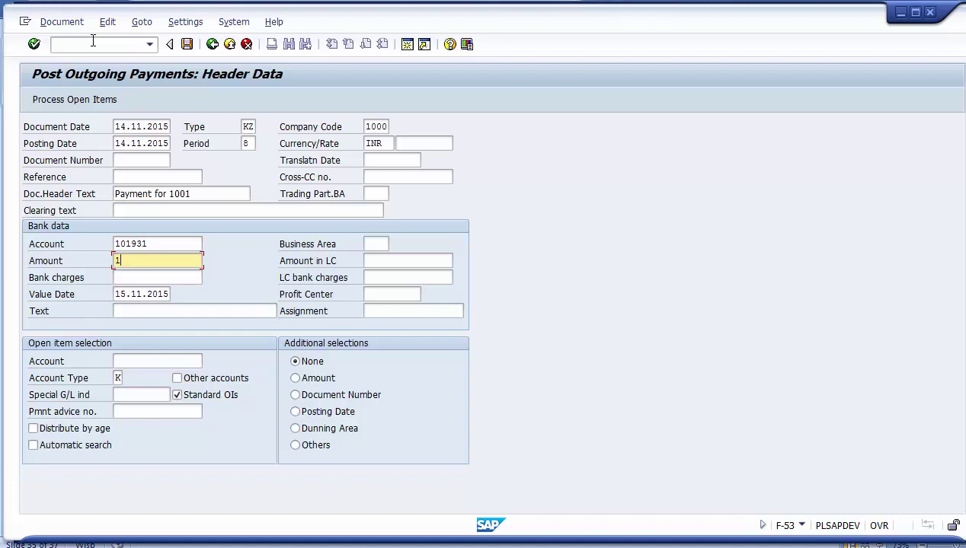
key(Down)
key(Down)
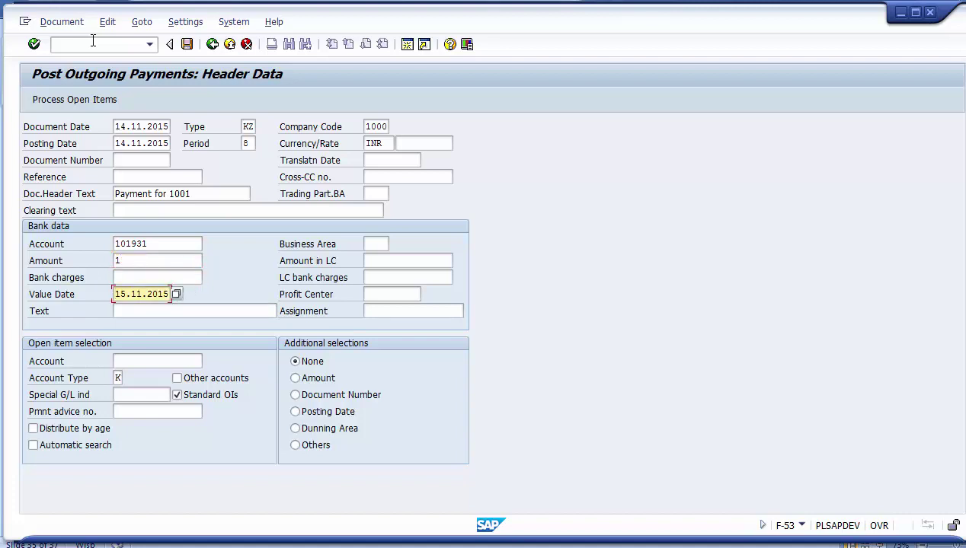
Enter "Payment" as the bank data text of the outgoing payment.
key(Down)
text(test)
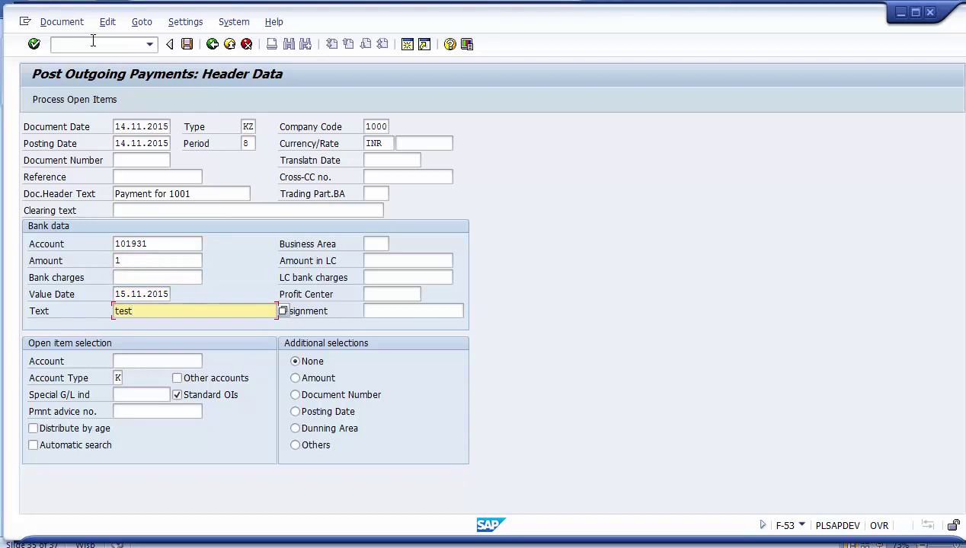
key(BackSpace)
key(BackSpace)
key(BackSpace)
key(BackSpace)
text(Payment)
key(Down)
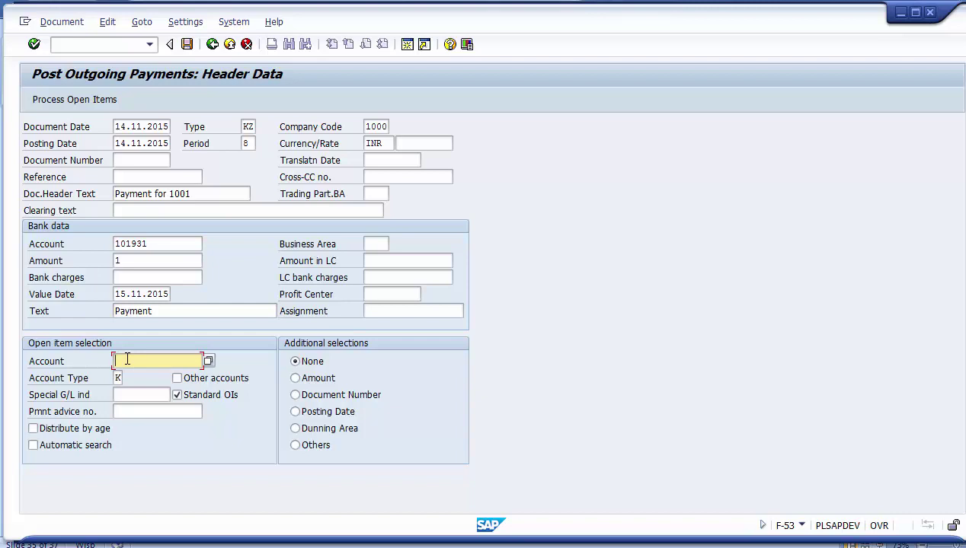
text($)
text(1)
text(60)
click(92, 101)
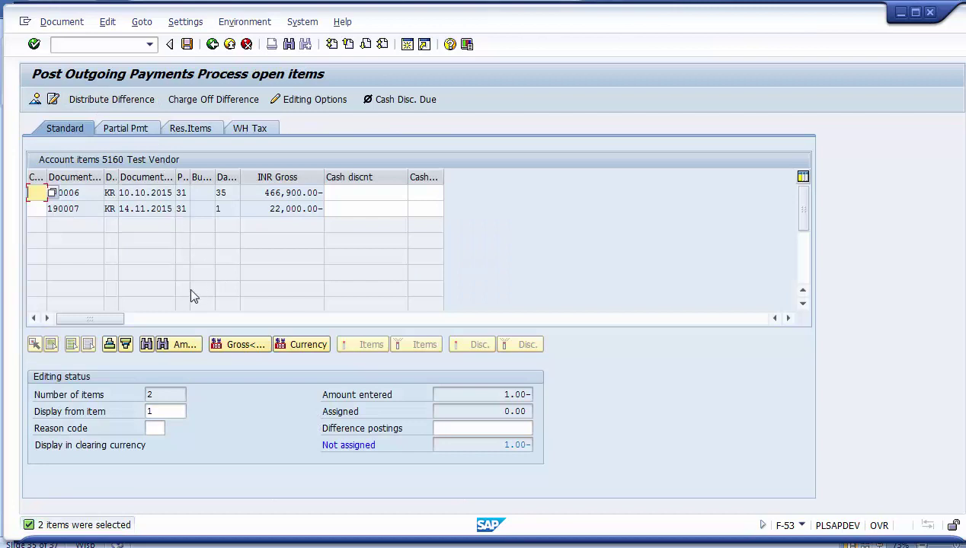
Assign the vendor's INR 22,000.00 open invoice dated 14.11.2015 to the payment.
click(263, 207)
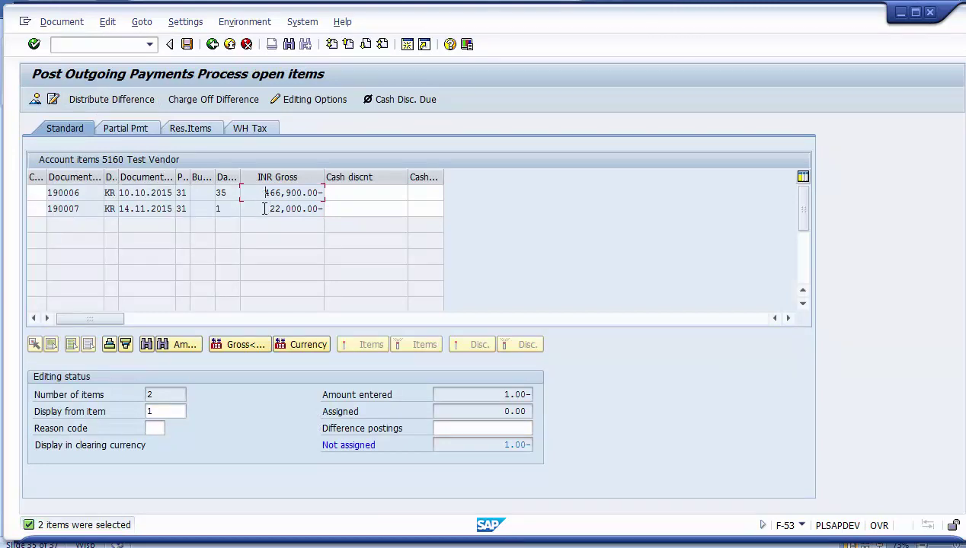
click(265, 195)
drag(82, 209, 47, 206)
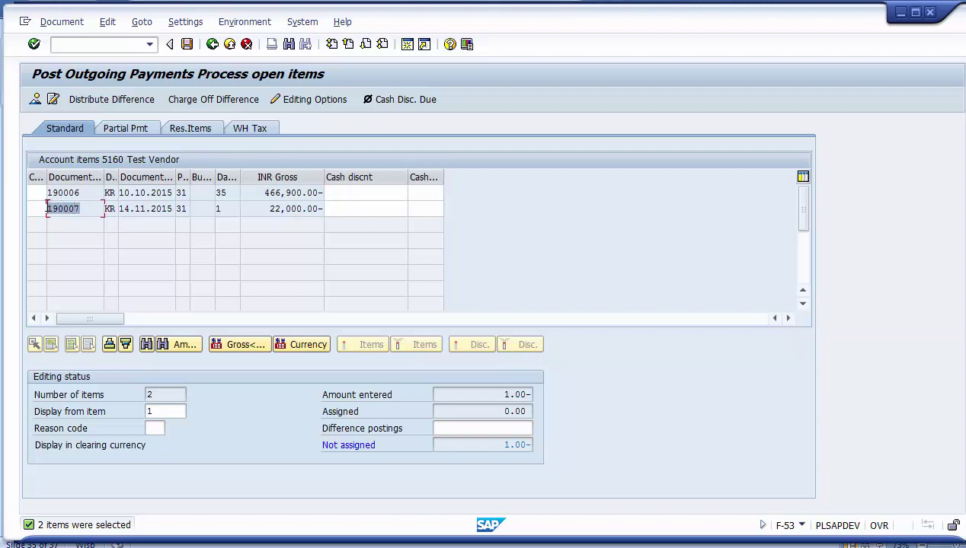
double_click(283, 209)
drag(451, 412, 539, 413)
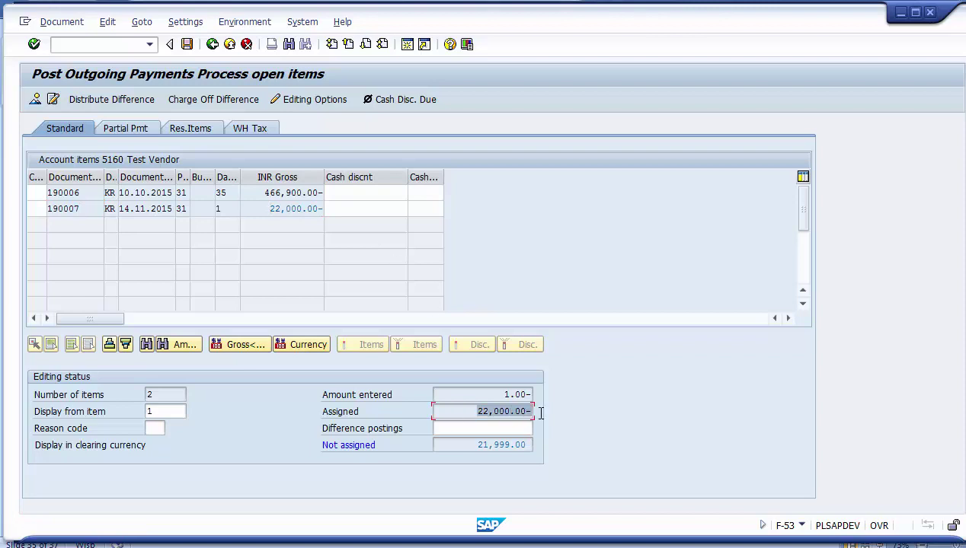
Set the bank line item's amount to * from the document overview and simulate the payment document.
click(35, 100)
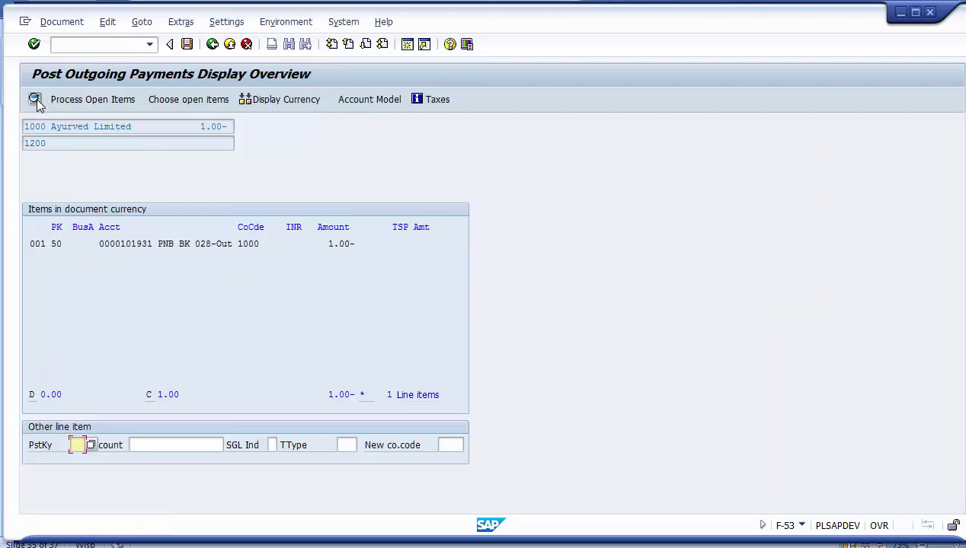
double_click(238, 244)
text(*)
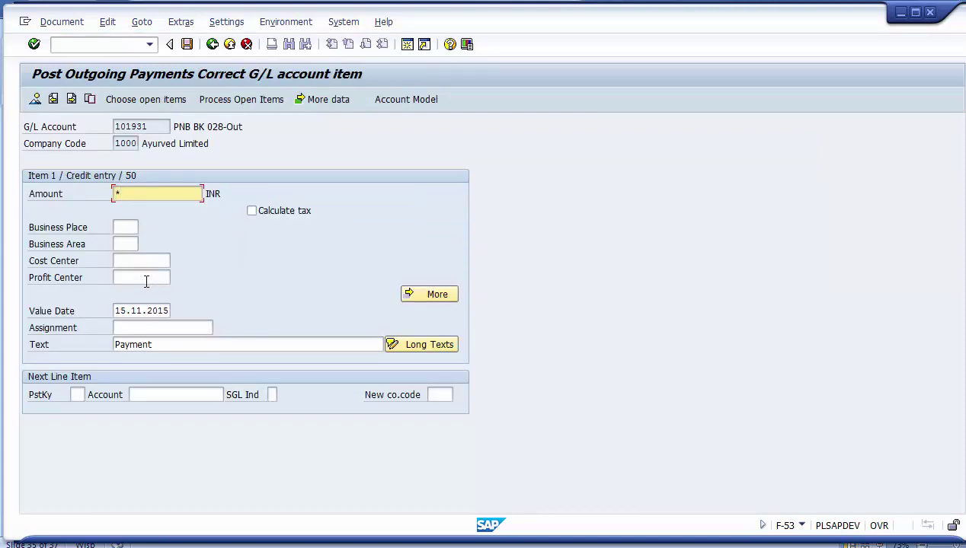
click(35, 100)
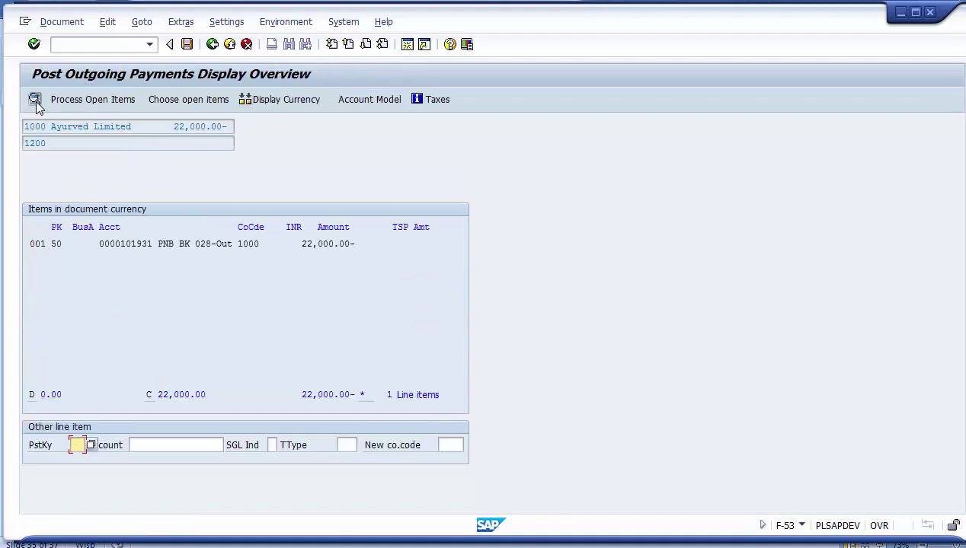
click(52, 21)
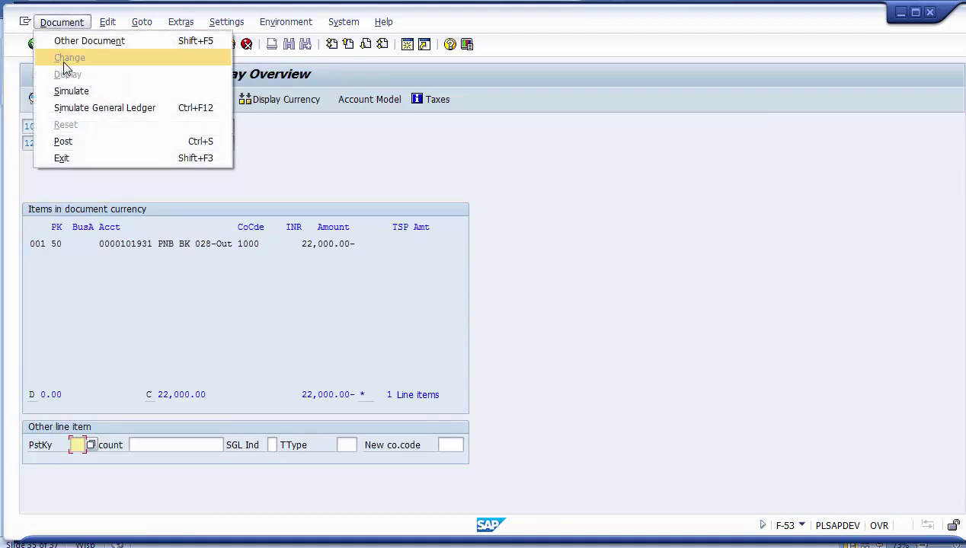
click(69, 91)
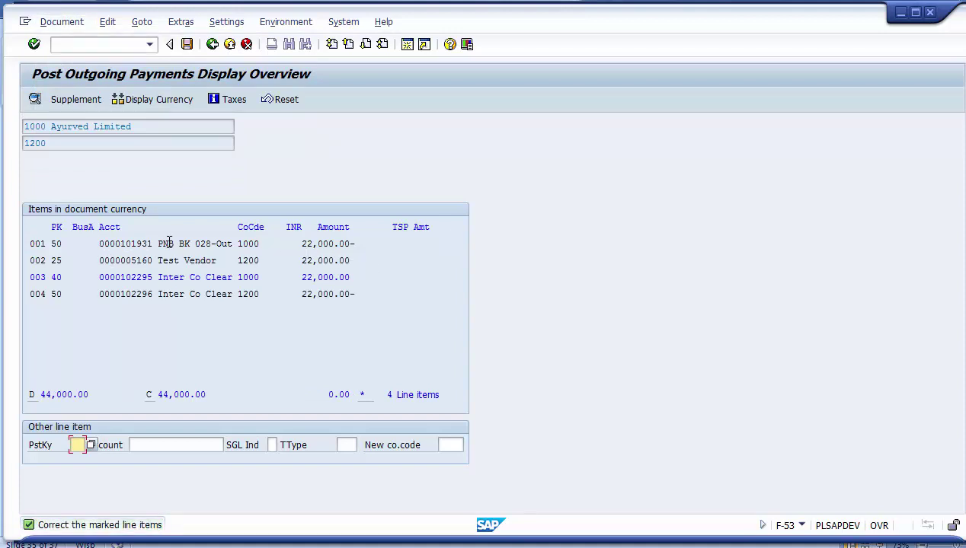
Examine the accounts, company codes and amounts of the simulated bank, vendor and inter-company clearing line items.
drag(163, 243, 367, 239)
drag(159, 260, 352, 262)
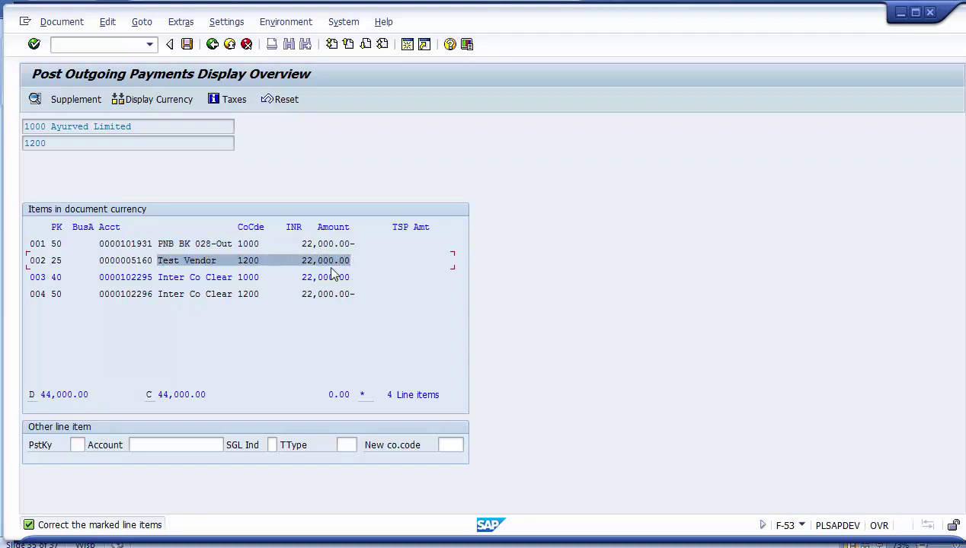
click(239, 260)
mouse_move(238, 261)
mouse_down()
mouse_move(261, 260)
mouse_move(251, 244)
mouse_move(260, 243)
mouse_up()
click(237, 261)
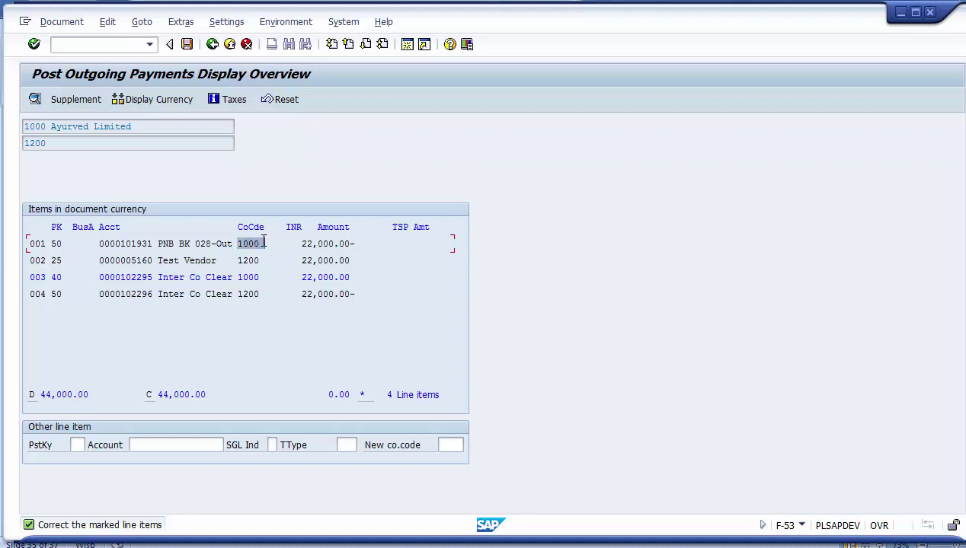
click(239, 277)
drag(240, 277, 273, 298)
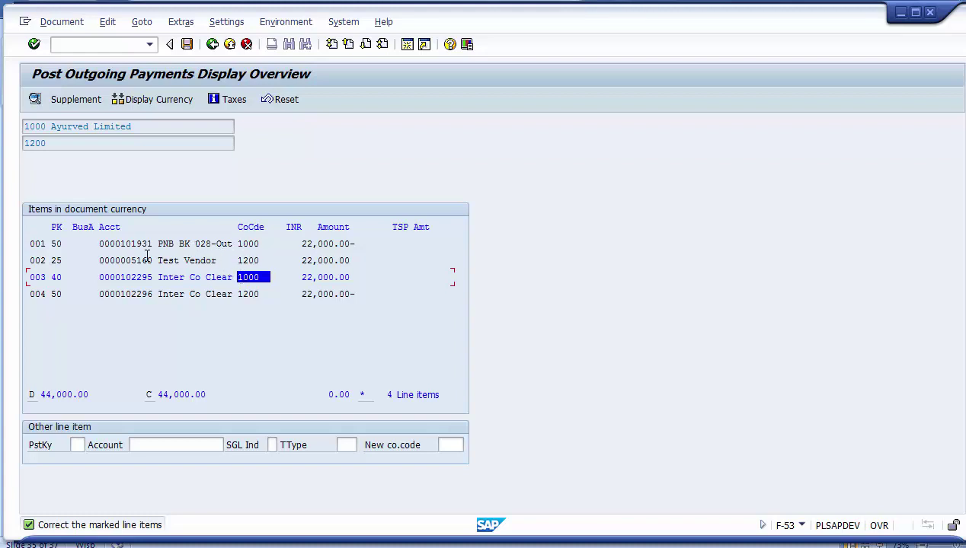
drag(236, 244, 365, 249)
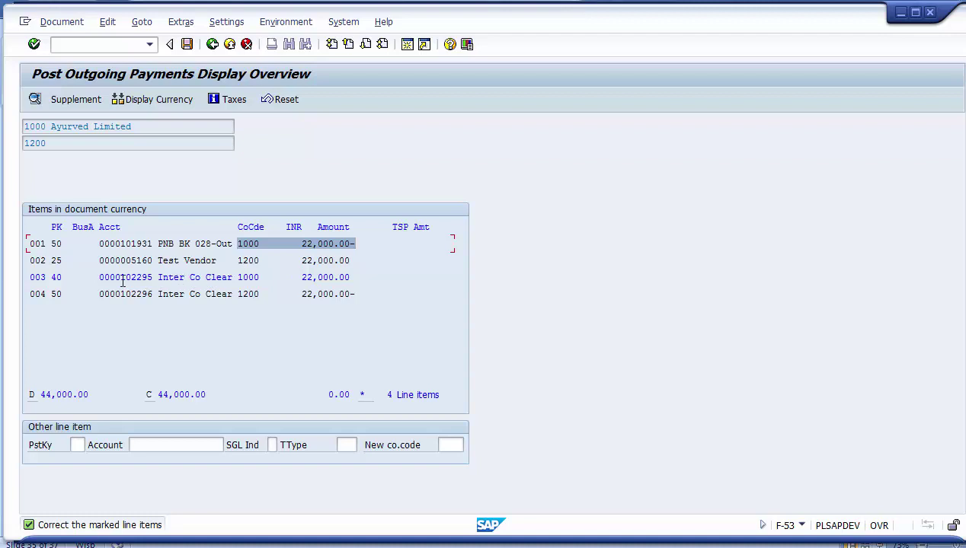
drag(100, 277, 287, 275)
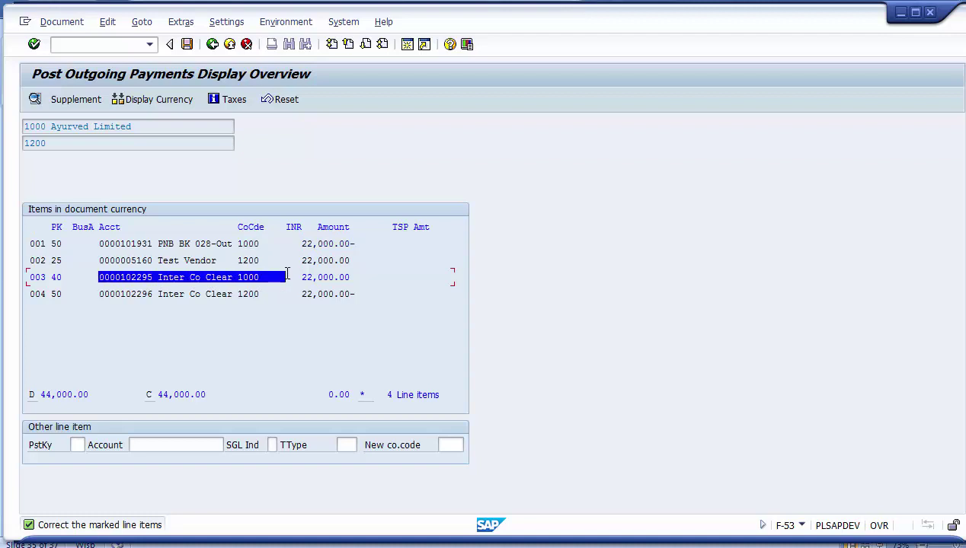
drag(97, 294, 261, 293)
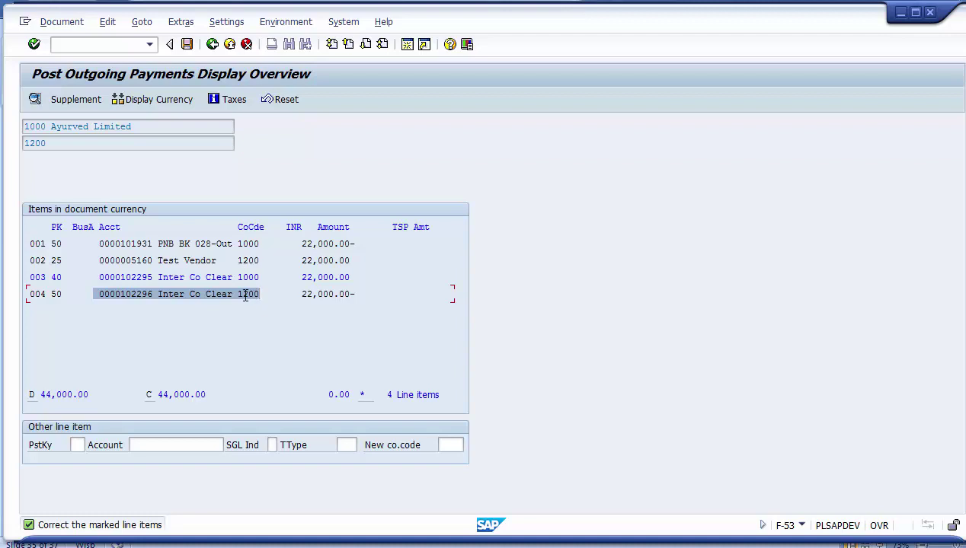
click(235, 297)
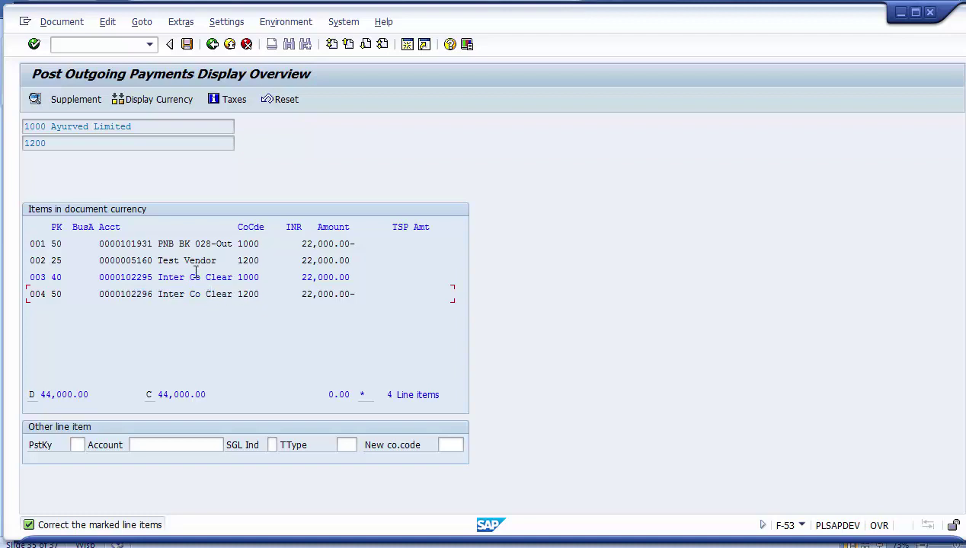
drag(99, 277, 364, 278)
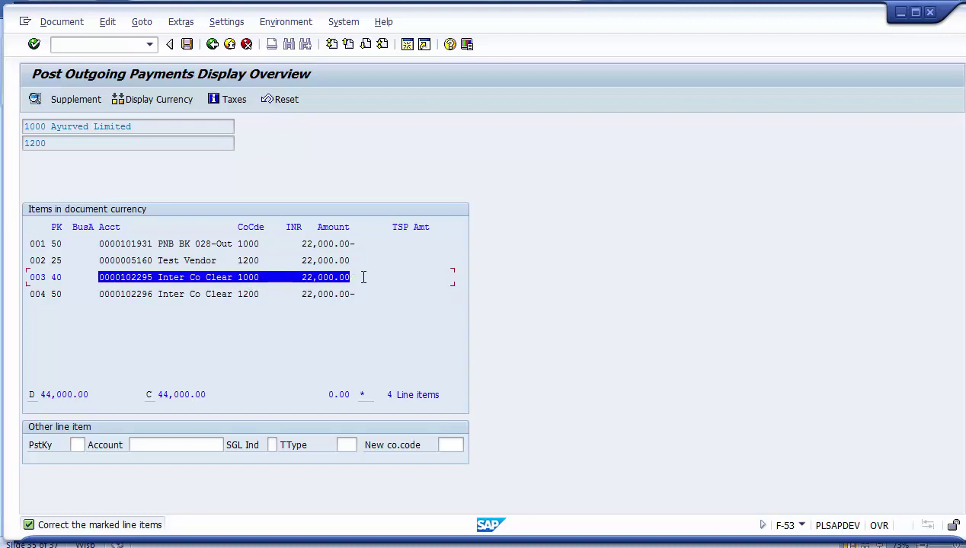
Enter "payment" as the line item text of the inter-company clearing item in company code 1000.
double_click(178, 278)
click(141, 361)
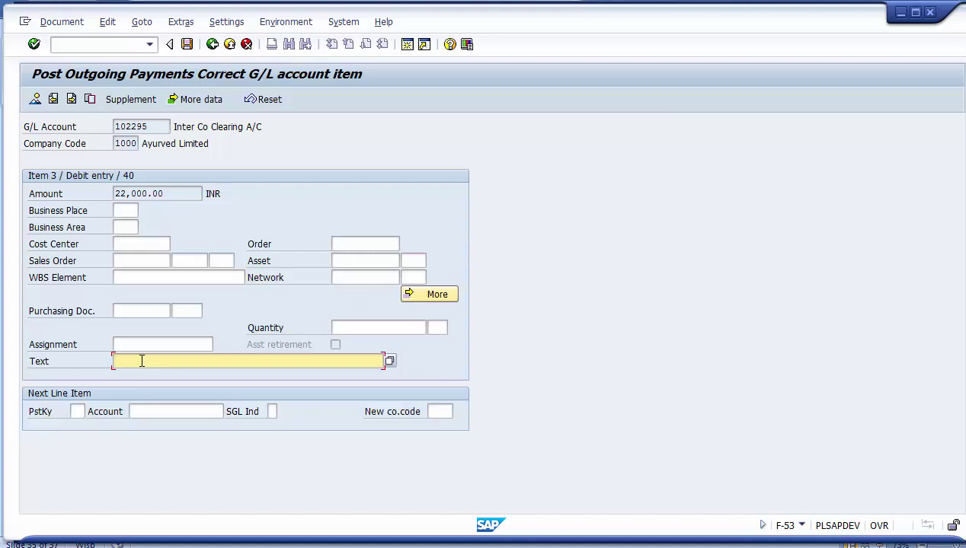
text(payment)
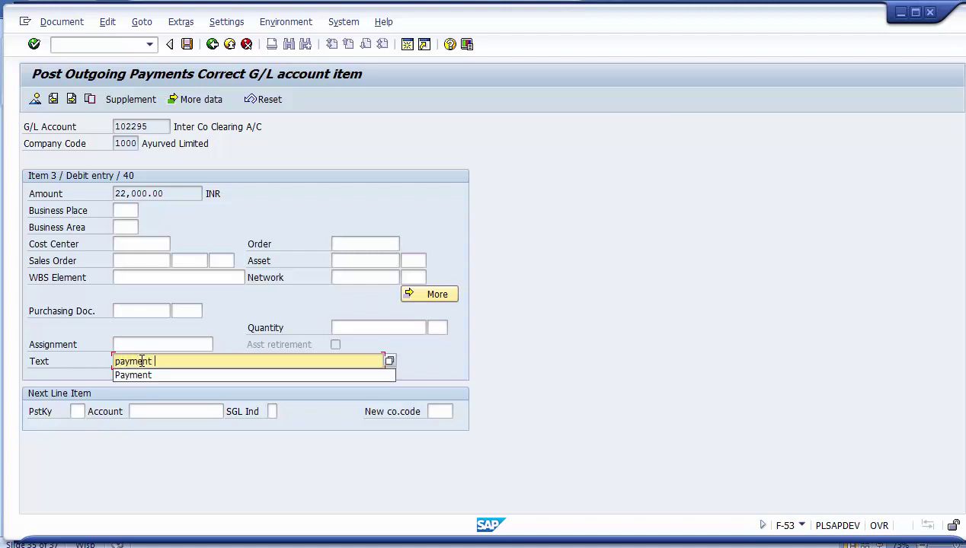
Fill in the suggested payment text on company code 1200's inter-company clearing item and return to the document overview.
click(70, 102)
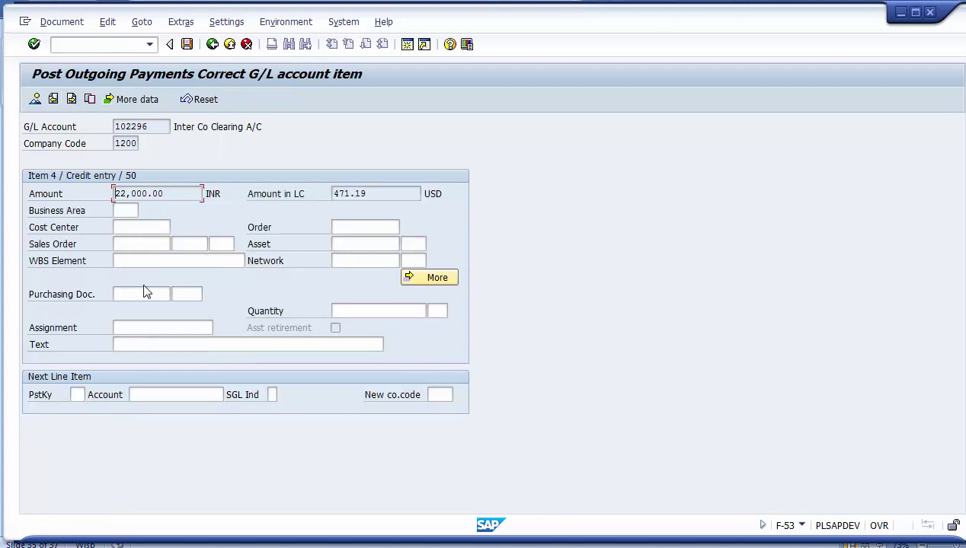
click(134, 342)
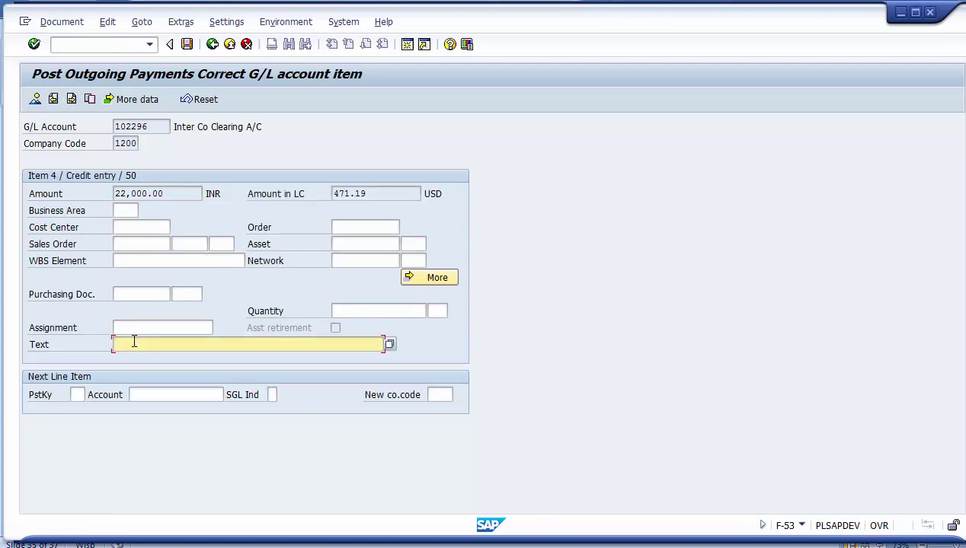
text(pa)
key(Down)
key(Return)
click(211, 44)
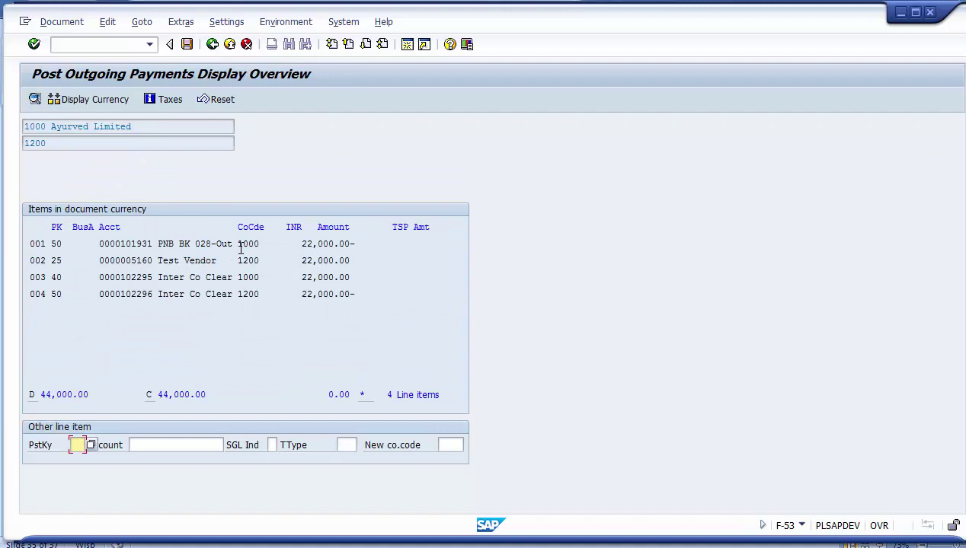
Check the company codes of the line items and post the cross-company outgoing payment.
drag(236, 244, 264, 262)
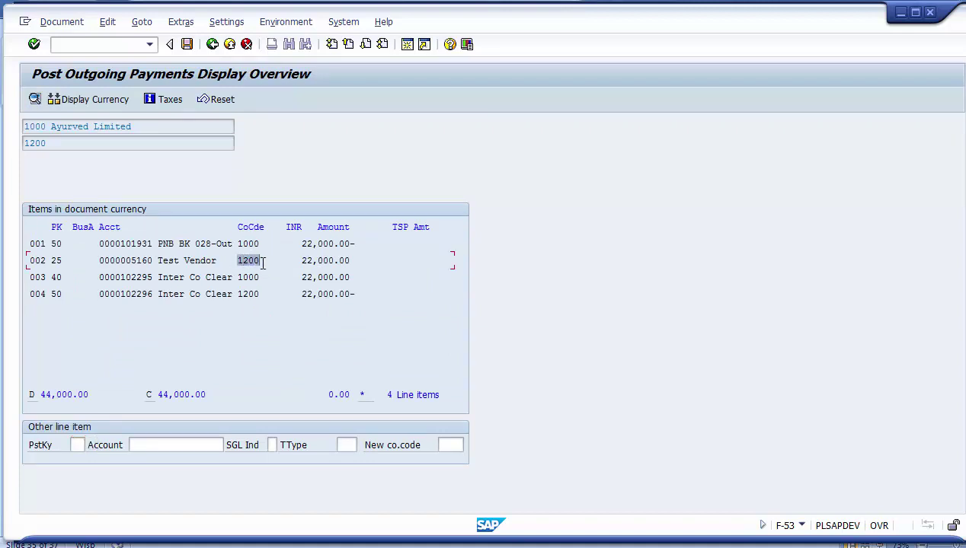
drag(142, 278, 269, 307)
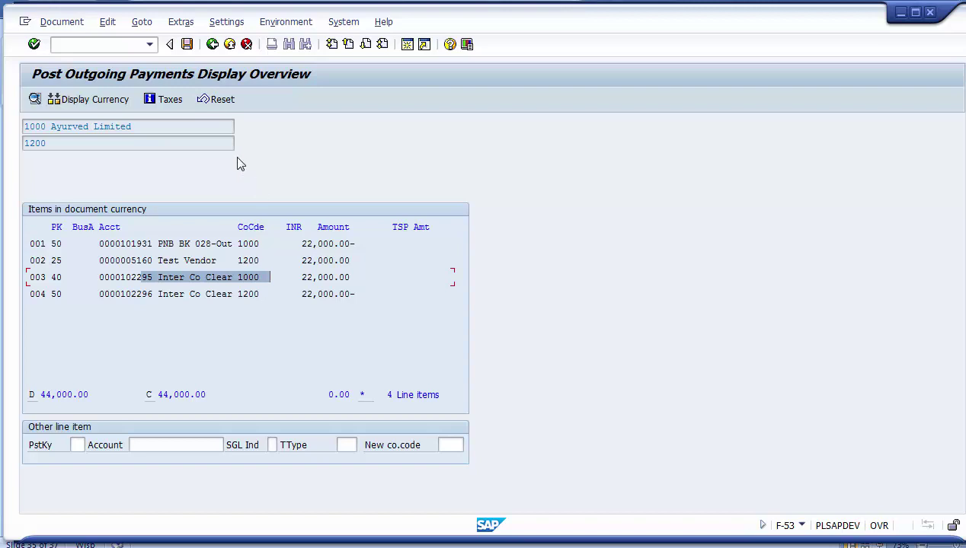
click(265, 281)
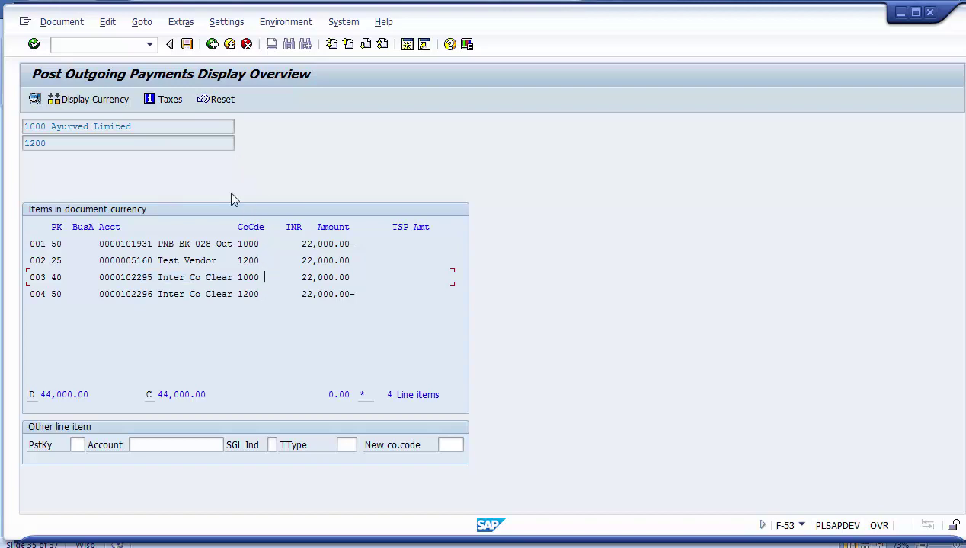
click(188, 44)
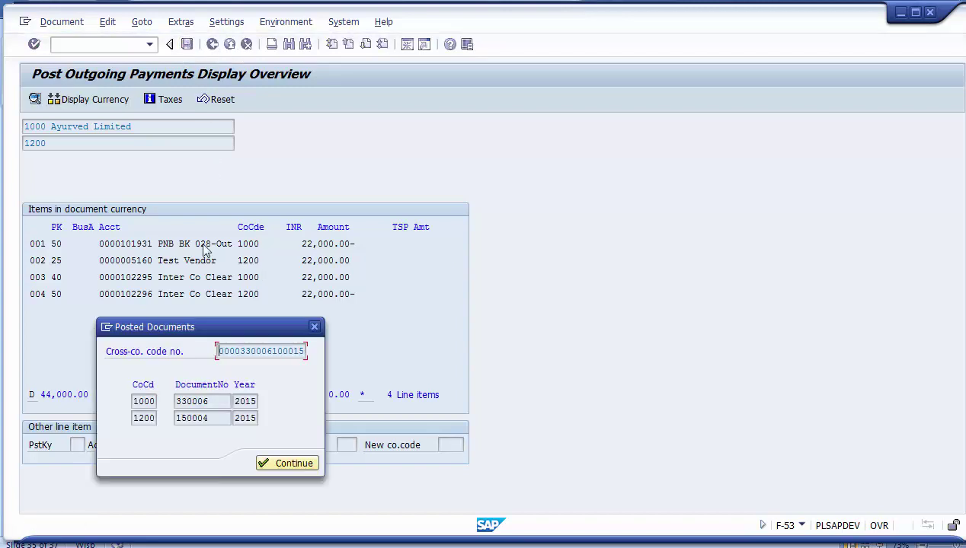
Examine how the cross-company code number is built from the posted document's number, company code and year.
drag(197, 328, 227, 157)
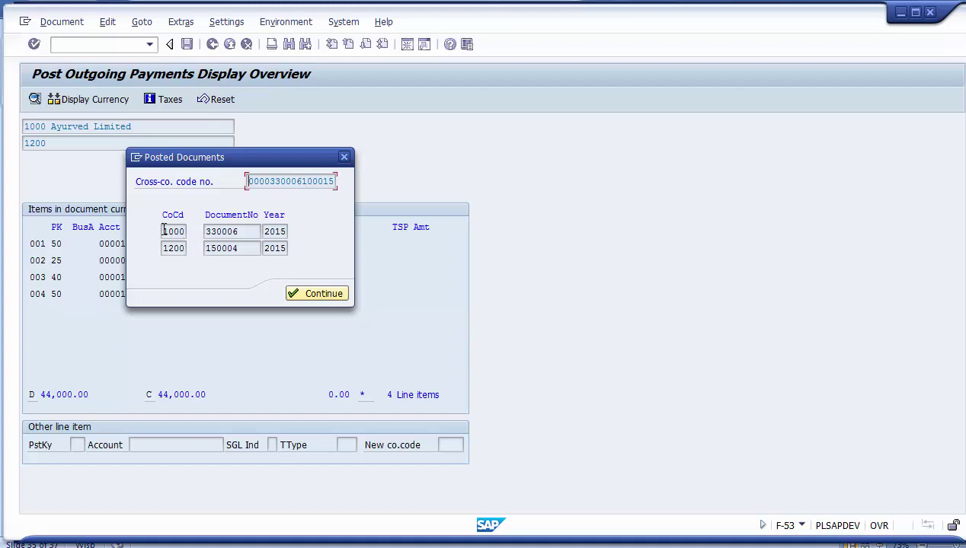
drag(164, 230, 202, 248)
click(234, 248)
drag(261, 230, 286, 234)
drag(250, 182, 347, 183)
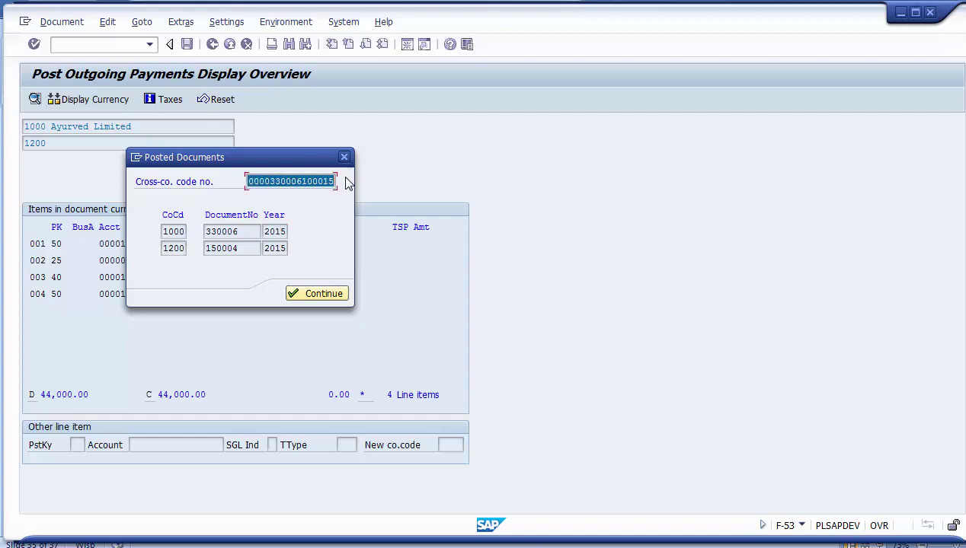
drag(163, 231, 195, 234)
click(249, 231)
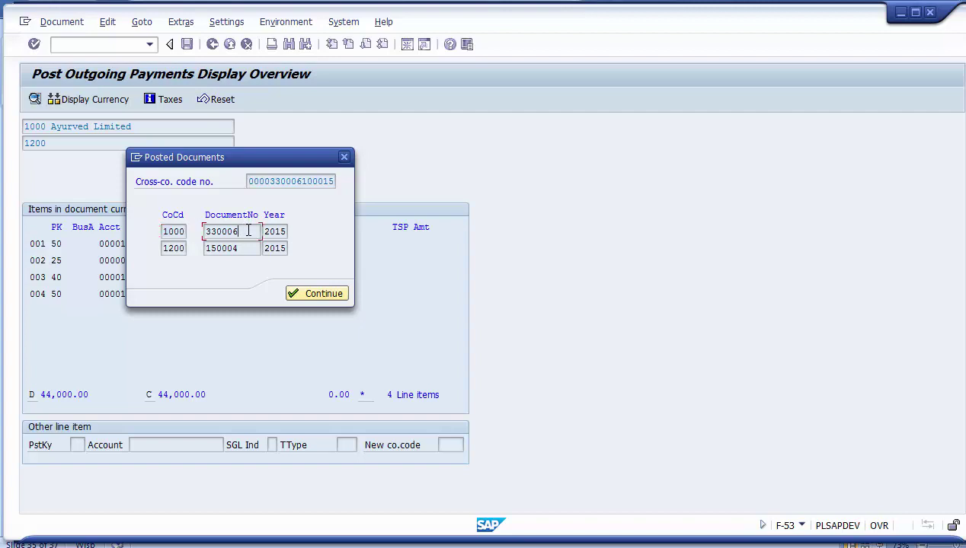
drag(249, 231, 191, 232)
drag(266, 231, 287, 231)
drag(269, 180, 339, 180)
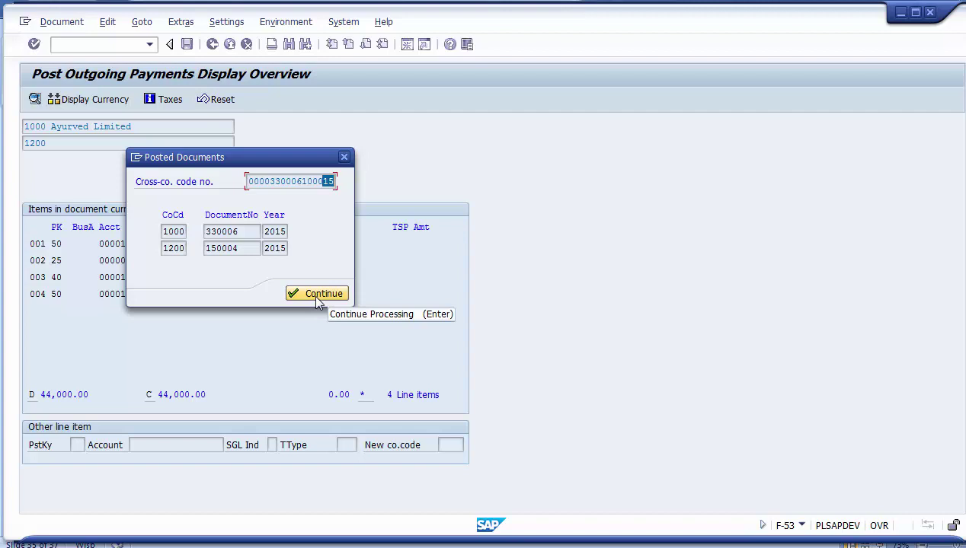
drag(249, 181, 345, 188)
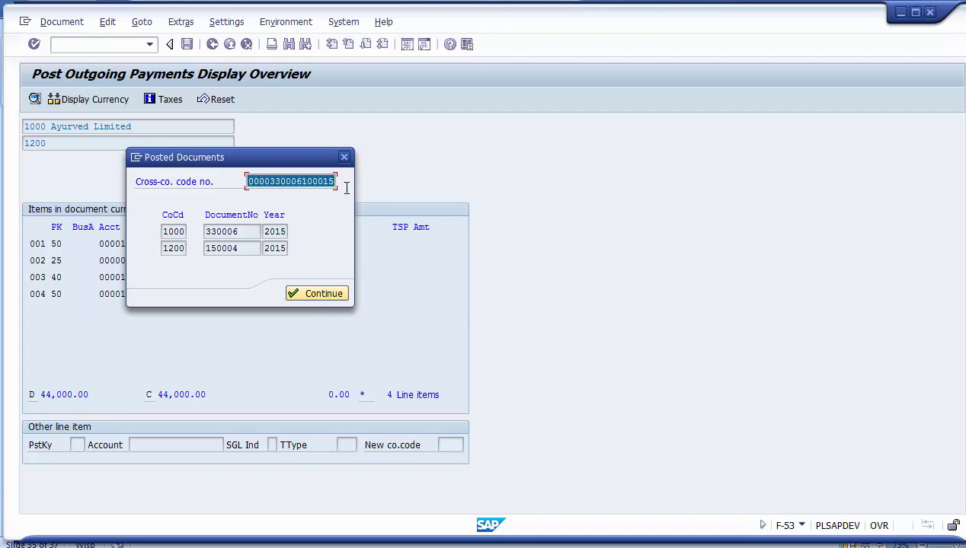
Close the posted documents message and look up the transaction for displaying cross-company documents on PowerPoint's Unit Testing slide.
click(323, 296)
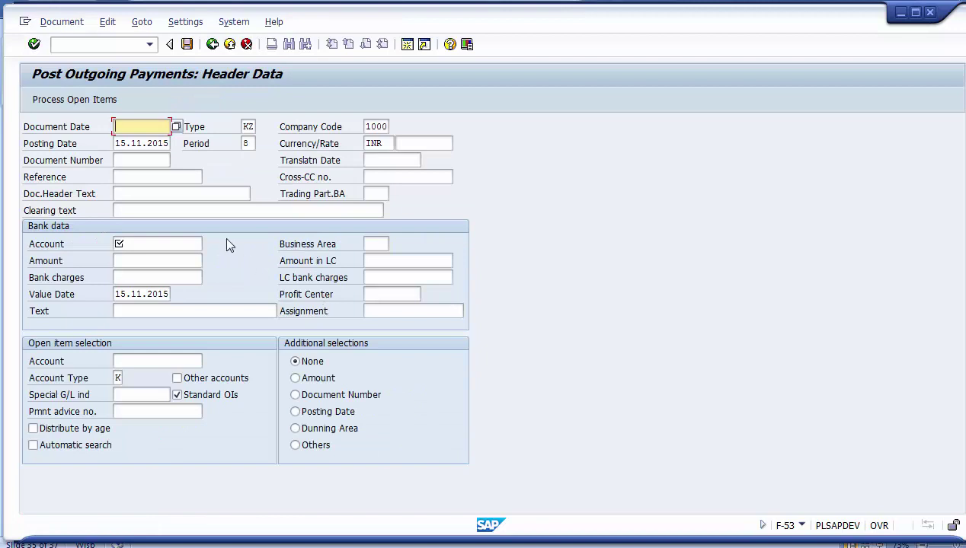
mouse_move(362, 543)
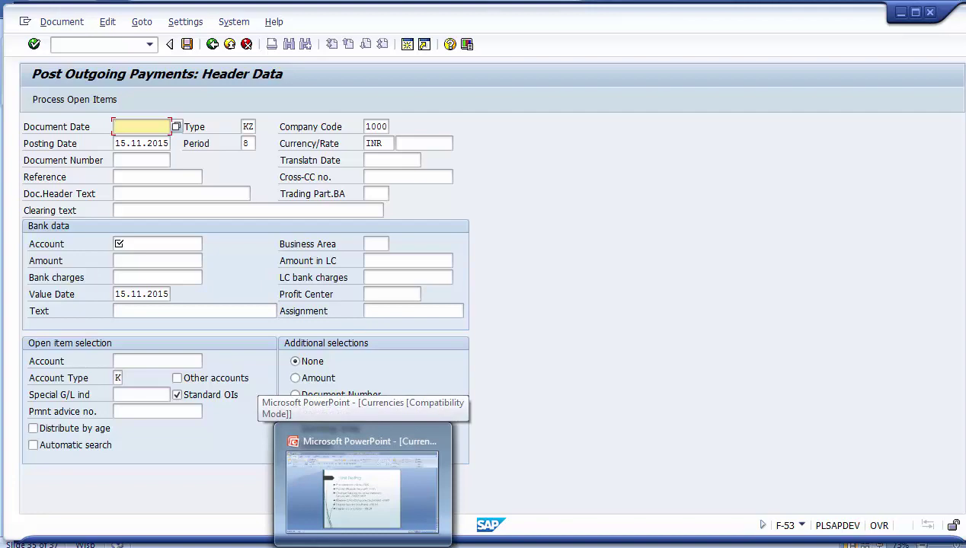
click(361, 491)
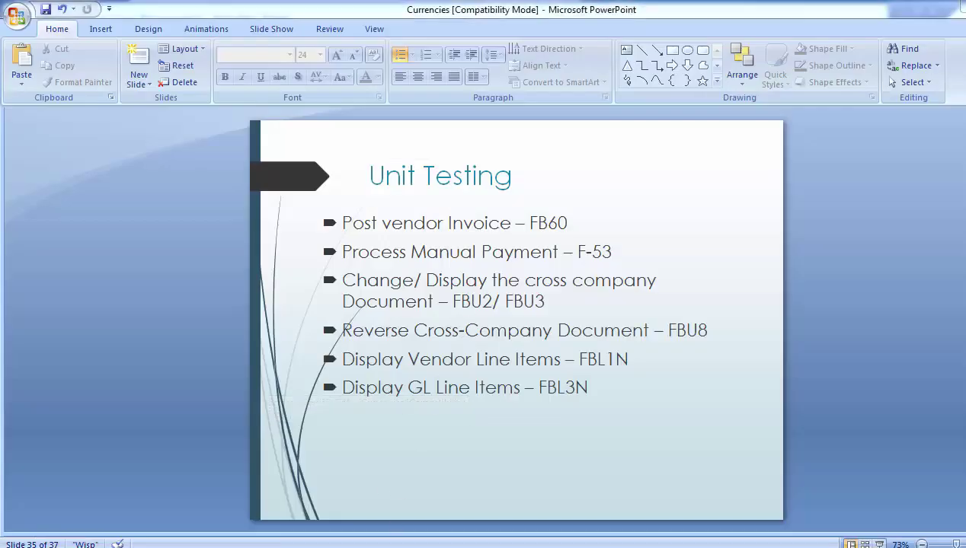
key(alt+Tab)
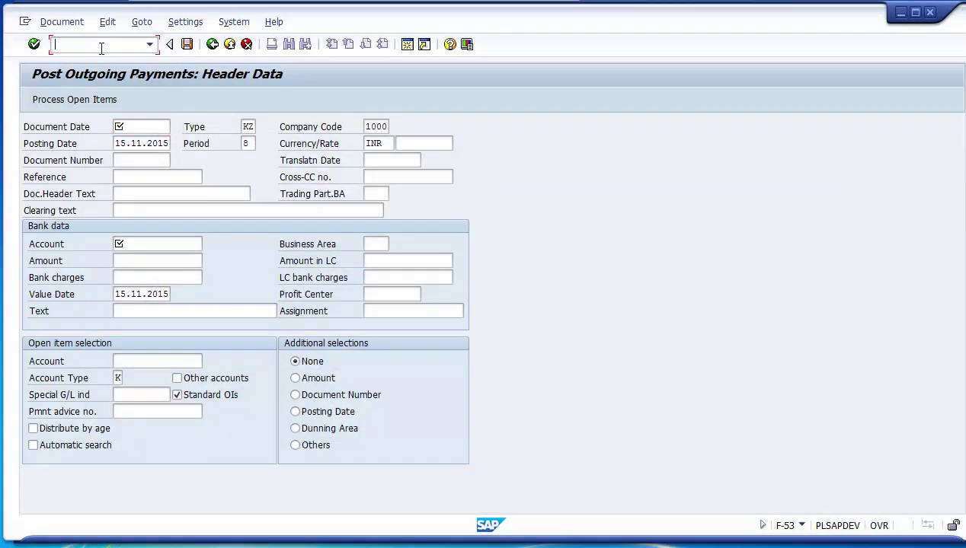
text(/n)
key(alt+Tab)
click(504, 299)
drag(505, 301, 559, 298)
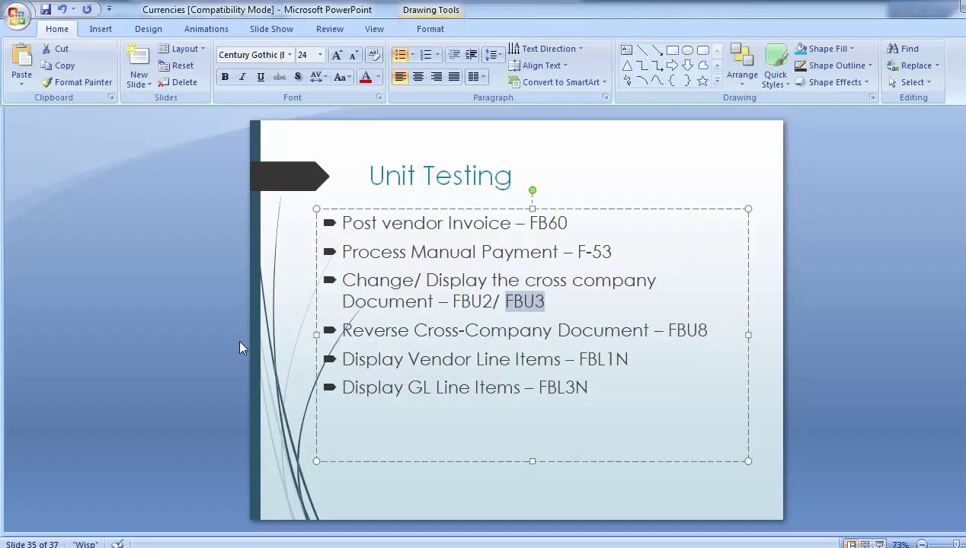
click(188, 354)
key(alt+Tab)
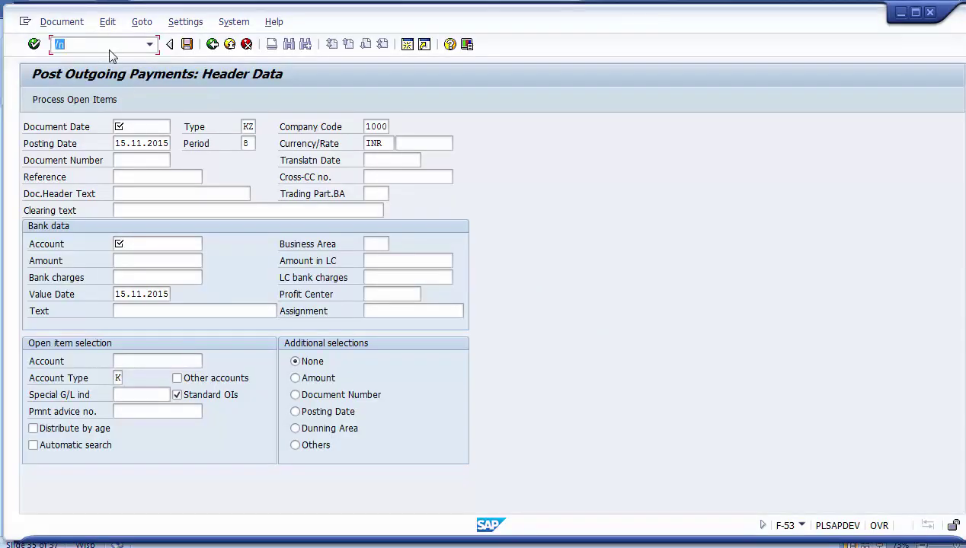
text(/nFBu3)
key(Return)
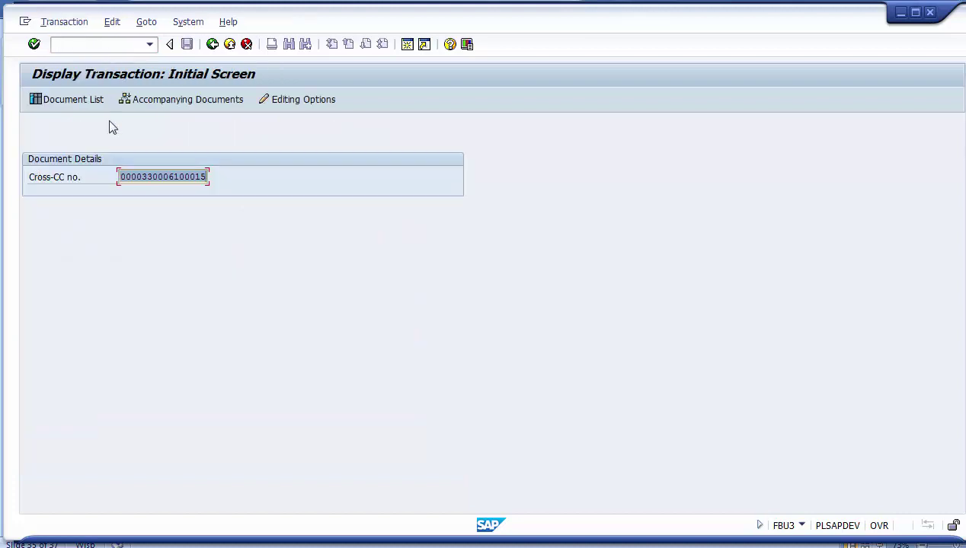
key(Delete)
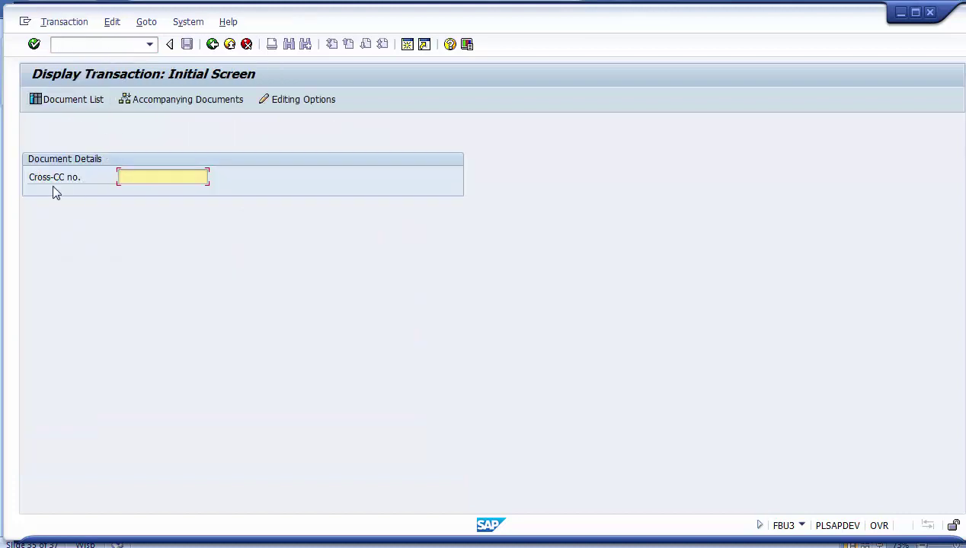
click(79, 183)
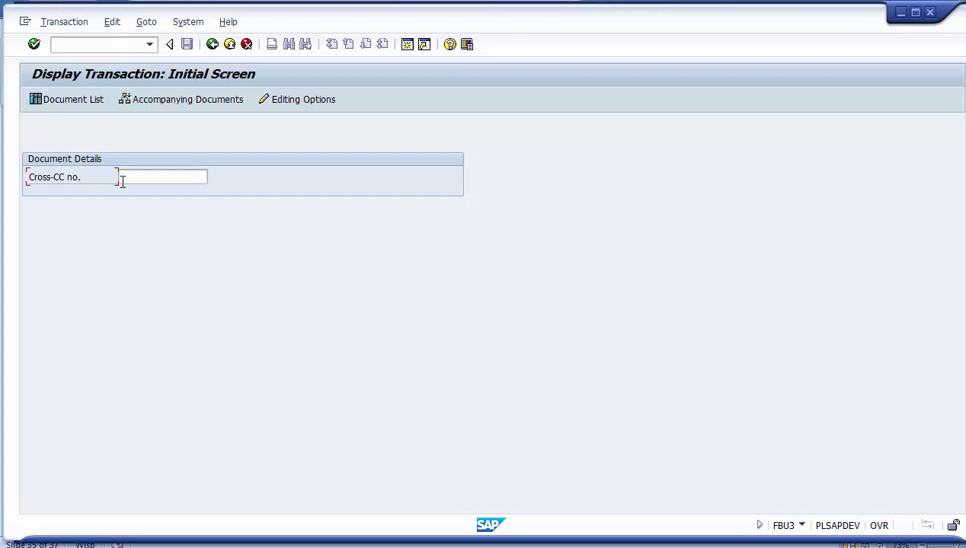
click(133, 180)
text(0000330006100015)
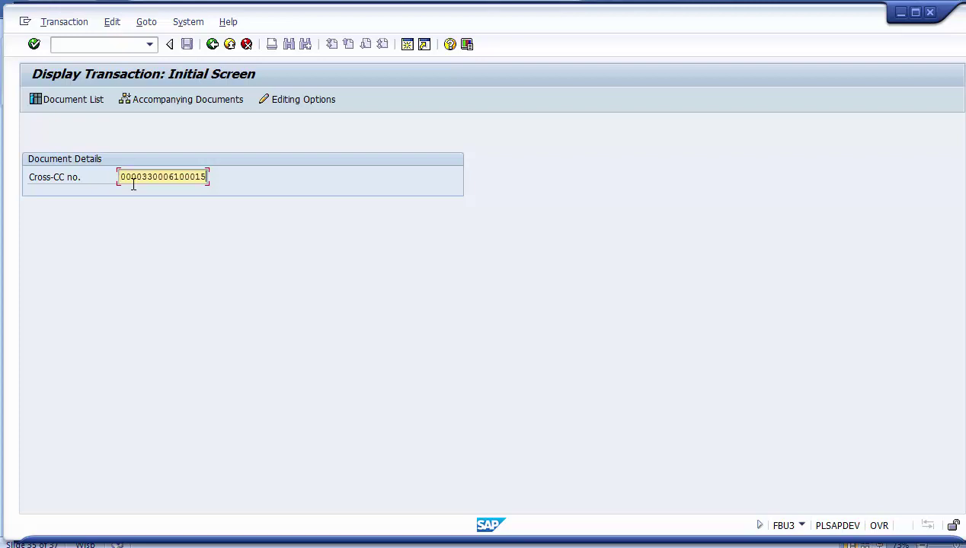
key(Return)
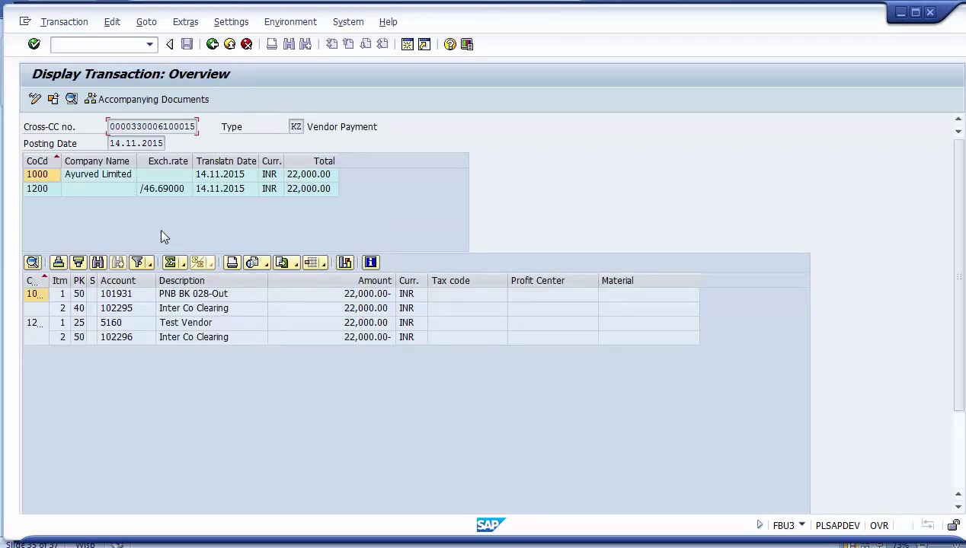
Widen the company code column and examine the bank, vendor and inter-company clearing items of company codes 1000 and 1200.
click(132, 322)
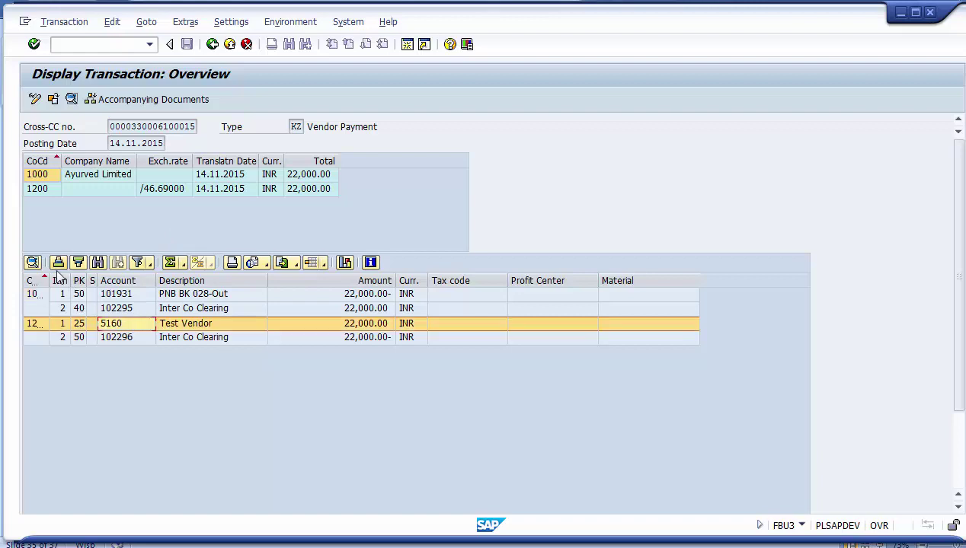
drag(49, 280, 183, 280)
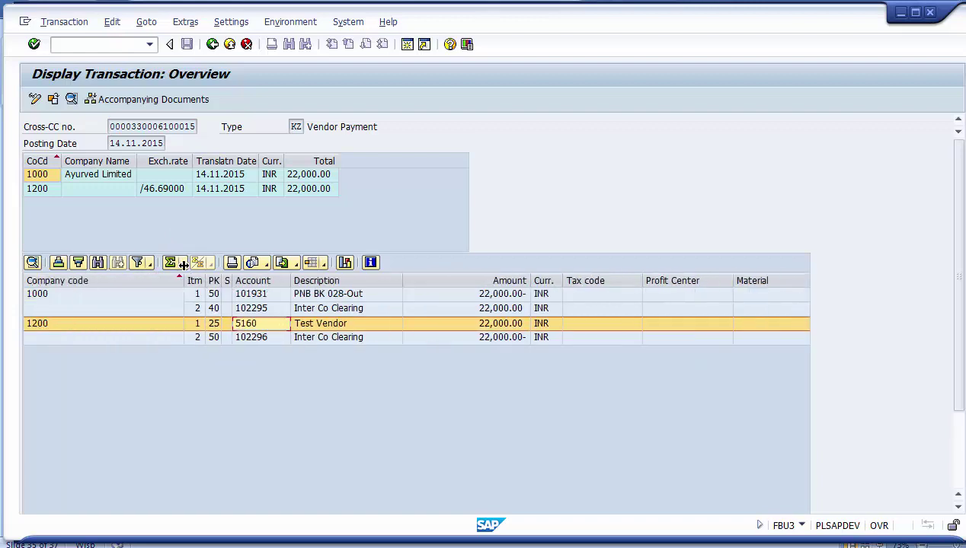
click(36, 303)
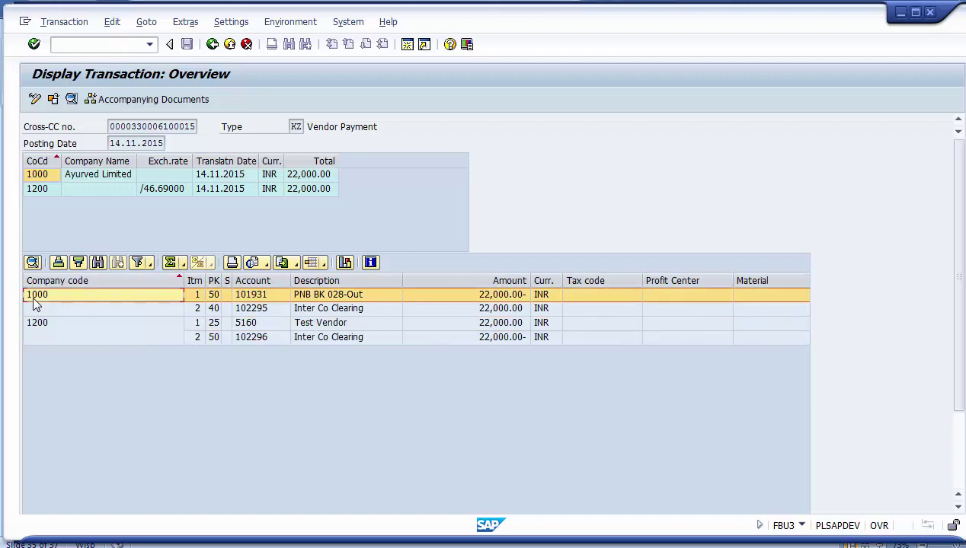
click(308, 297)
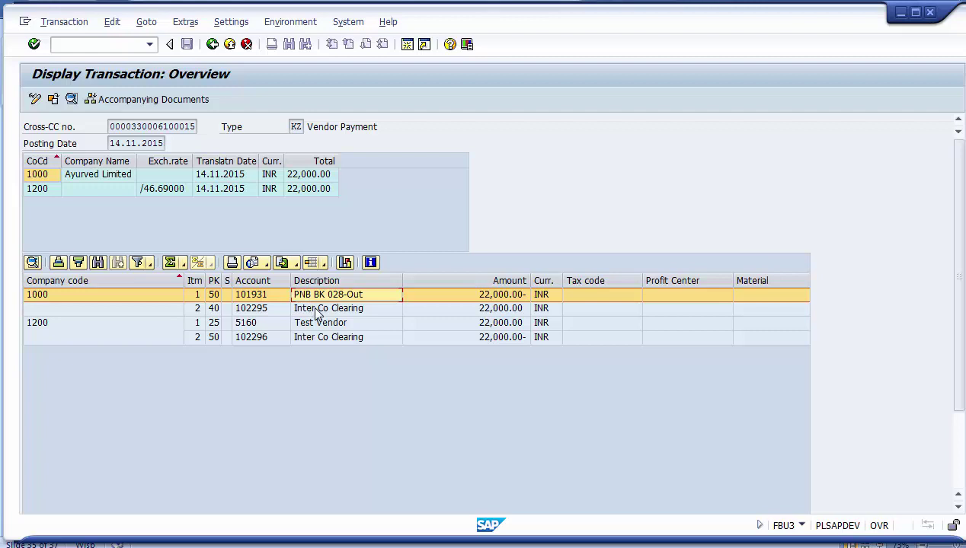
click(318, 312)
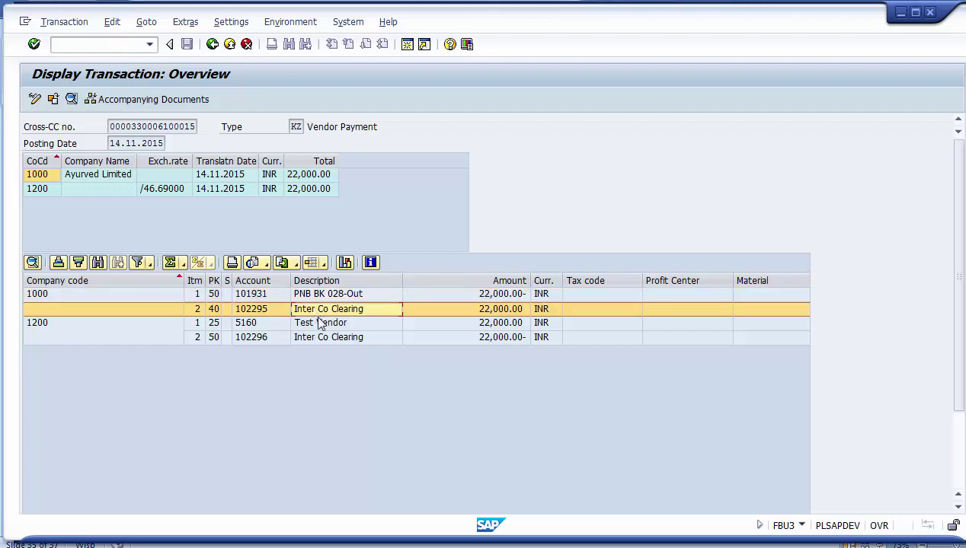
click(318, 326)
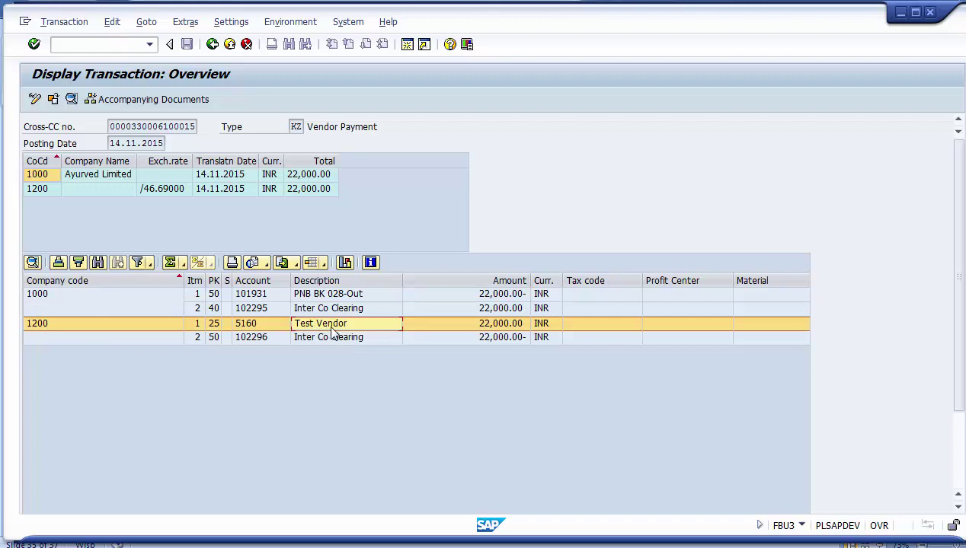
click(336, 340)
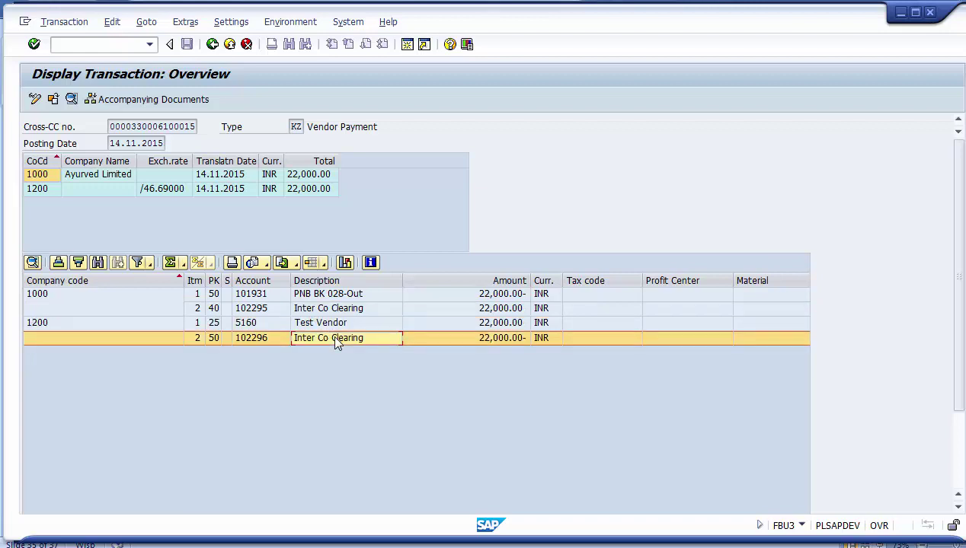
click(333, 313)
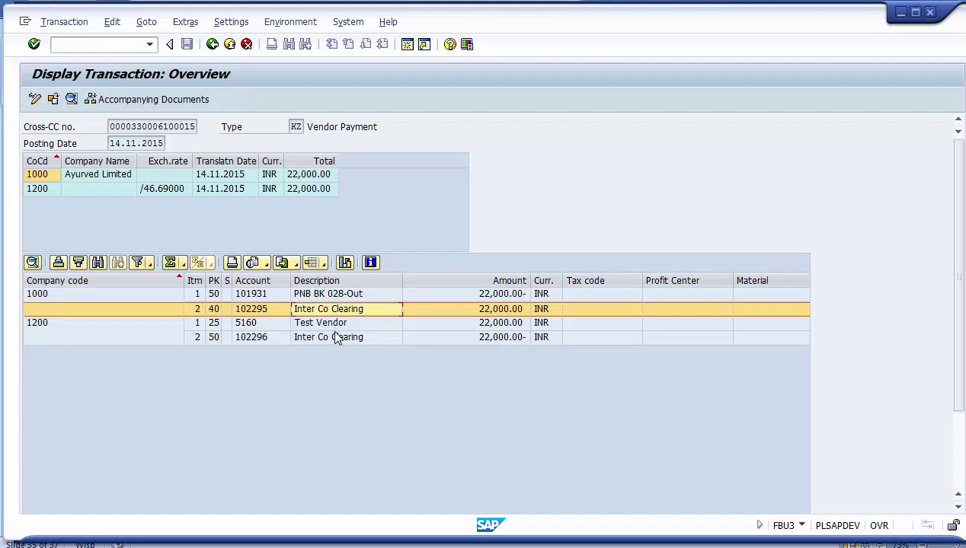
click(338, 341)
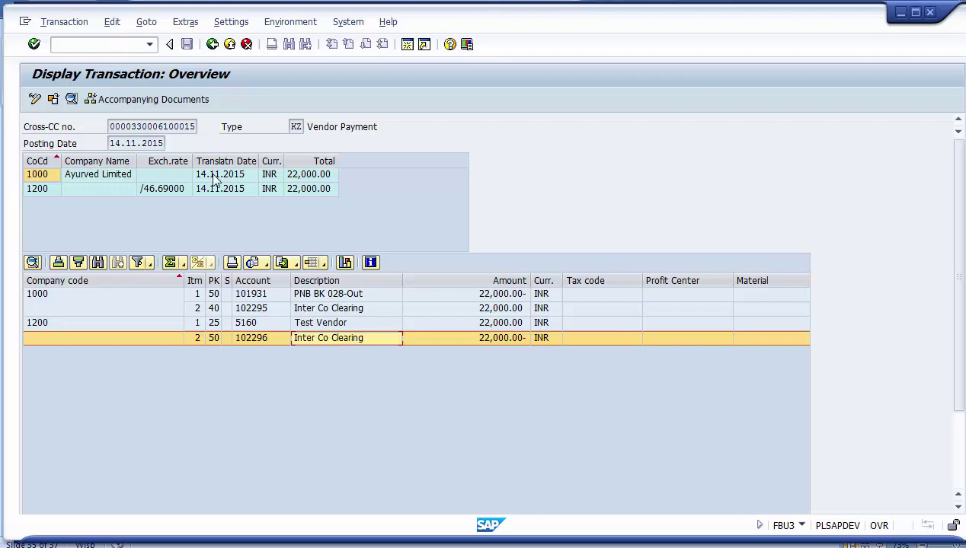
Leave the cross-company display and use transaction FBL1N to list the test vendor's cleared items in company code 1200.
click(212, 45)
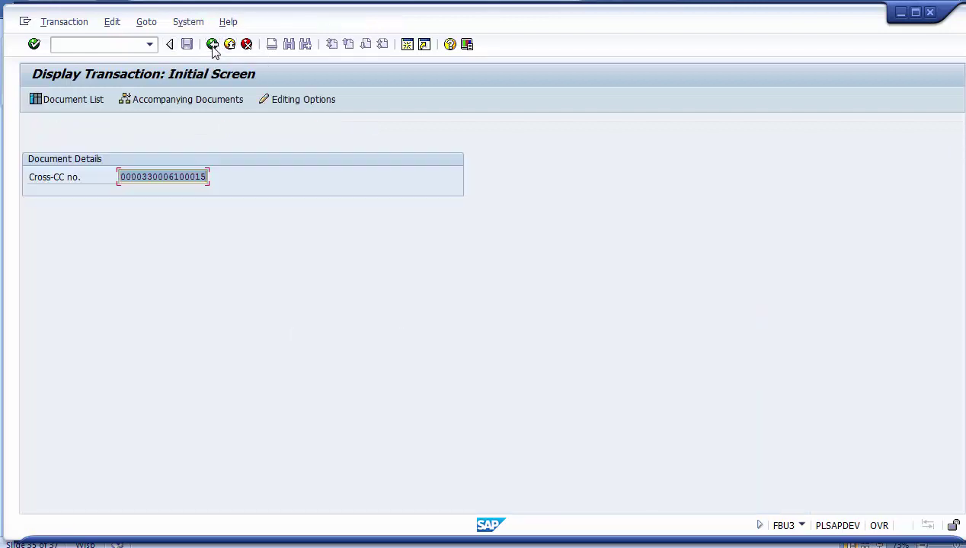
click(213, 45)
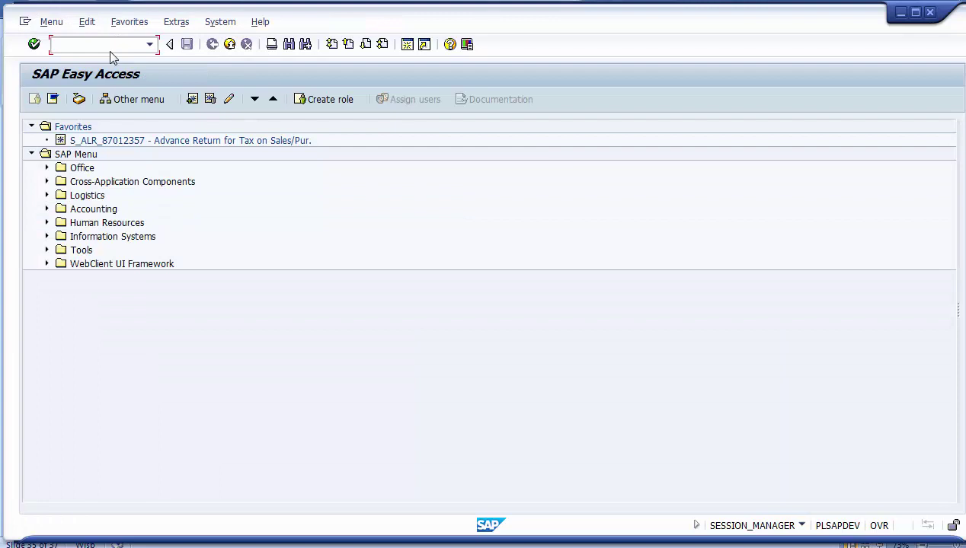
text(/nfbl1)
key(Return)
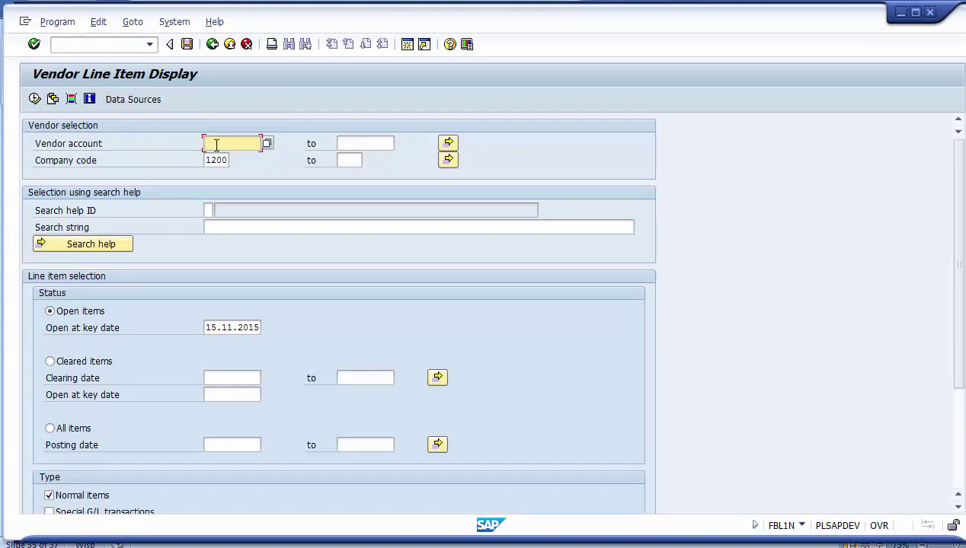
click(216, 144)
text(5160)
click(49, 363)
click(35, 100)
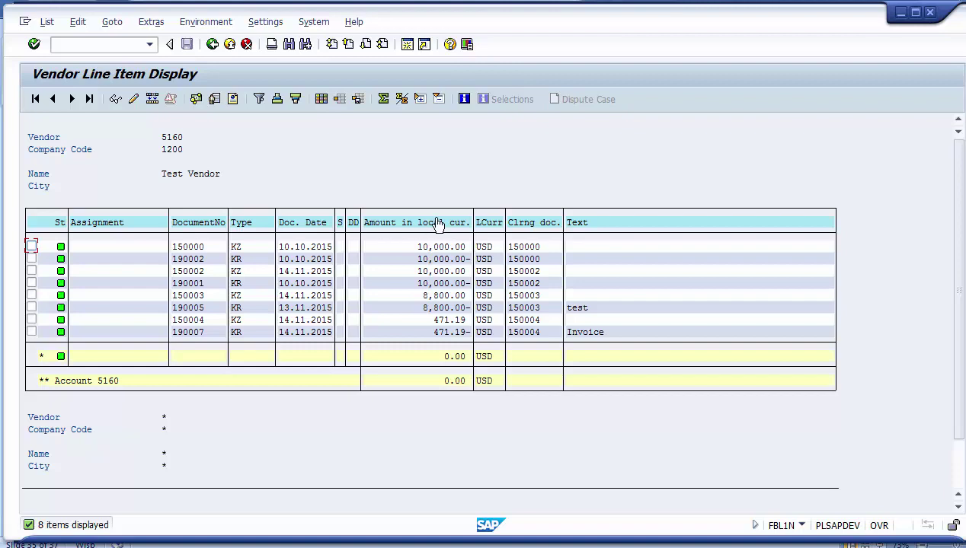
View the data entry view of the vendor invoice with the text "Invoice" and return to the line item list.
click(240, 334)
click(195, 332)
double_click(191, 335)
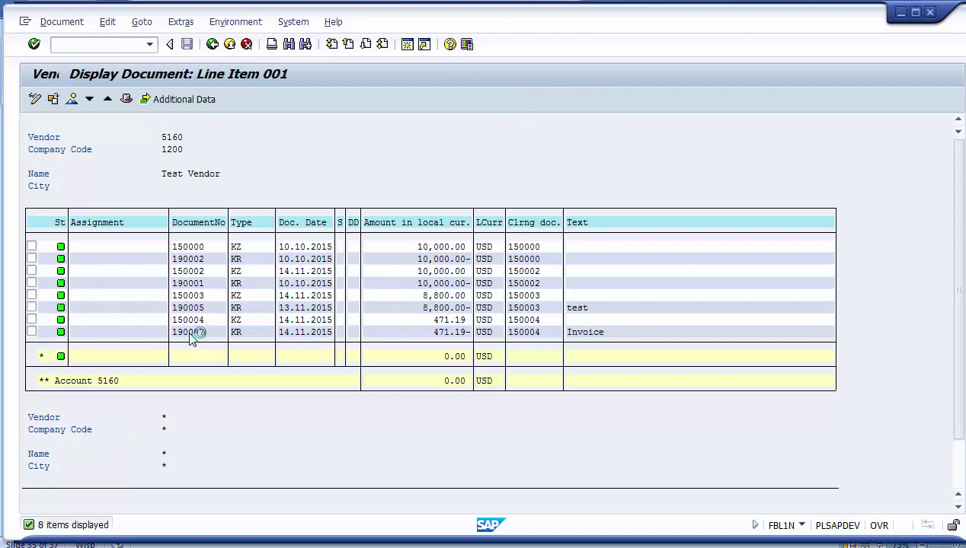
click(72, 99)
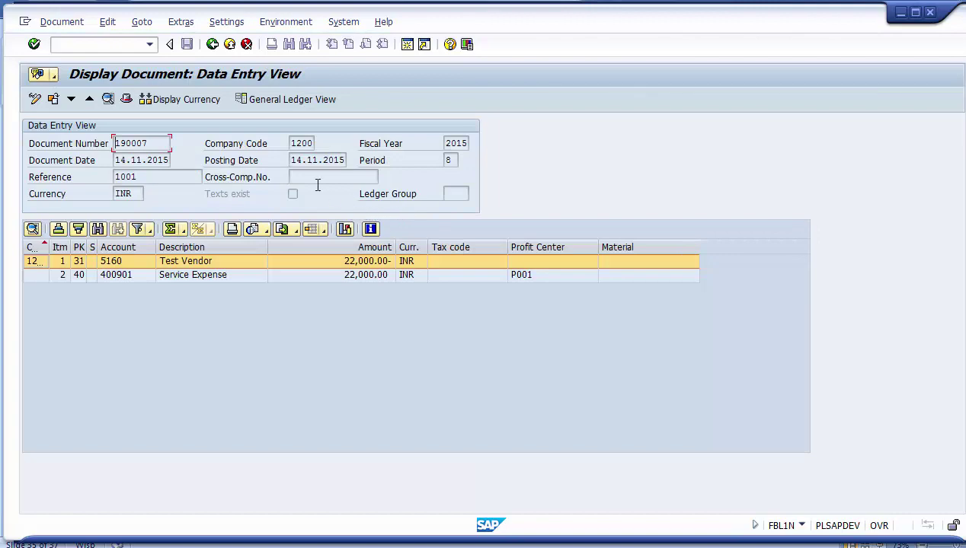
click(212, 43)
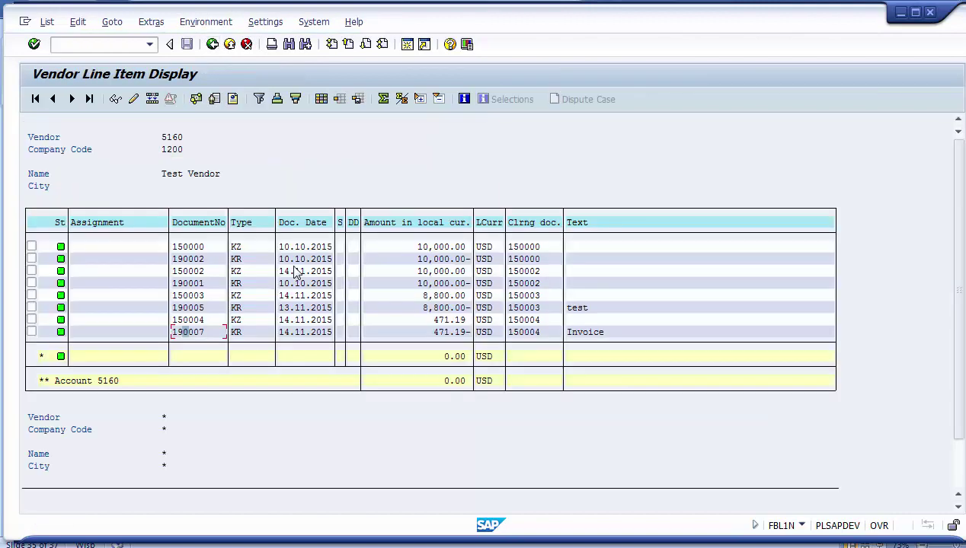
Check the cross-company number in the data entry view of the payment that cleared the invoice, and exit to the SAP Easy Access screen.
double_click(183, 320)
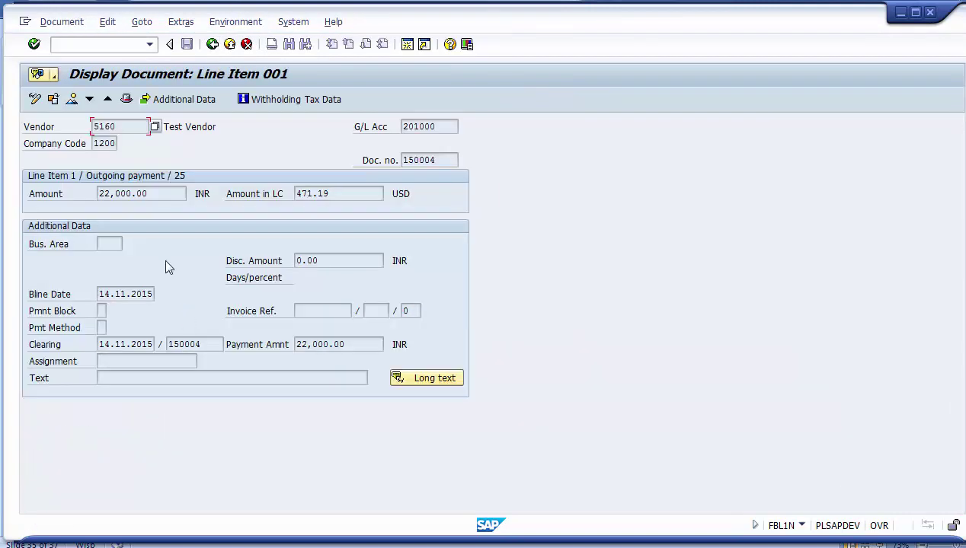
click(71, 99)
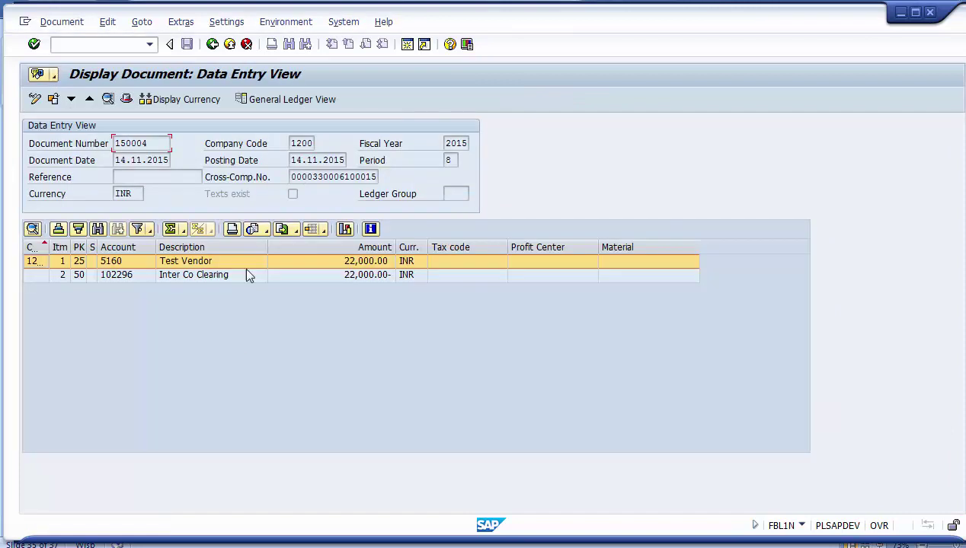
drag(289, 177, 404, 184)
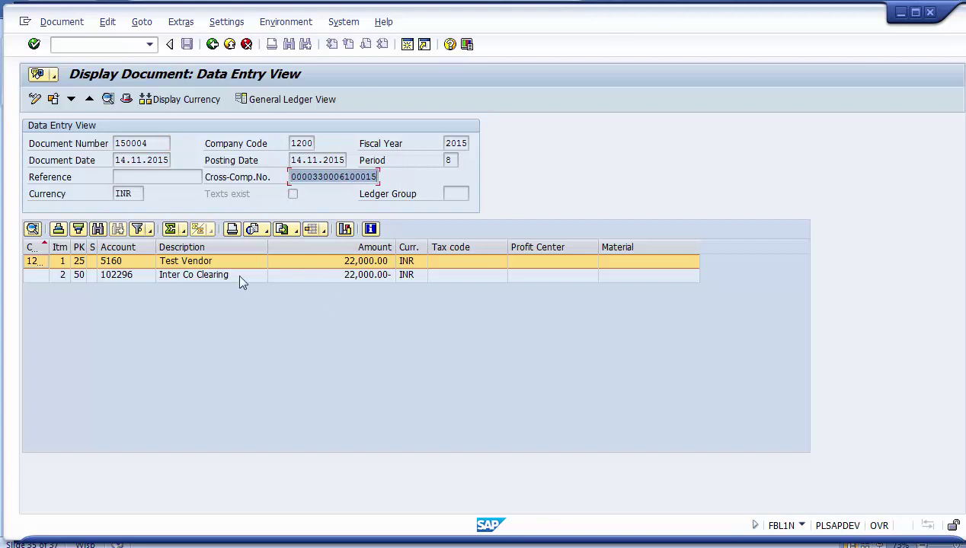
click(229, 45)
click(229, 44)
click(229, 45)
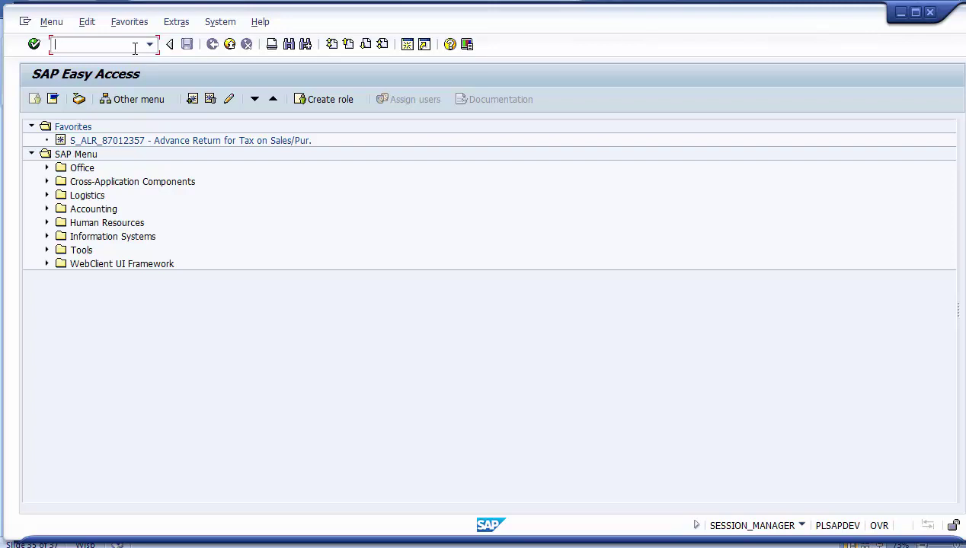
Open transaction F-58 and go through the header fields from company code and payment method to the payment advice printer.
text(F-58)
key(Return)
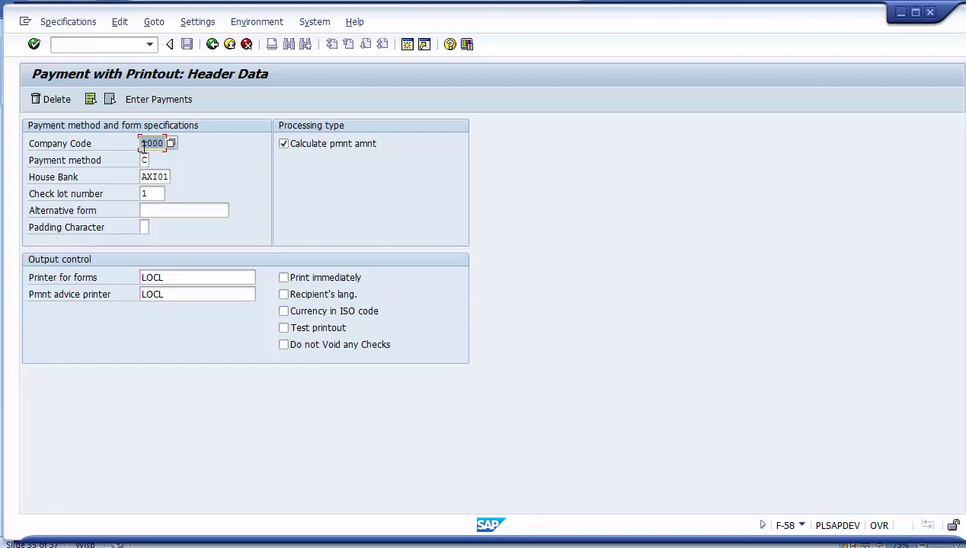
key(Tab)
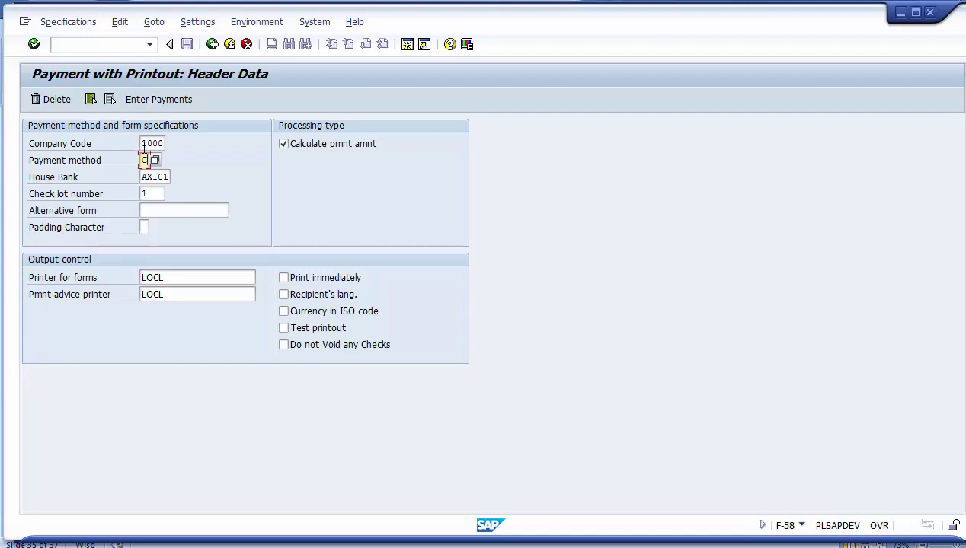
key(Tab)
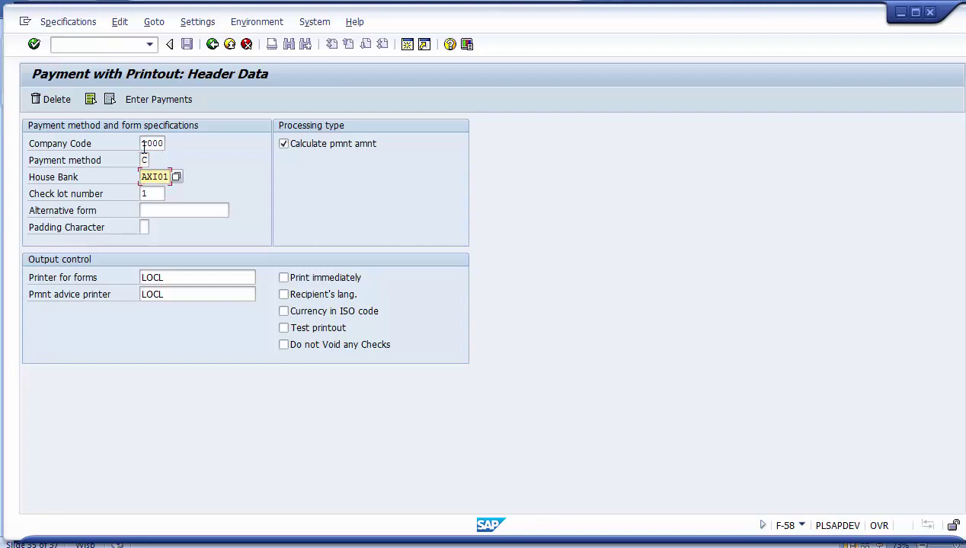
key(Tab)
key(Tab)
key(Tab)
key(Tab)
key(Tab)
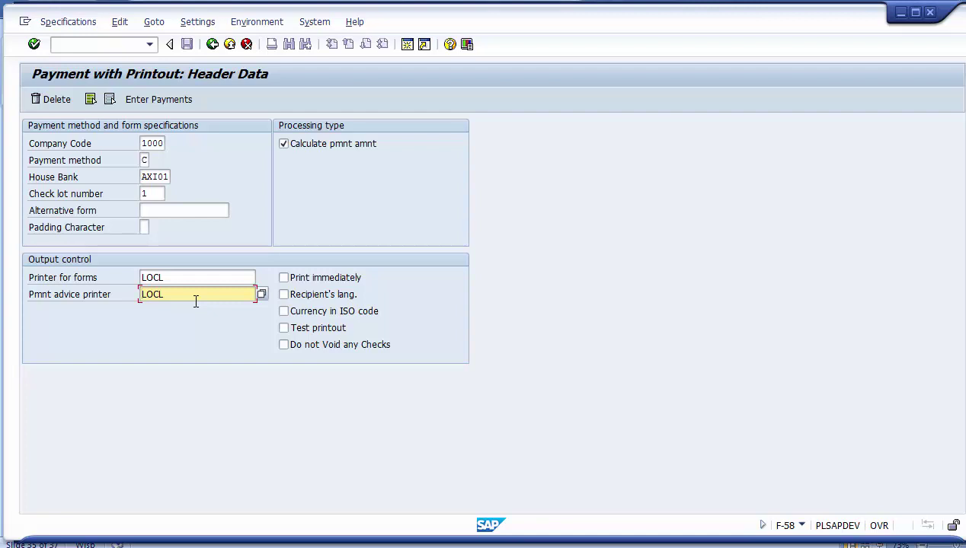
Proceed to entering the payment and set both its document date and posting date to 14.11.2015.
click(150, 107)
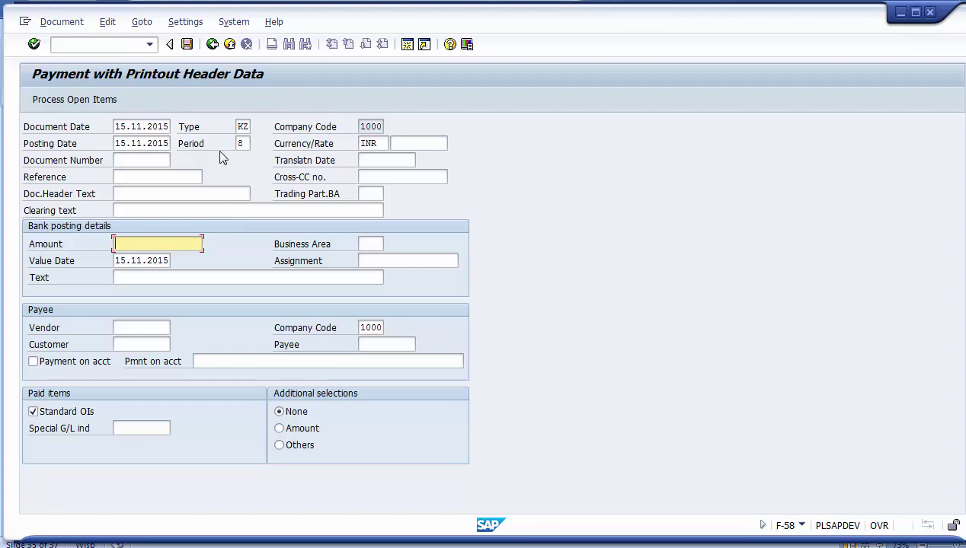
click(122, 126)
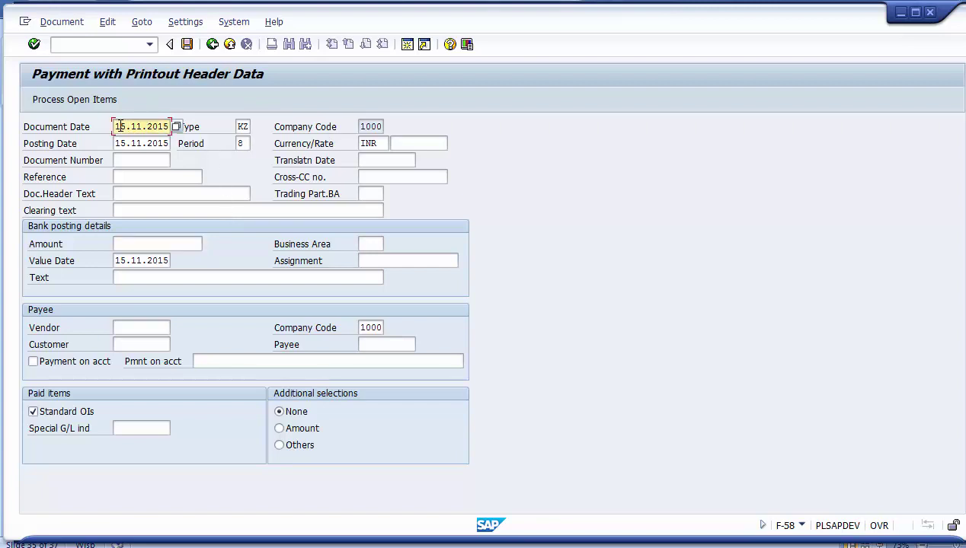
text(4)
key(Down)
text(4)
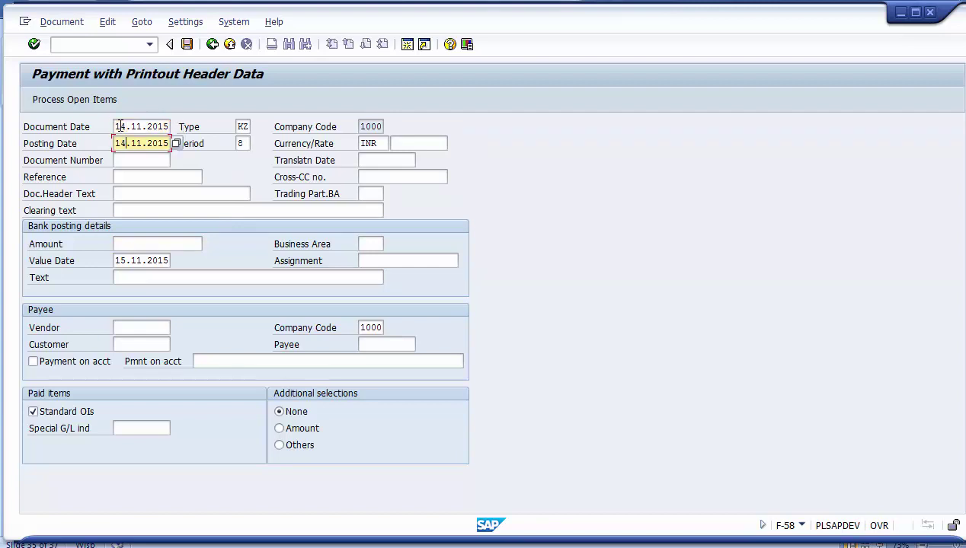
click(121, 126)
key(Tab)
key(Tab)
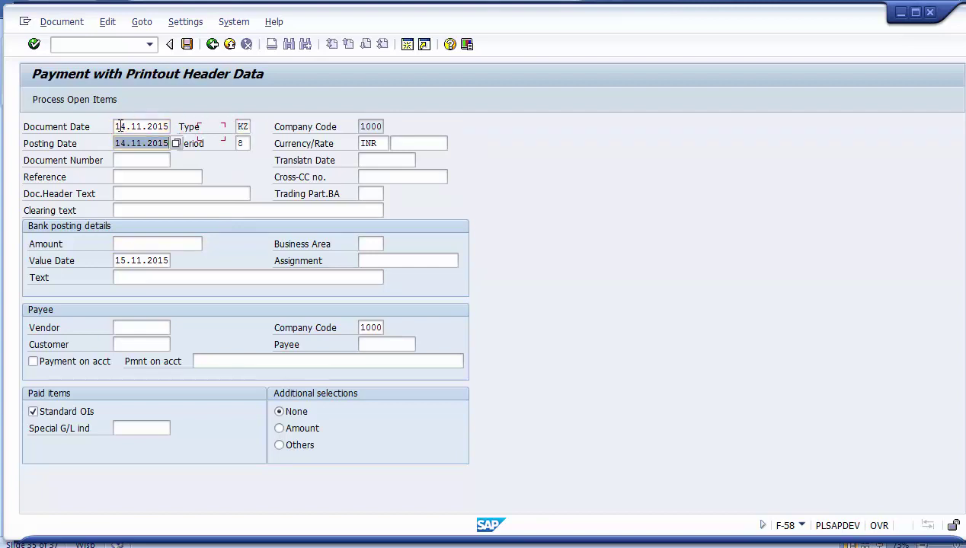
click(361, 126)
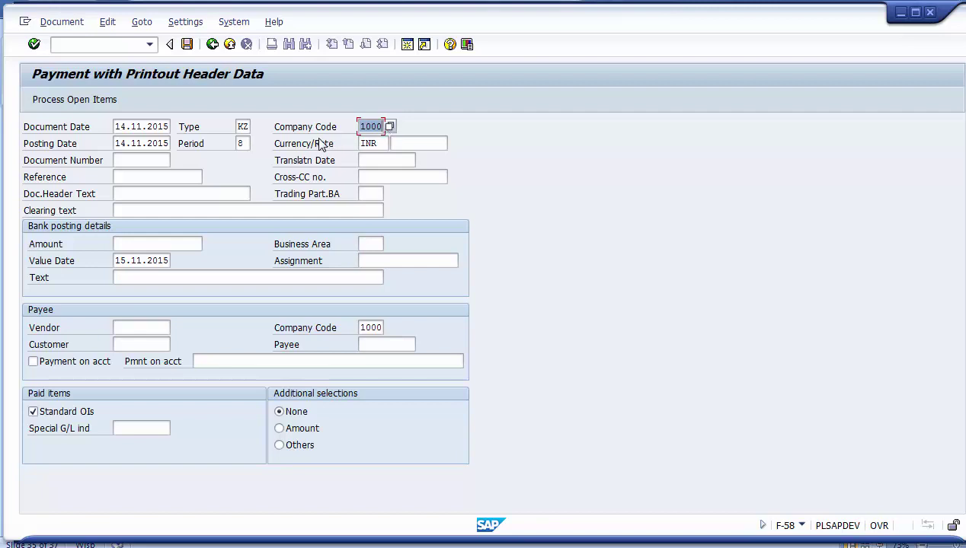
Fill in the payment header with the reference "Testing" and the document header text "Payment for 1001".
click(152, 176)
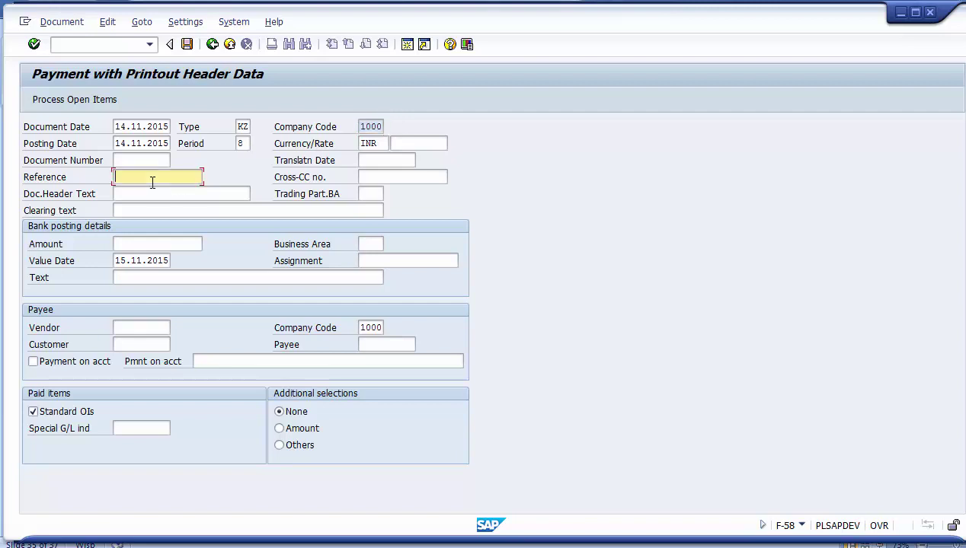
key(Down)
key(Return)
key(Tab)
key(Down)
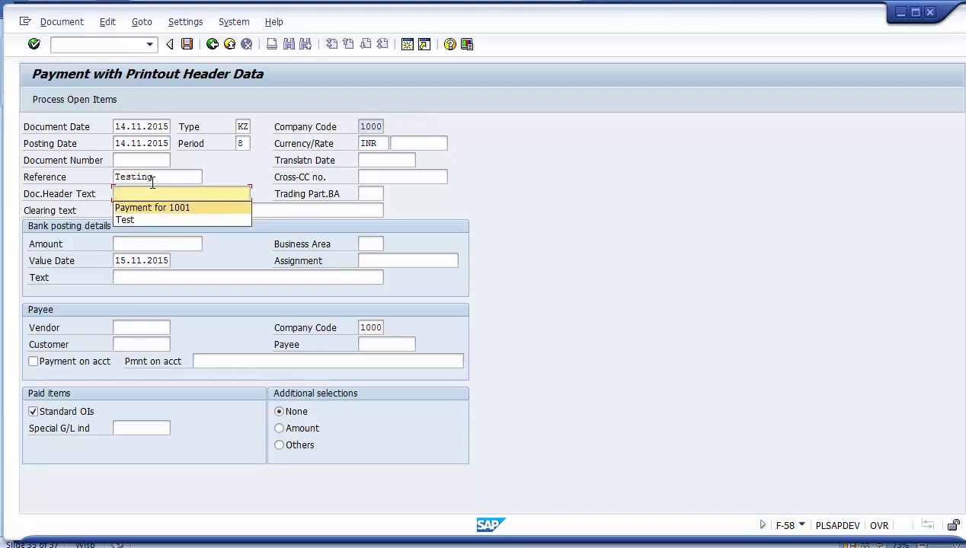
key(Return)
key(Tab)
key(Tab)
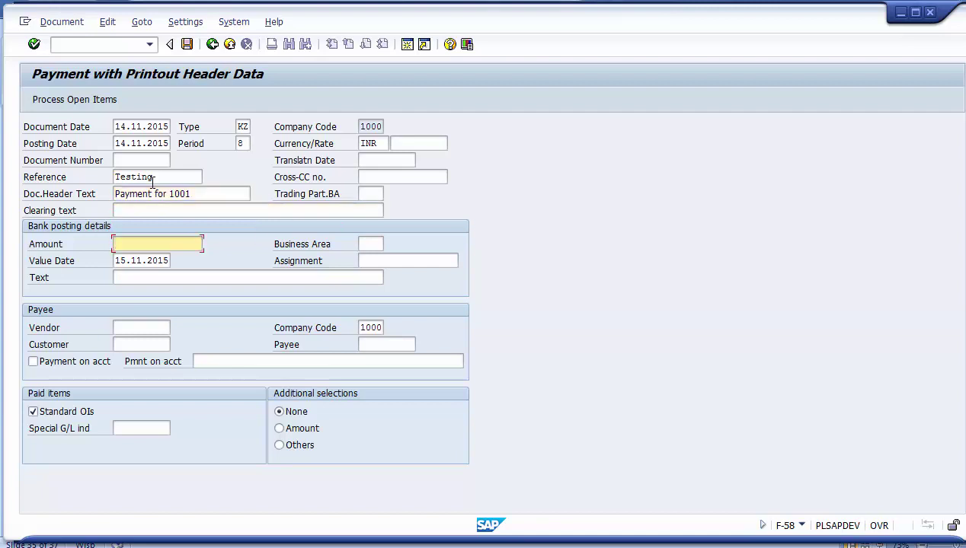
Complete the bank posting details with amount 1, value date 14.11.2015 and the text "Payment".
text(1)
key(Tab)
text(14)
key(Tab)
key(Down)
key(Return)
key(Tab)
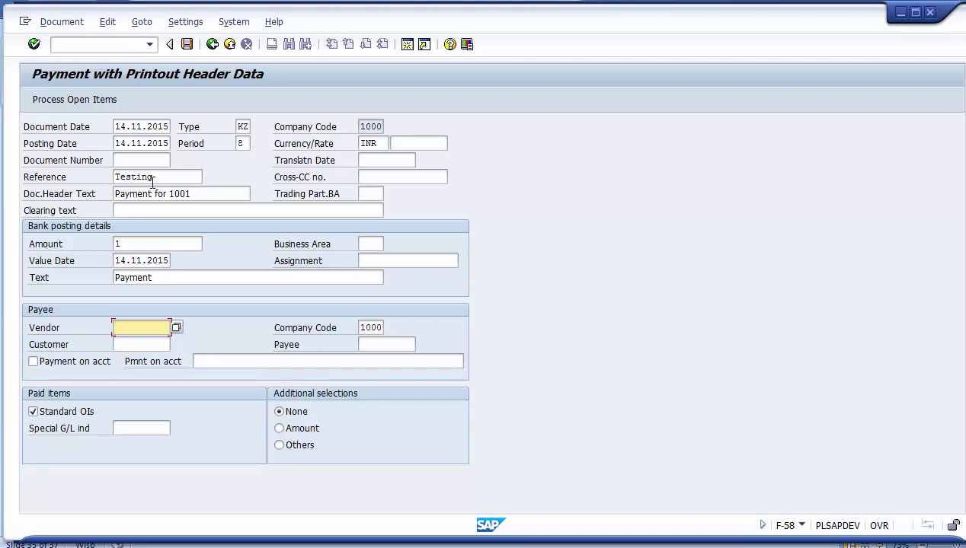
Enter the test vendor's number as payee with company code 1200.
text(5160)
key(Tab)
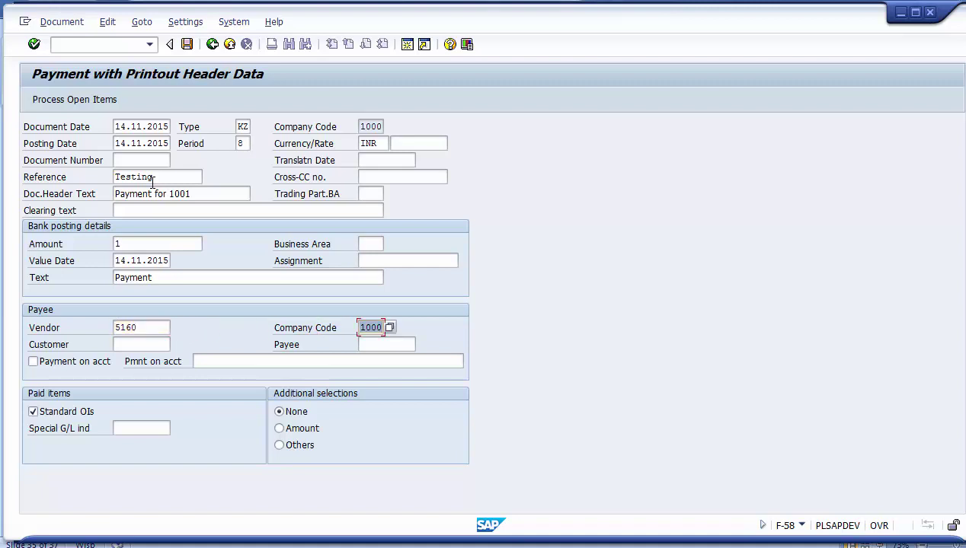
text(1200)
click(145, 327)
drag(144, 328, 111, 327)
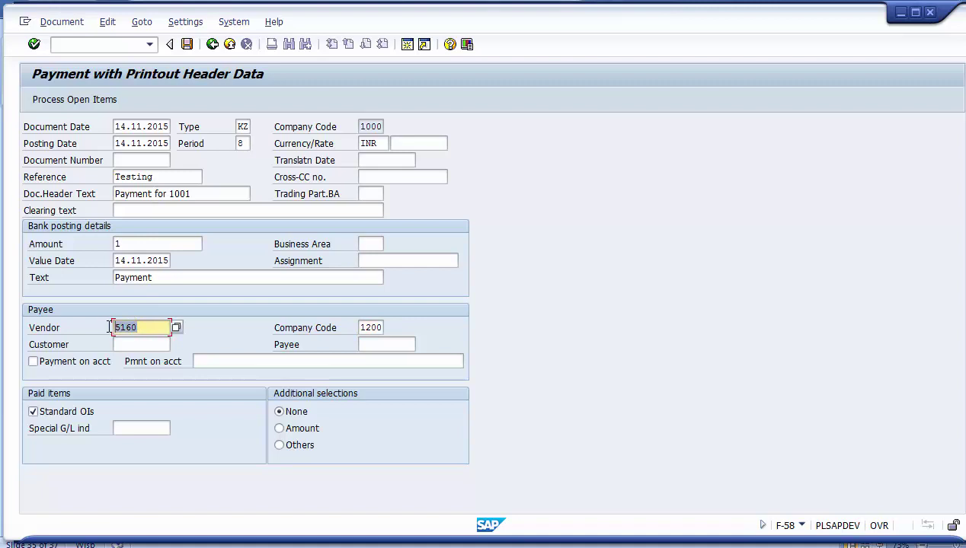
drag(358, 328, 388, 327)
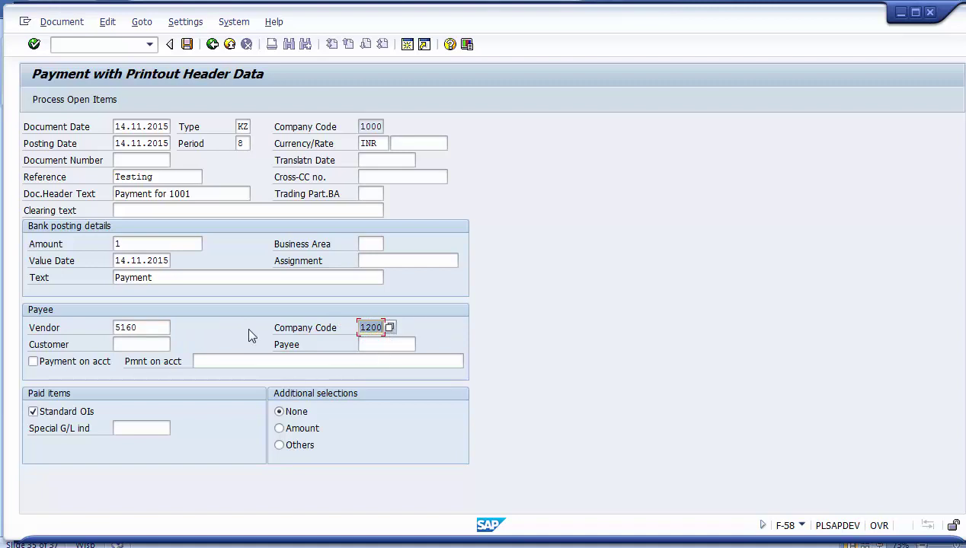
Process the vendor's open items, assign the invoice dated 10.10.2015 to the payment and check the assigned amount.
click(93, 103)
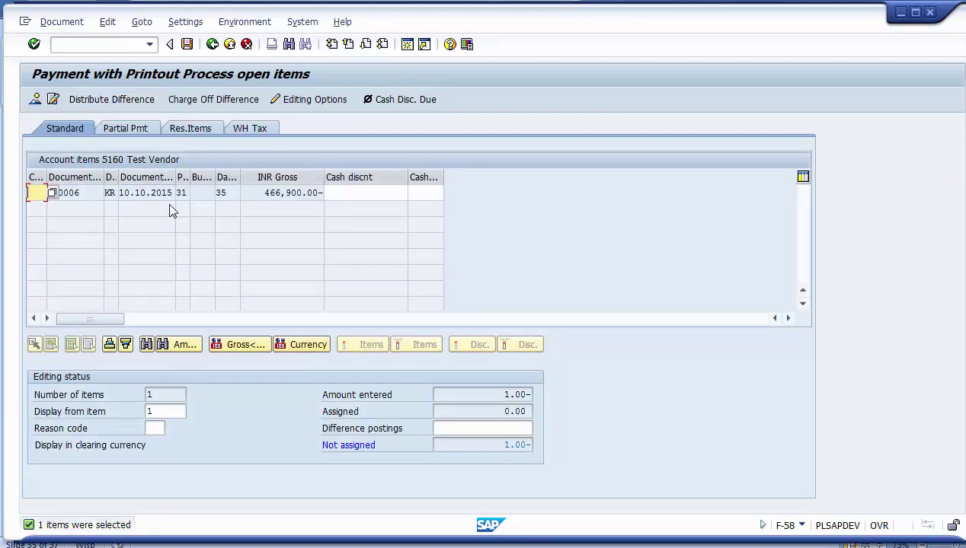
click(76, 195)
double_click(75, 195)
click(91, 196)
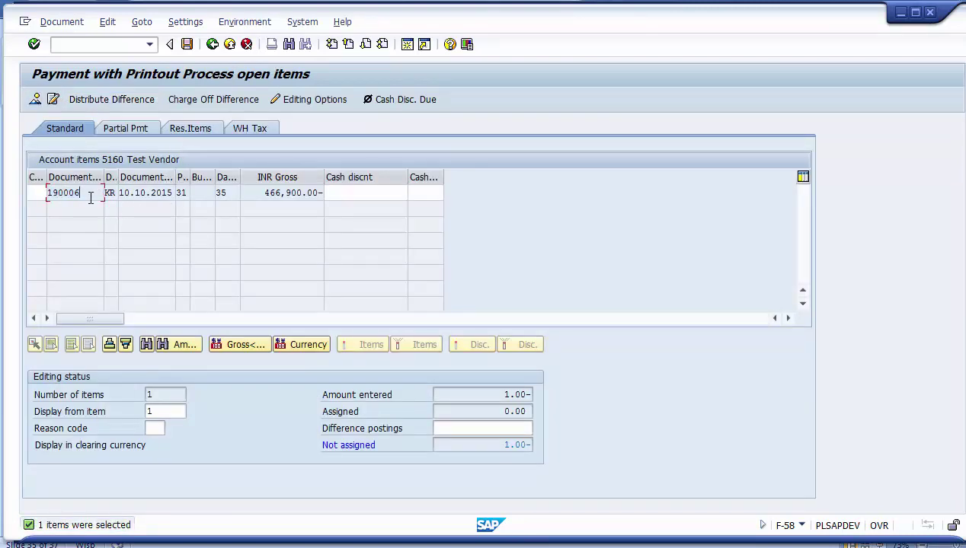
double_click(293, 195)
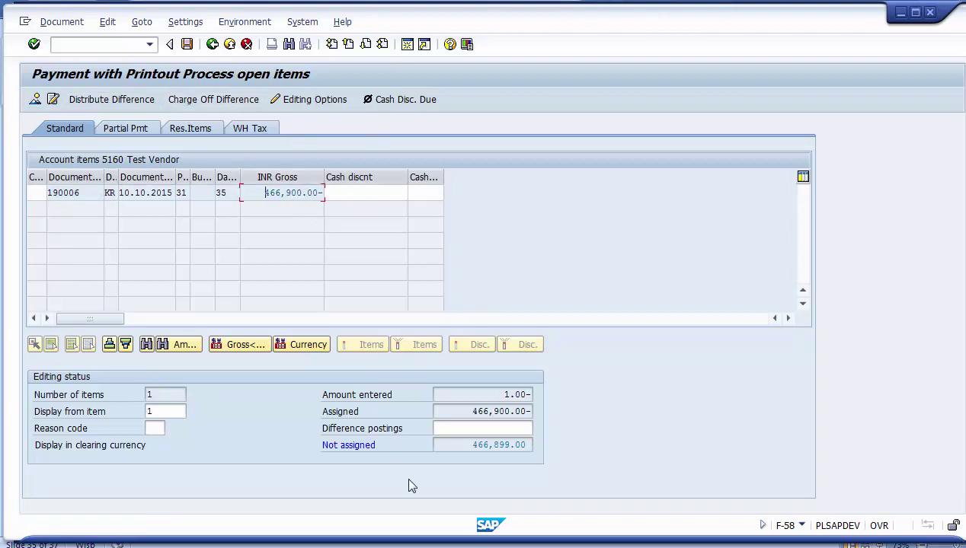
click(492, 412)
drag(472, 412, 538, 411)
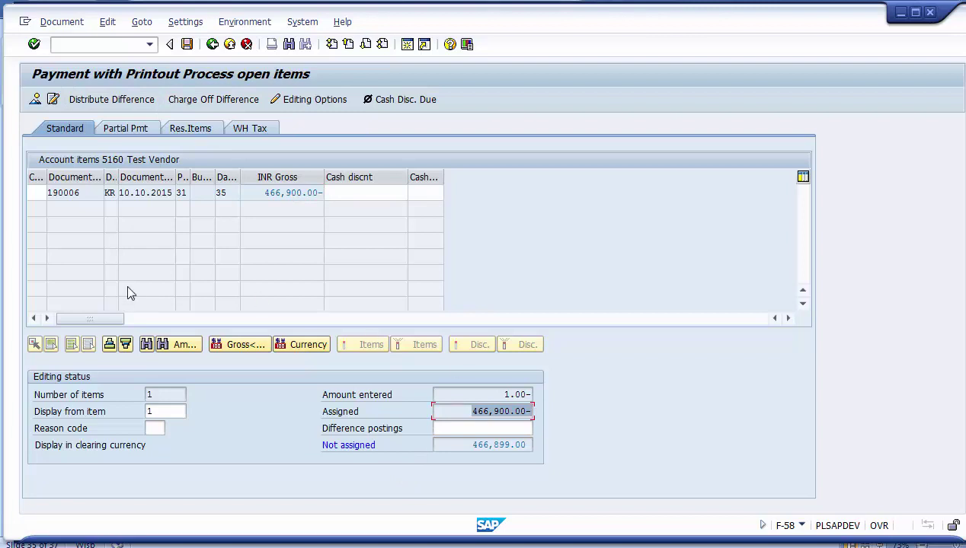
Set the amount of the bank line item to * and reprocess the open items, comparing entered, assigned and unassigned amounts.
click(35, 100)
double_click(186, 245)
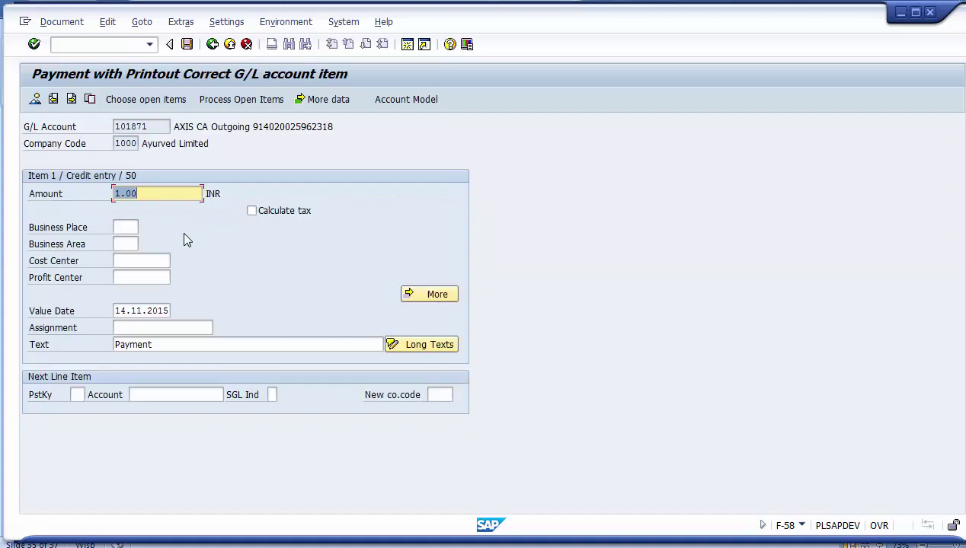
text(*)
click(224, 102)
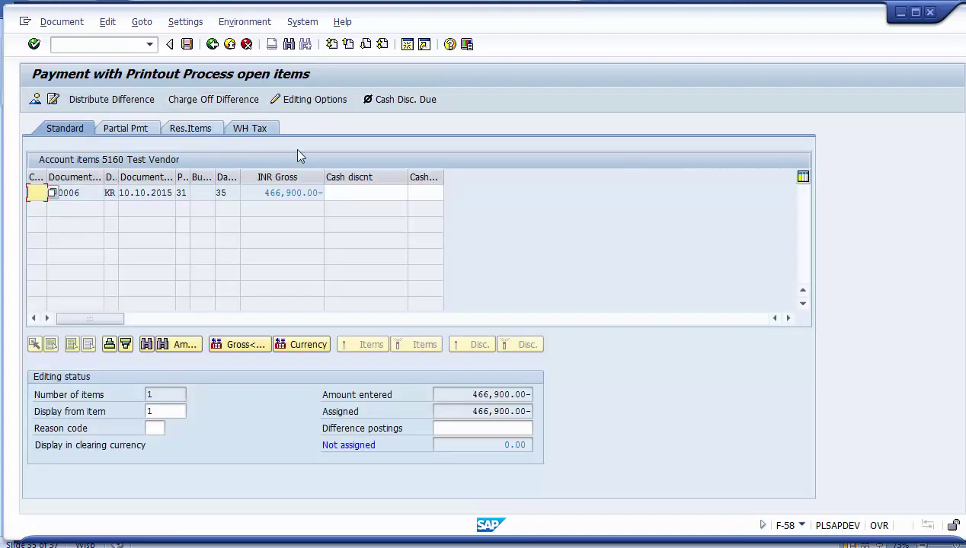
drag(465, 394, 532, 394)
drag(470, 409, 556, 397)
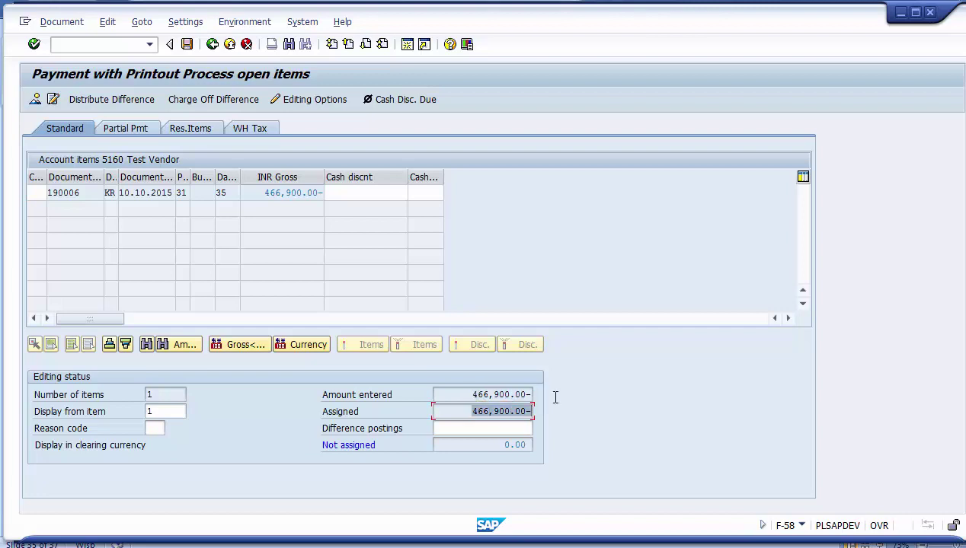
drag(495, 439, 528, 442)
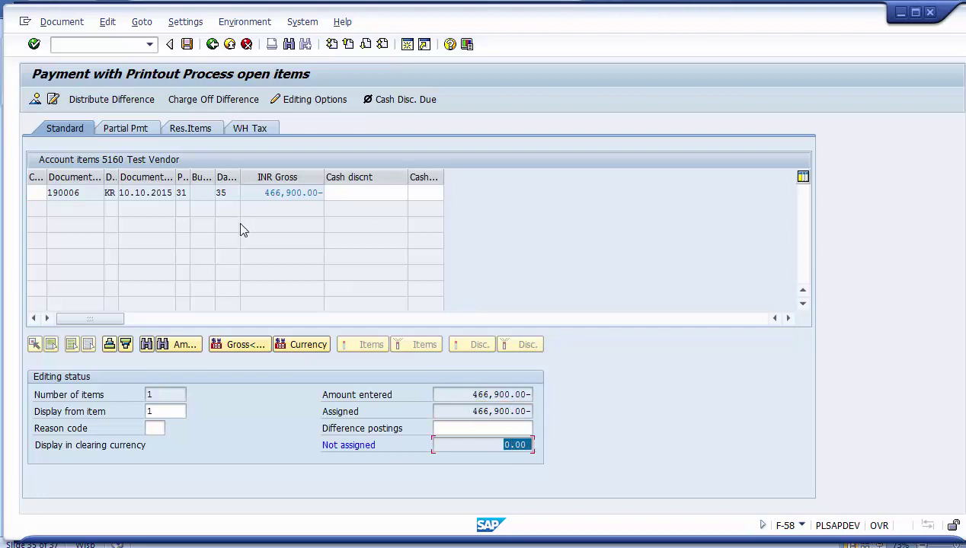
Simulate the payment and enter the text "Payment" in the inter-company clearing item of company code 1000.
click(73, 27)
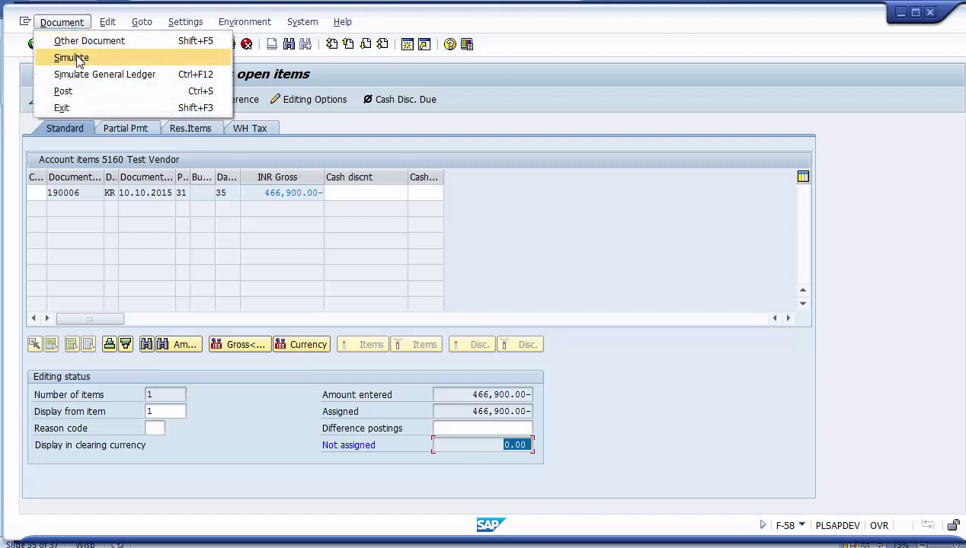
click(73, 57)
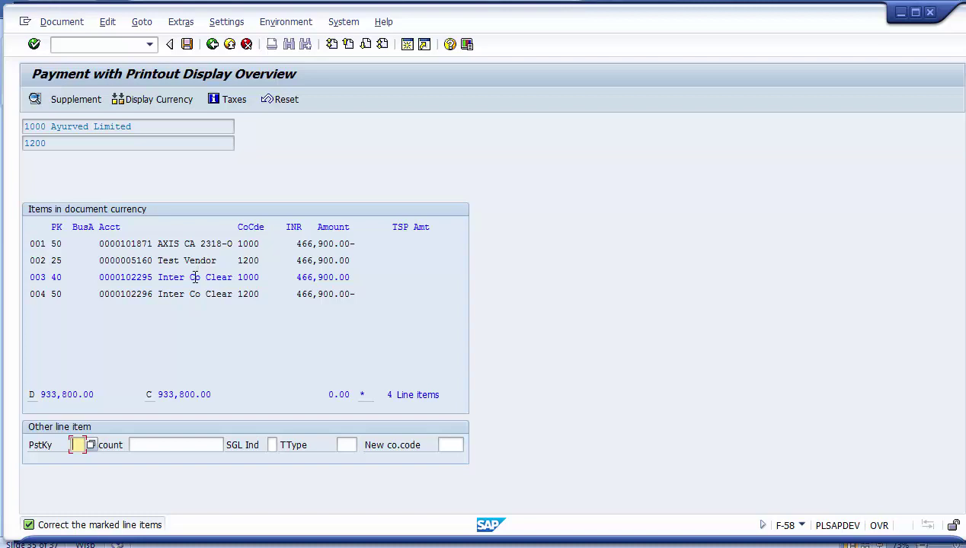
double_click(195, 277)
click(158, 360)
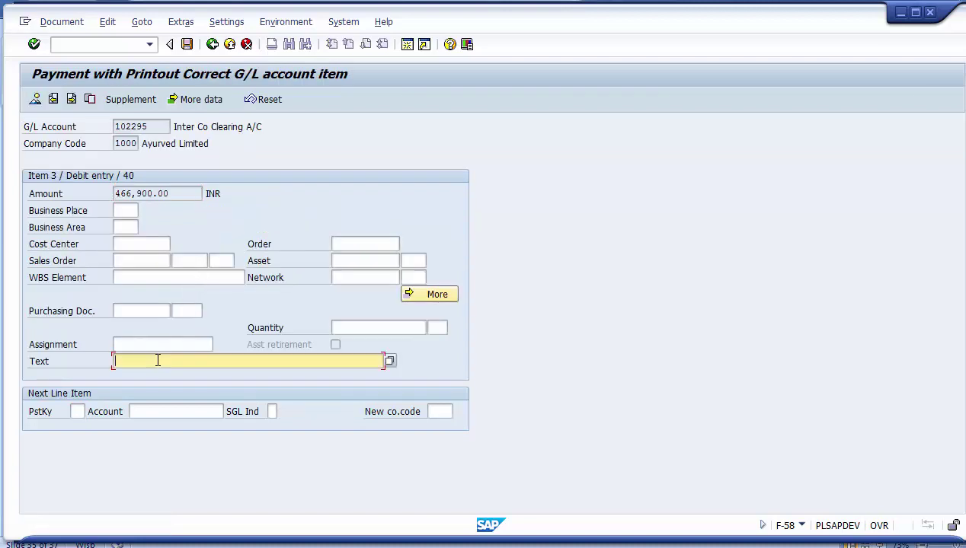
key(Down)
key(Return)
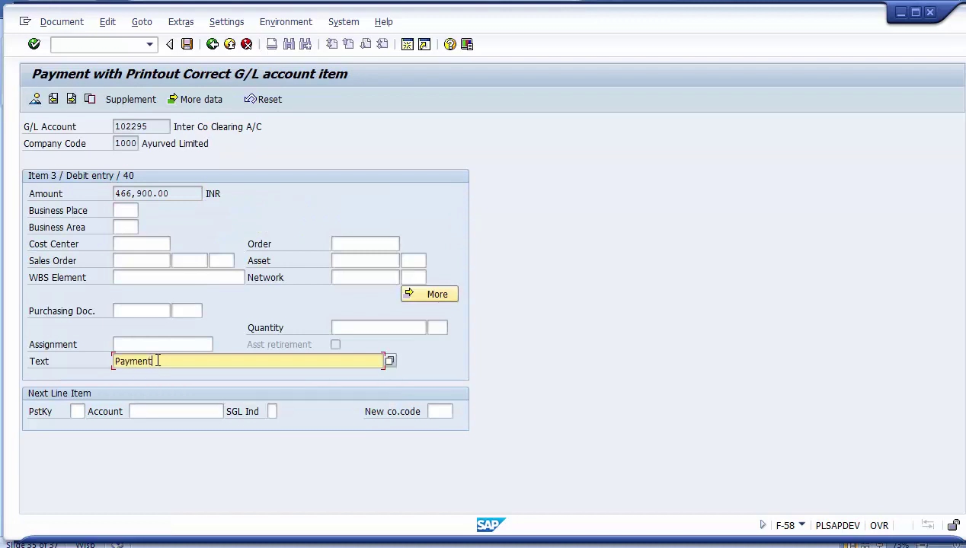
Enter the text "Payment" in the inter-company clearing item of company code 1200 and return to the document overview.
click(72, 99)
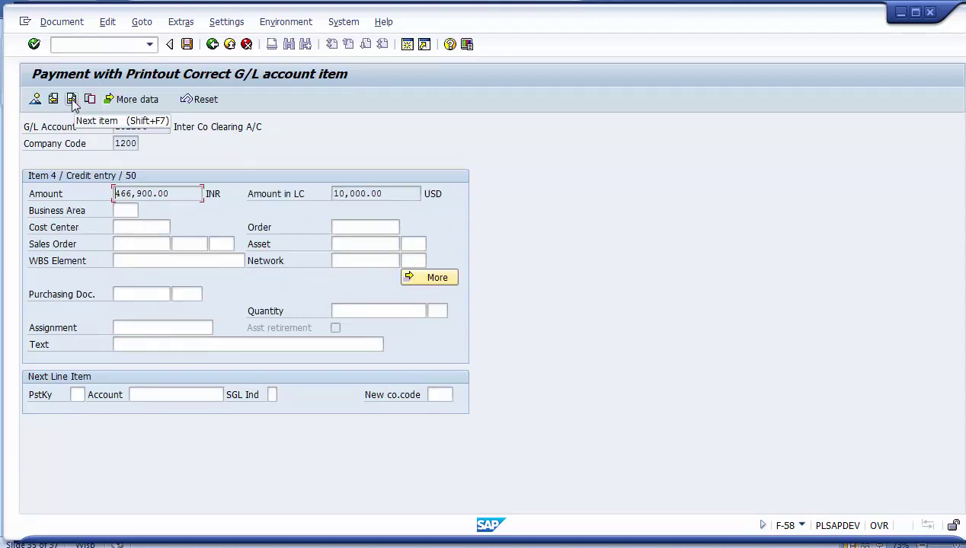
click(133, 344)
key(Down)
key(Return)
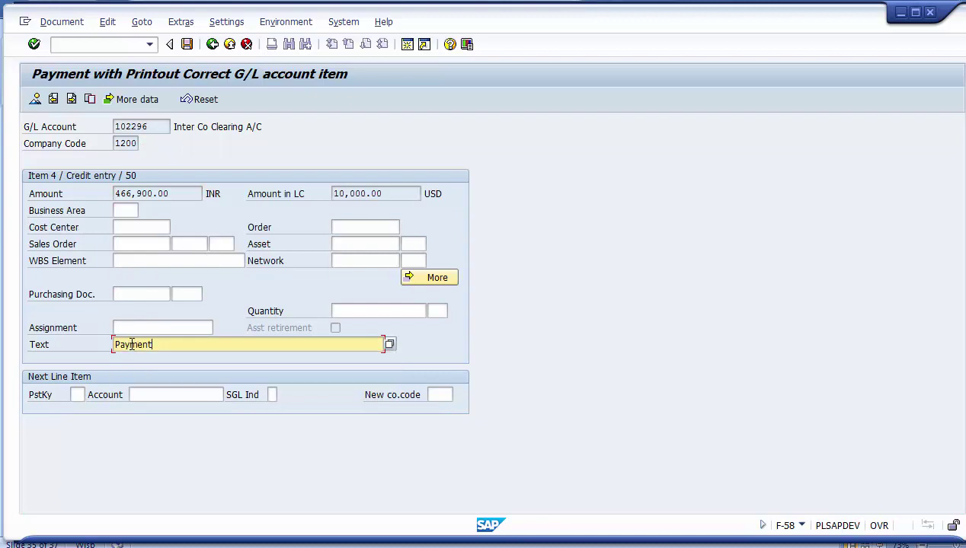
click(212, 44)
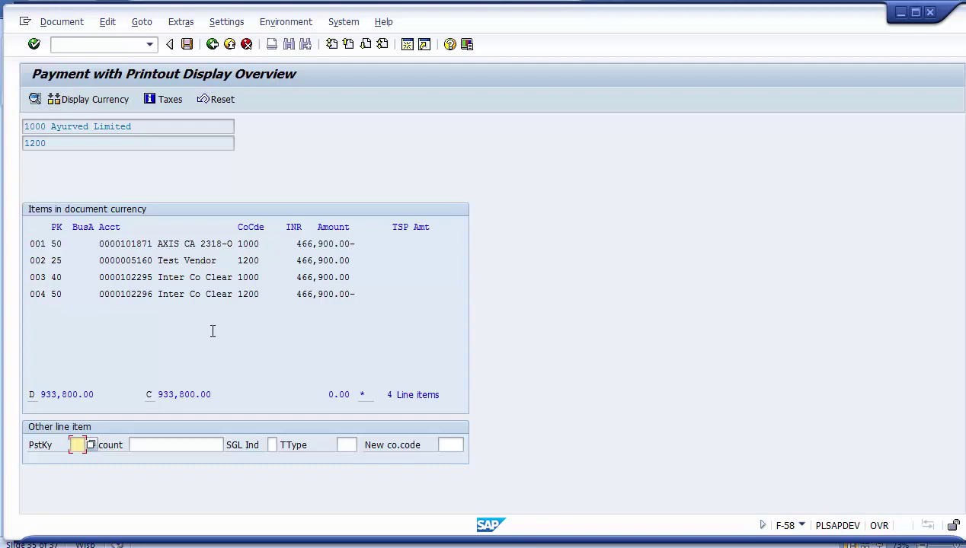
Post the payment and review the document numbers posted in company codes 1000 and 1200.
click(187, 45)
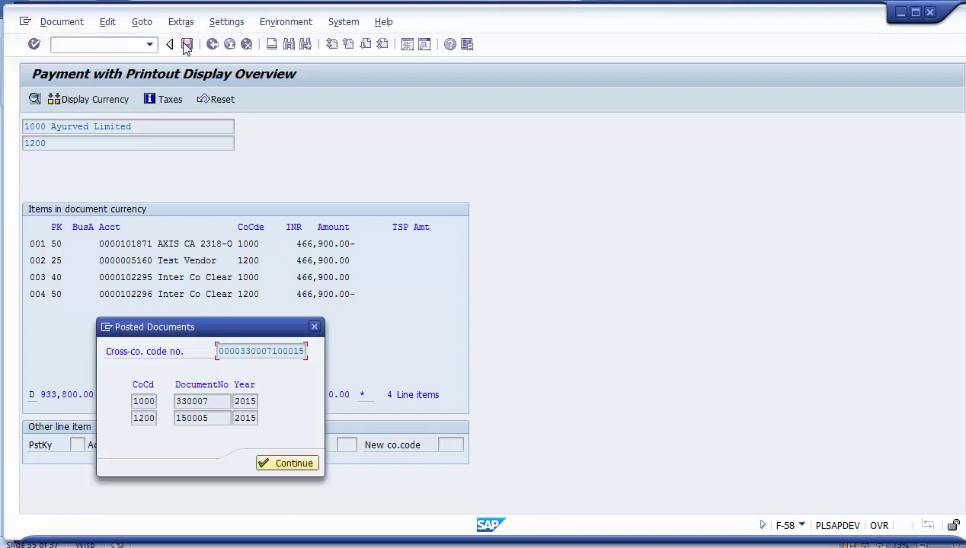
drag(169, 333, 194, 133)
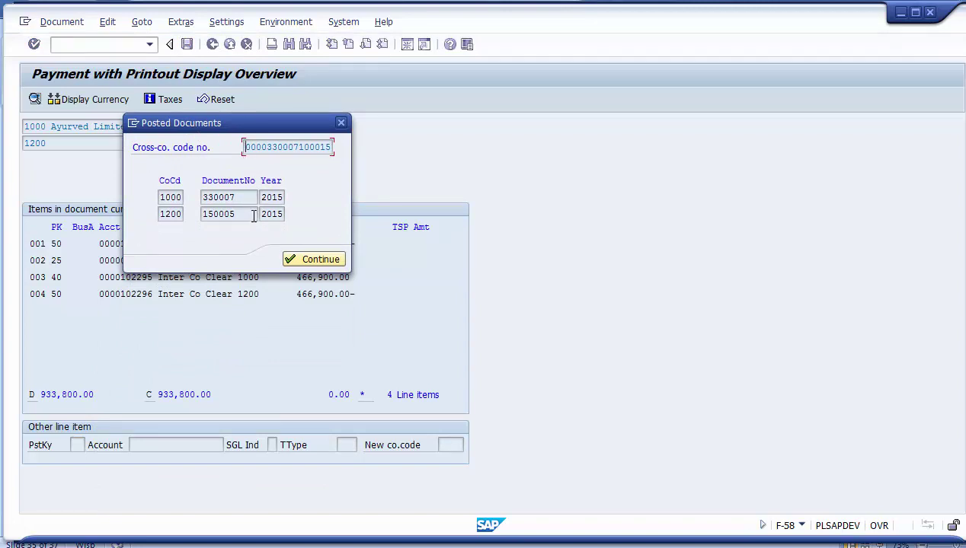
drag(212, 196, 199, 197)
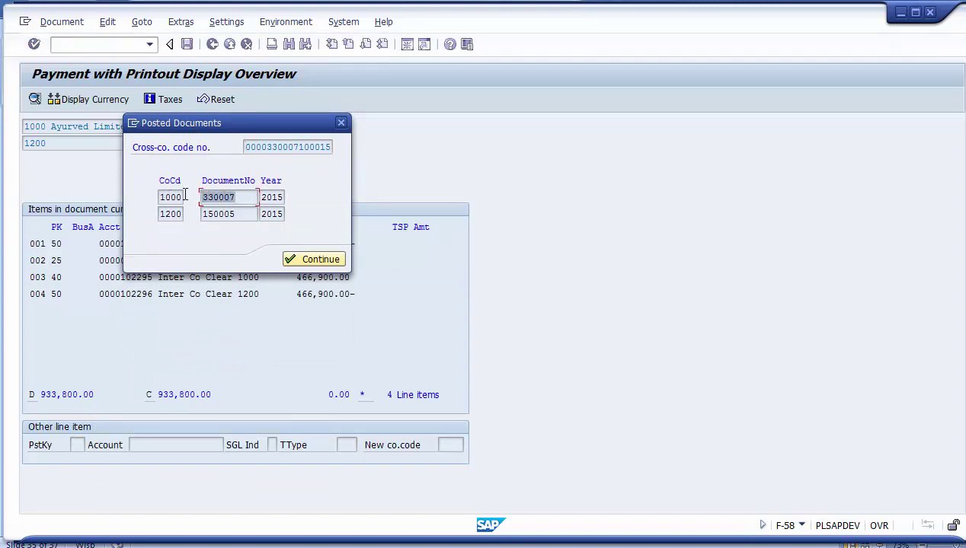
click(241, 198)
click(244, 214)
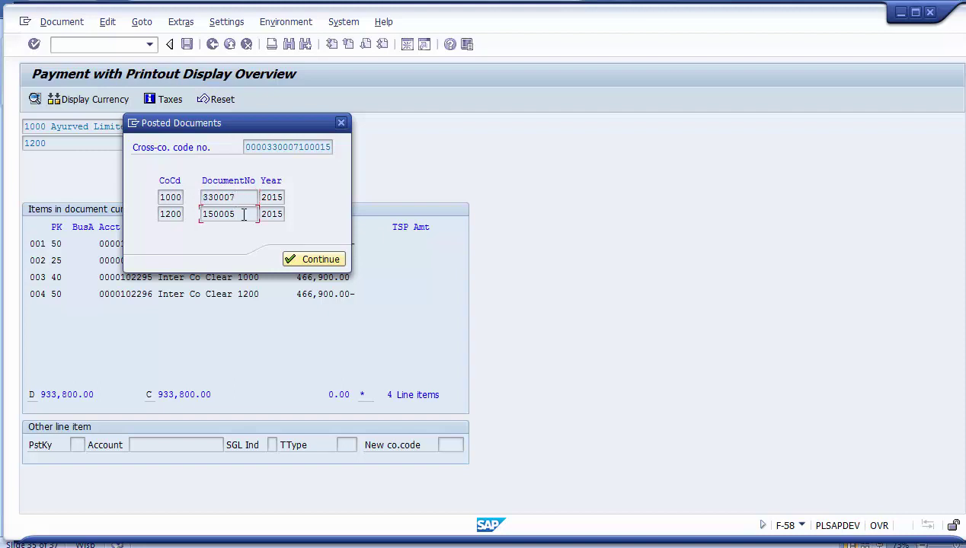
drag(244, 214, 196, 213)
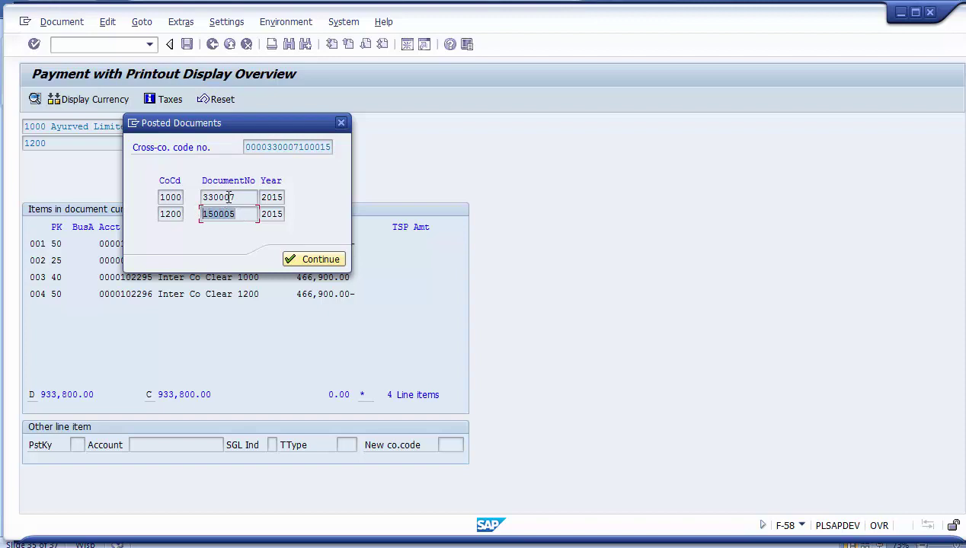
Copy the cross-company code number of the posted documents and continue to the overview of generated payment lists.
click(245, 147)
drag(245, 148, 361, 153)
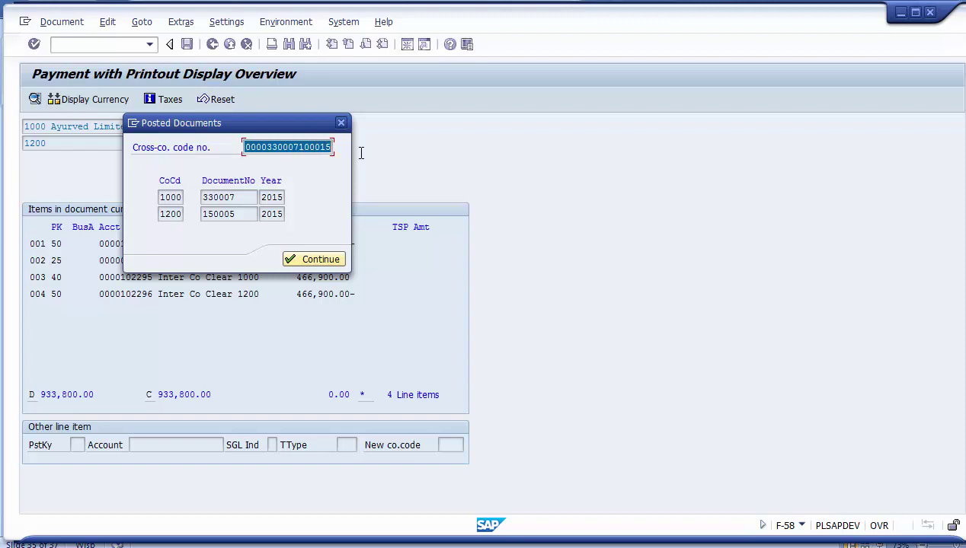
key(ctrl+c)
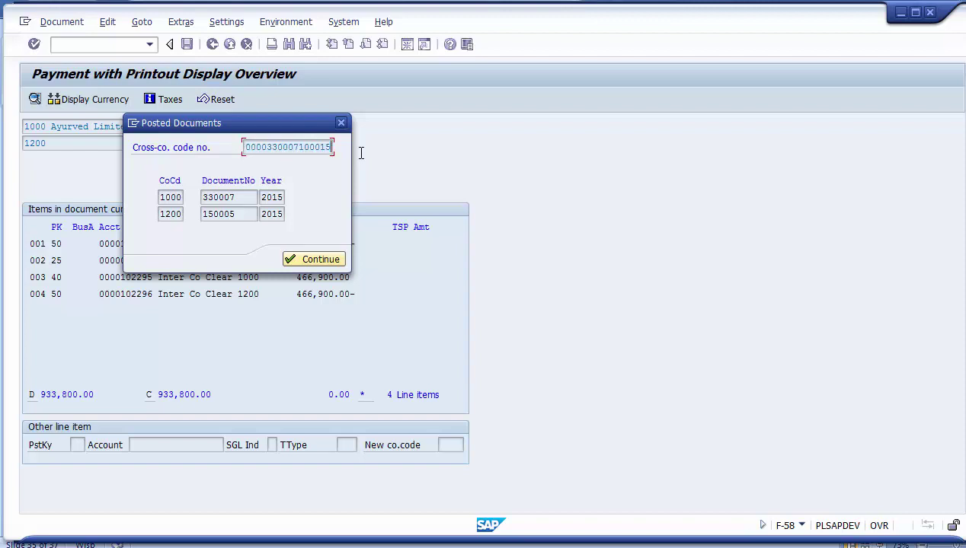
click(318, 260)
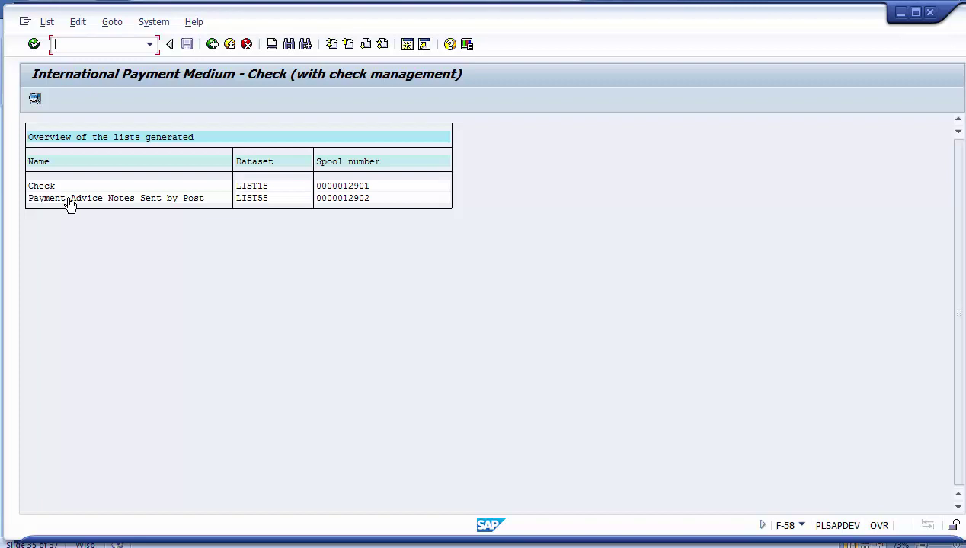
Leave the payment with printout and start transaction FBU8 for reversing cross-company code transactions.
click(205, 48)
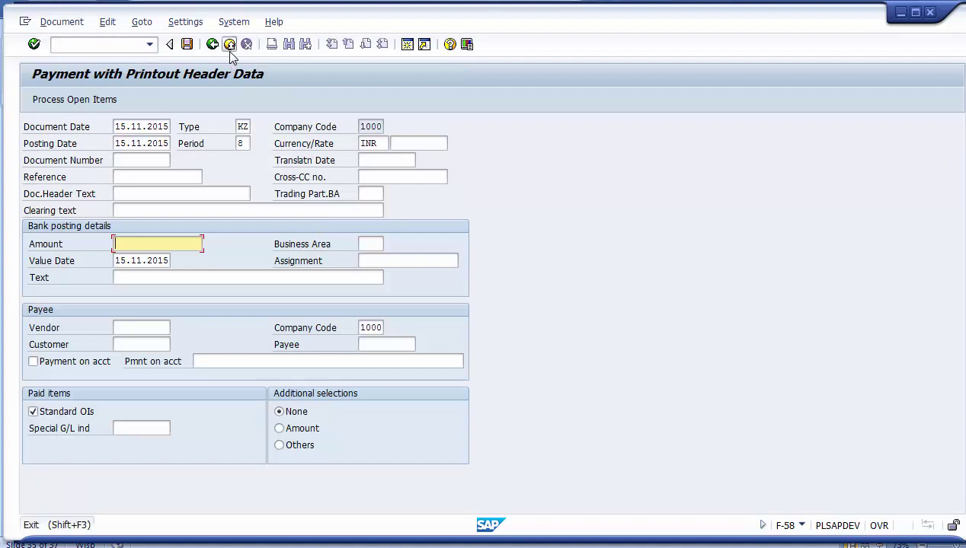
click(229, 45)
click(232, 321)
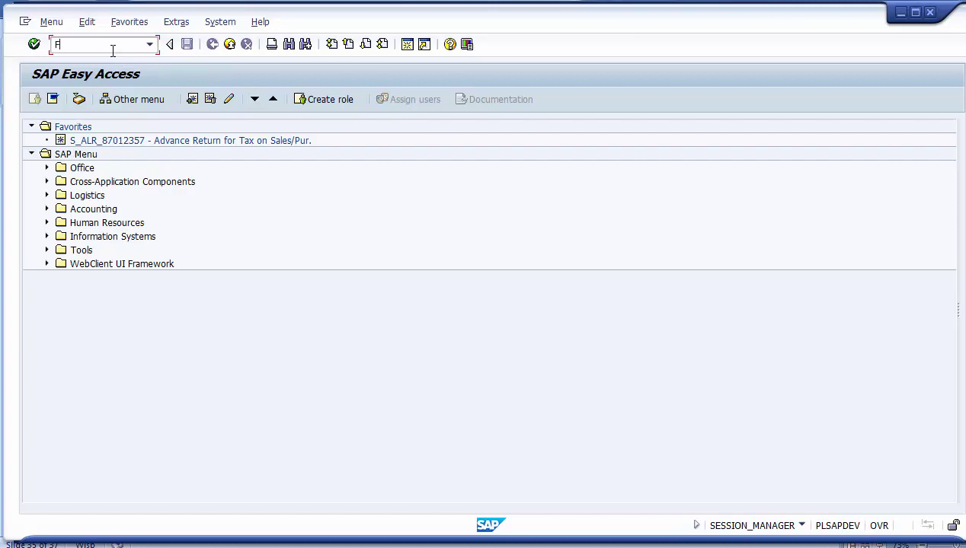
text(BU8)
key(Return)
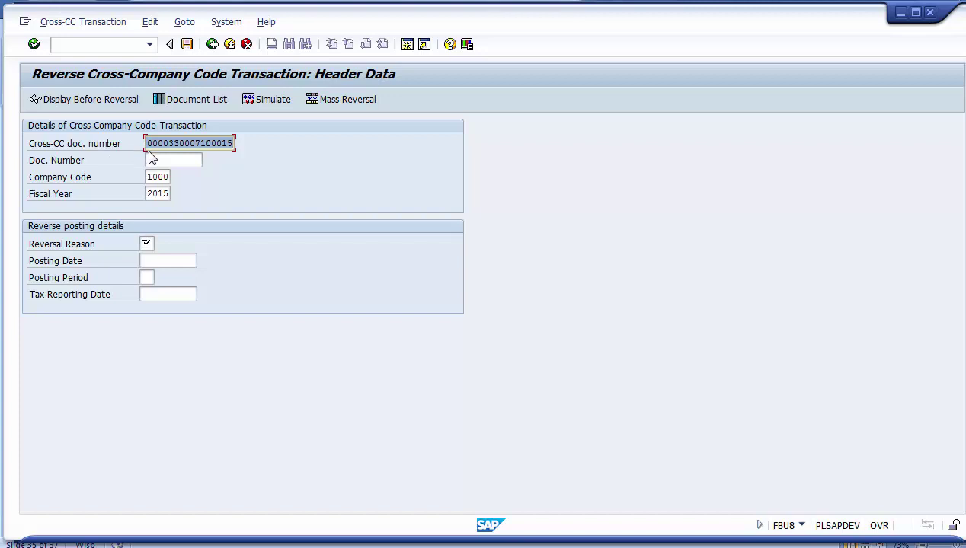
Examine how the cross-company document number is composed of document number, company code and fiscal year.
drag(147, 143, 233, 143)
drag(168, 143, 201, 144)
click(200, 145)
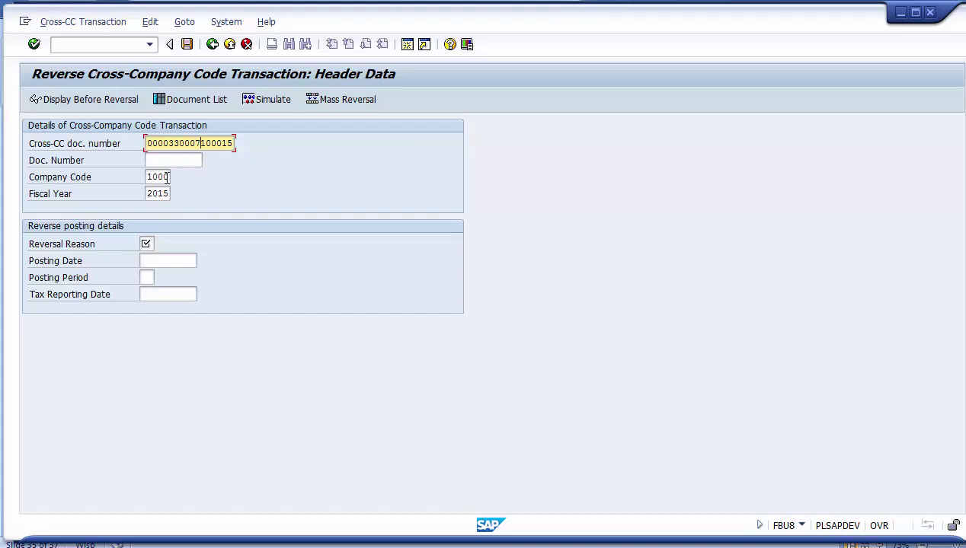
drag(148, 176, 175, 176)
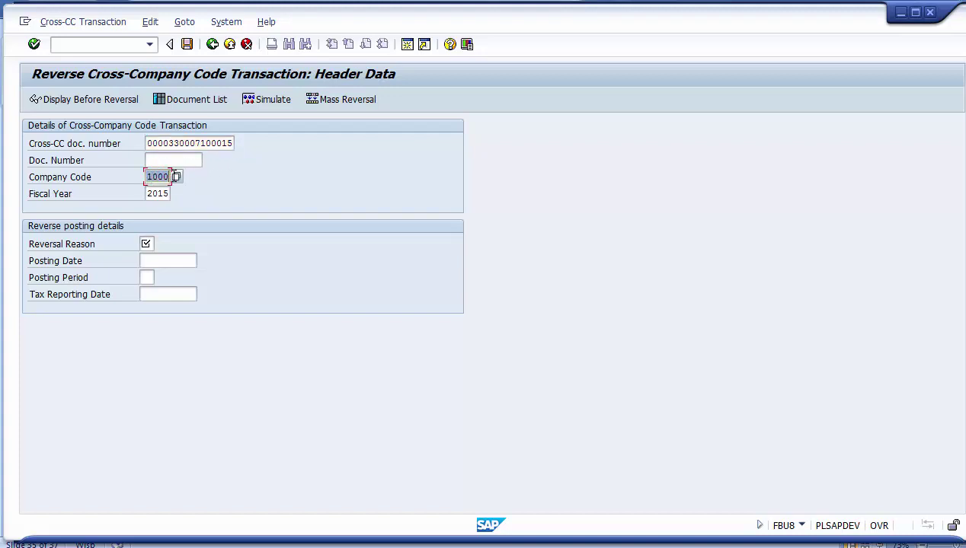
click(147, 177)
drag(202, 145, 221, 144)
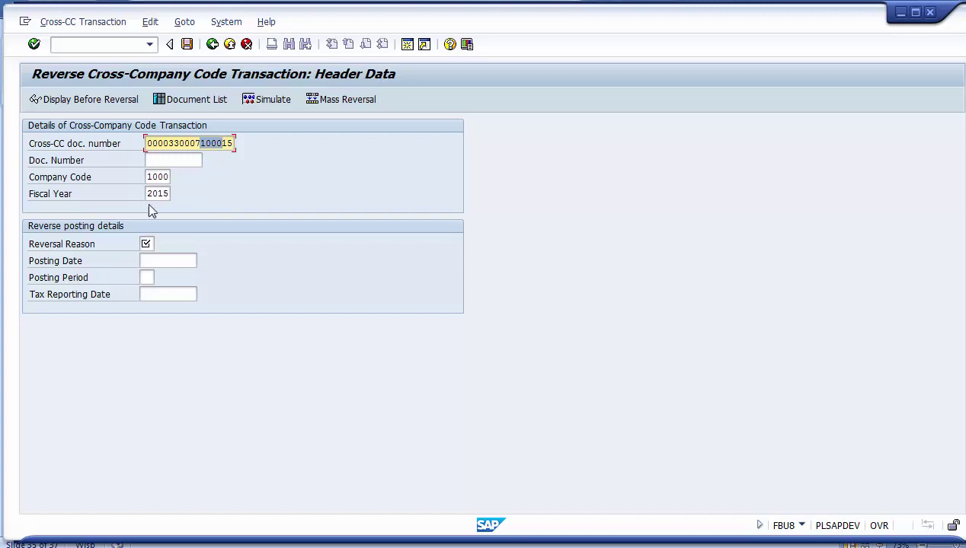
drag(146, 194, 177, 195)
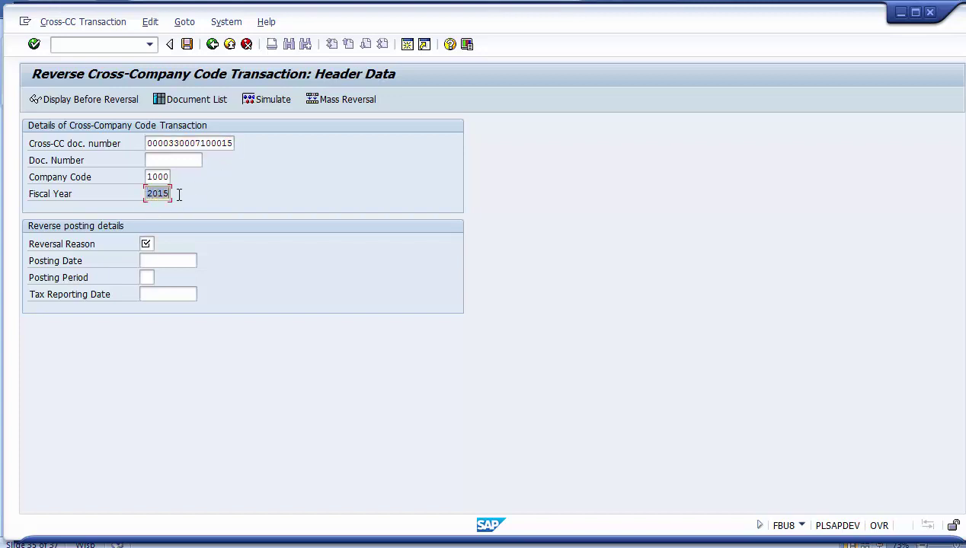
Set the reversal reason to 01, Reversal in current period.
click(147, 243)
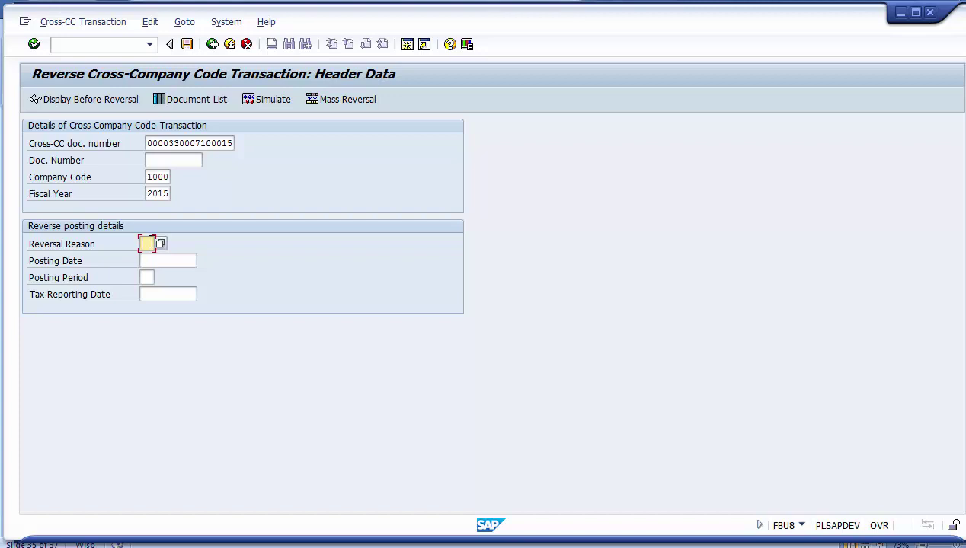
text(01)
key(Return)
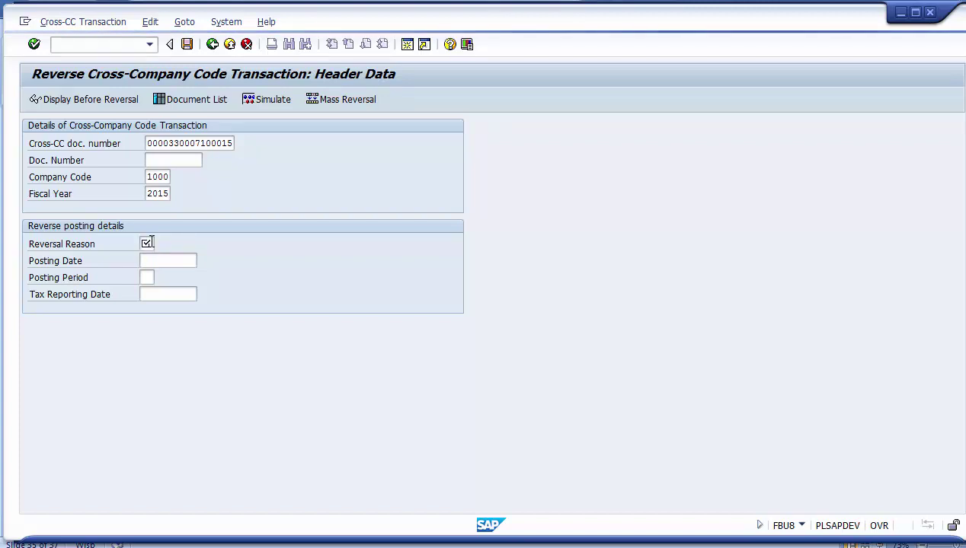
click(147, 243)
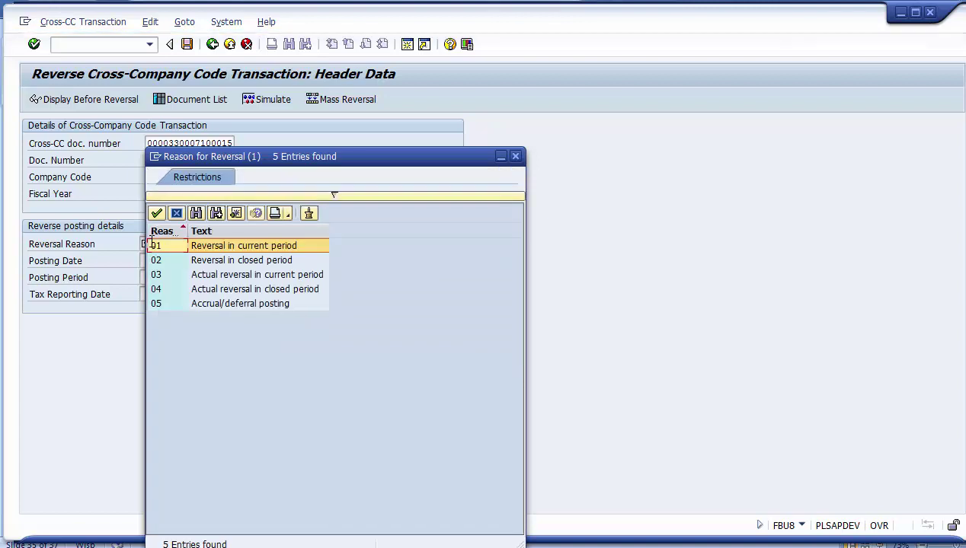
double_click(207, 246)
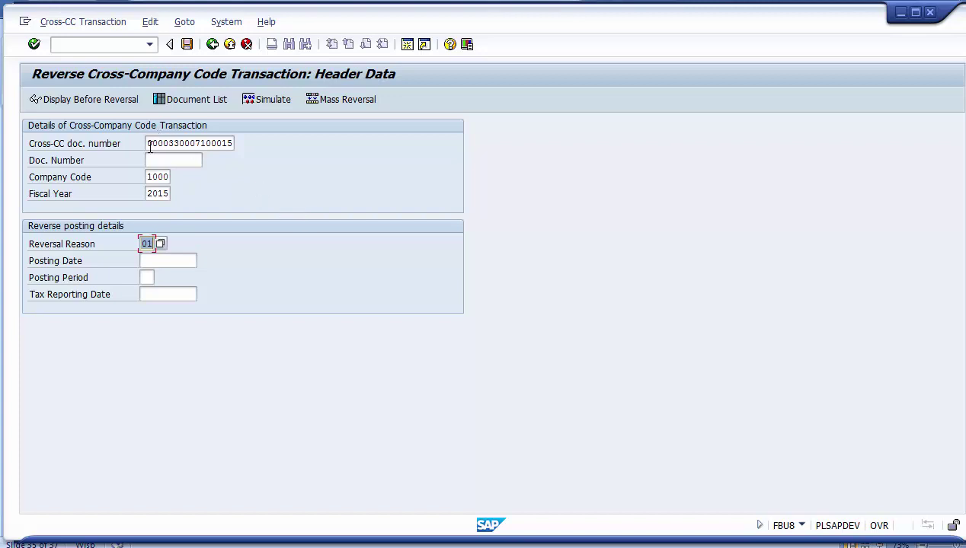
Display the cross-company transaction's line items before reversal and return to the reversal header data.
drag(149, 145, 249, 149)
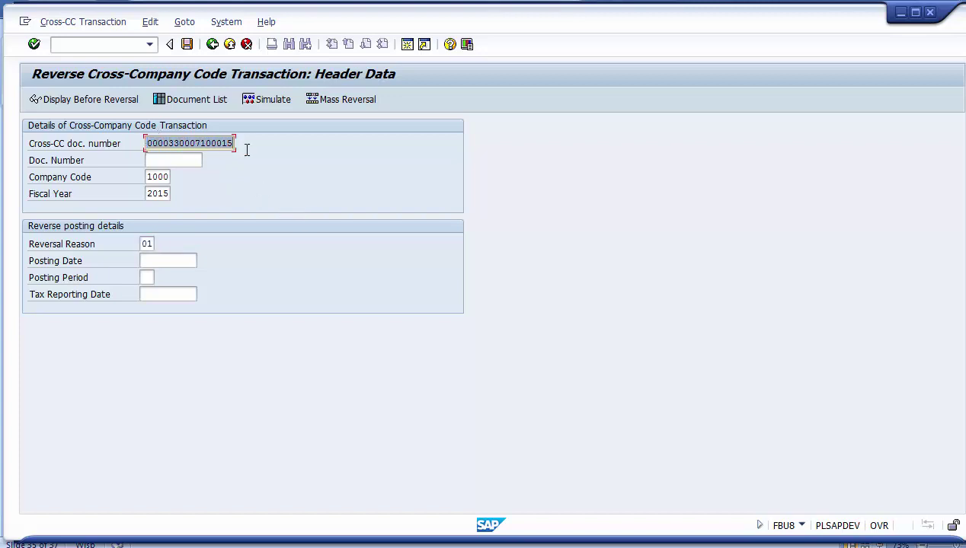
click(82, 103)
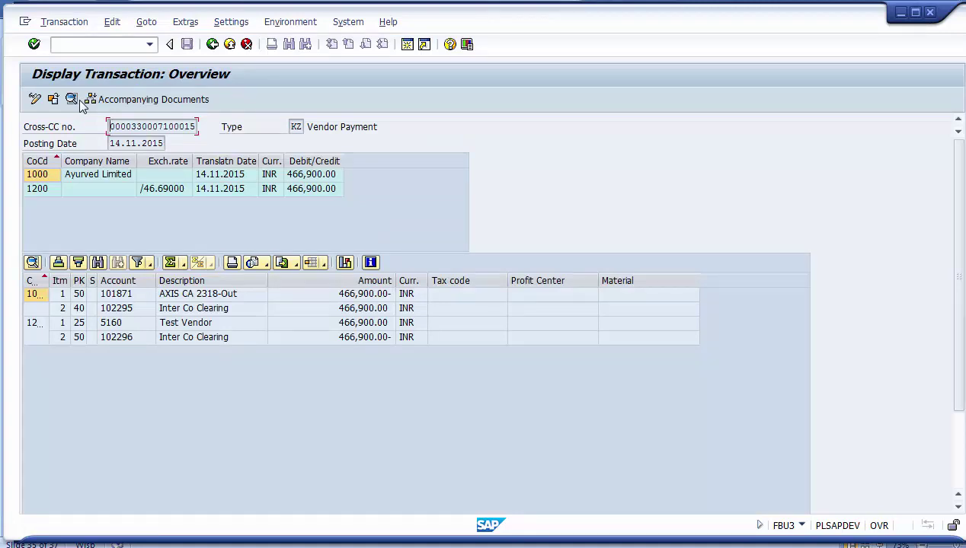
click(213, 44)
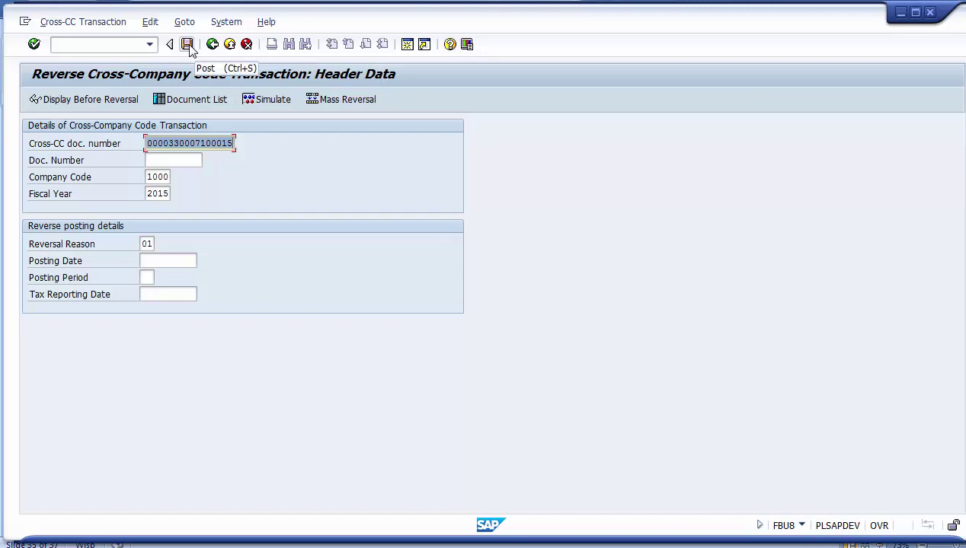
Try to post the cross-company reversal, check the accompanying documents and leave the reversal transaction.
click(67, 23)
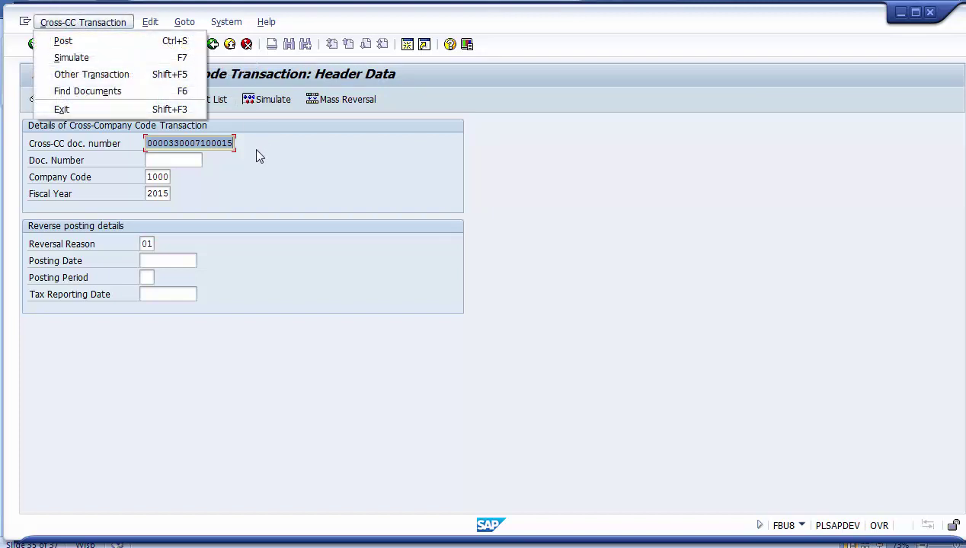
key(Escape)
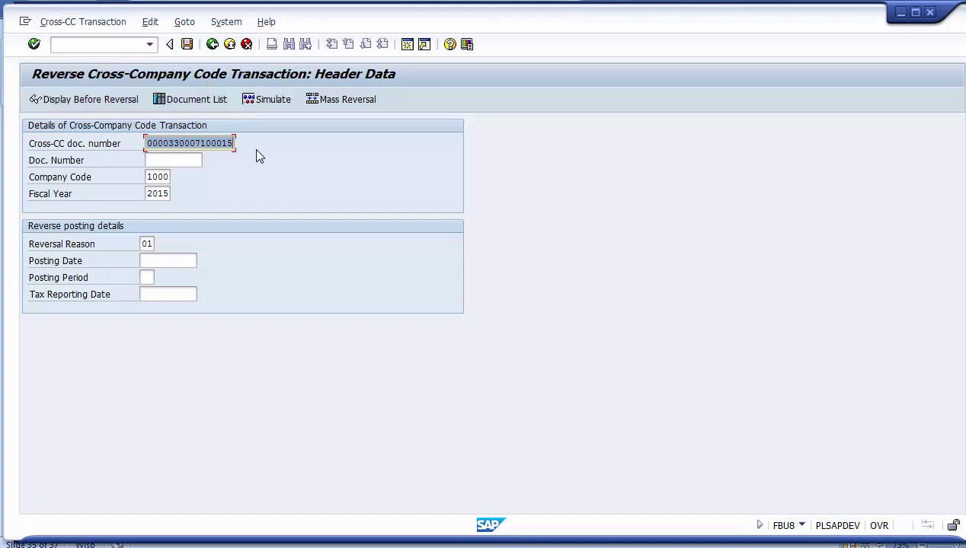
click(187, 45)
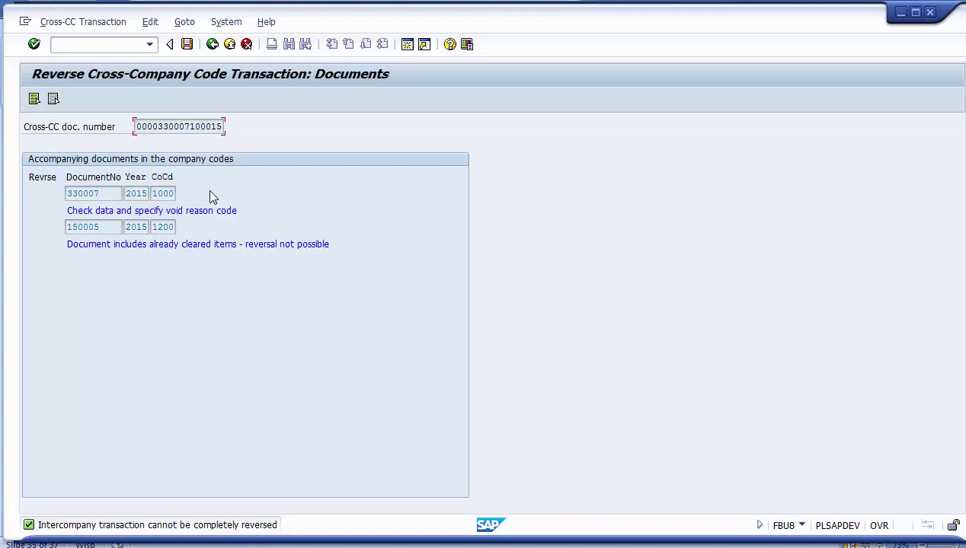
click(213, 45)
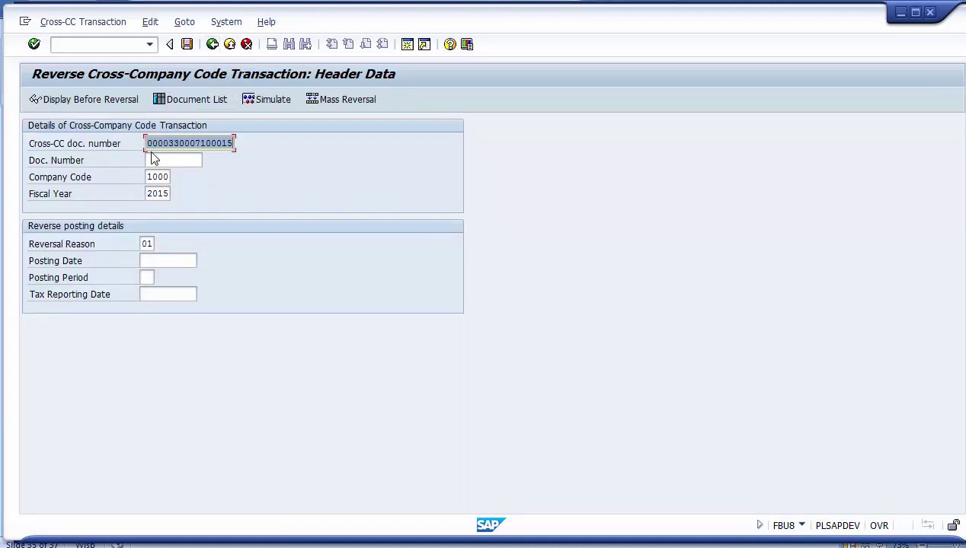
drag(147, 145, 238, 146)
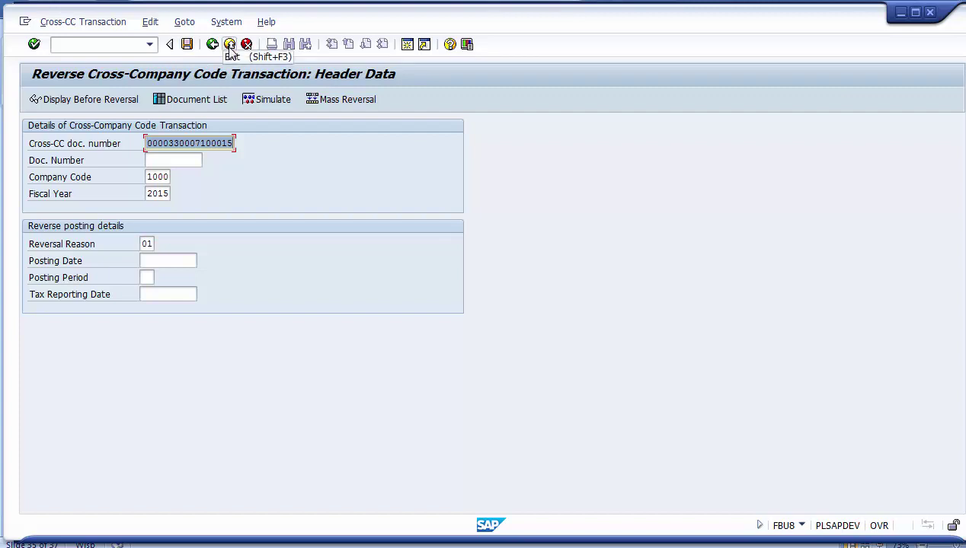
drag(149, 143, 246, 129)
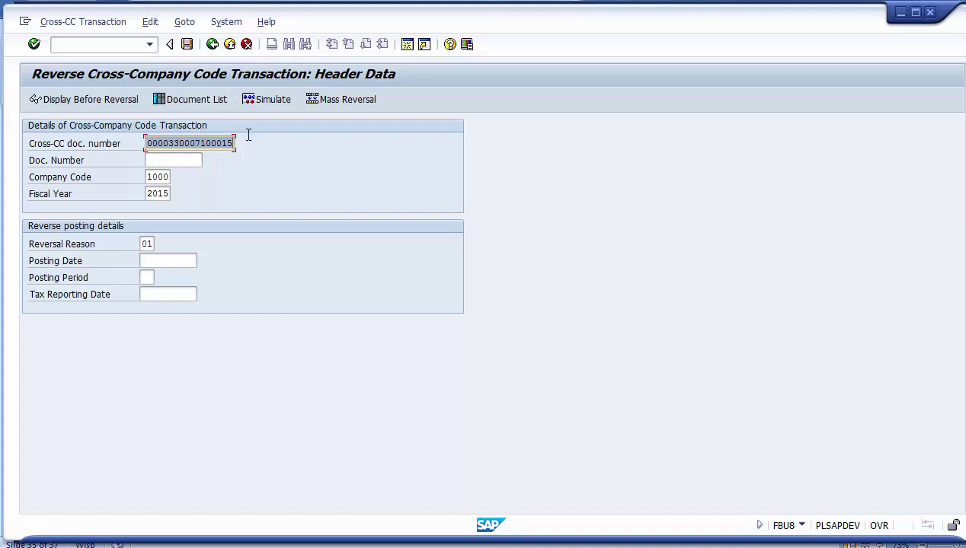
click(229, 44)
Switch to the PowerPoint unit testing slide, check the line item display transactions FBL1N and FBL3N, and return to SAP.
click(356, 538)
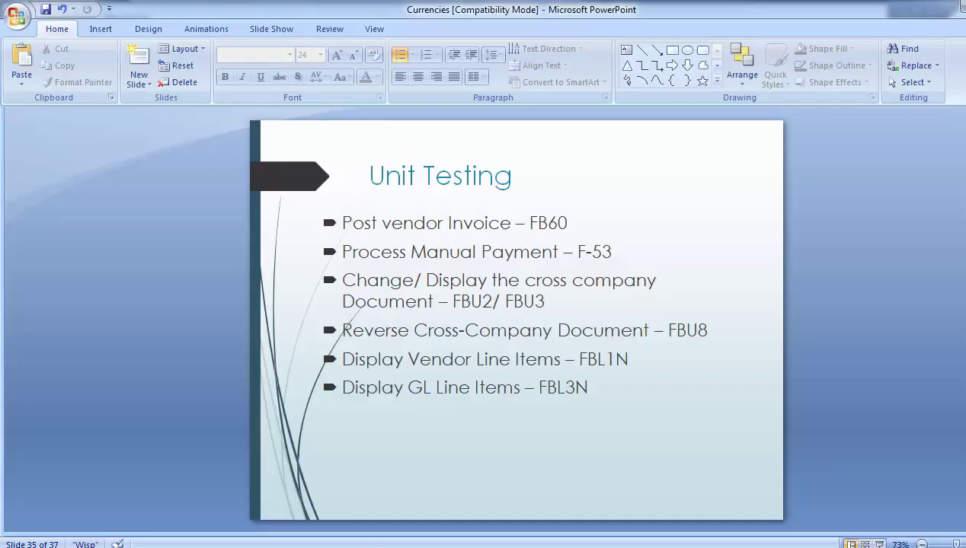
click(663, 333)
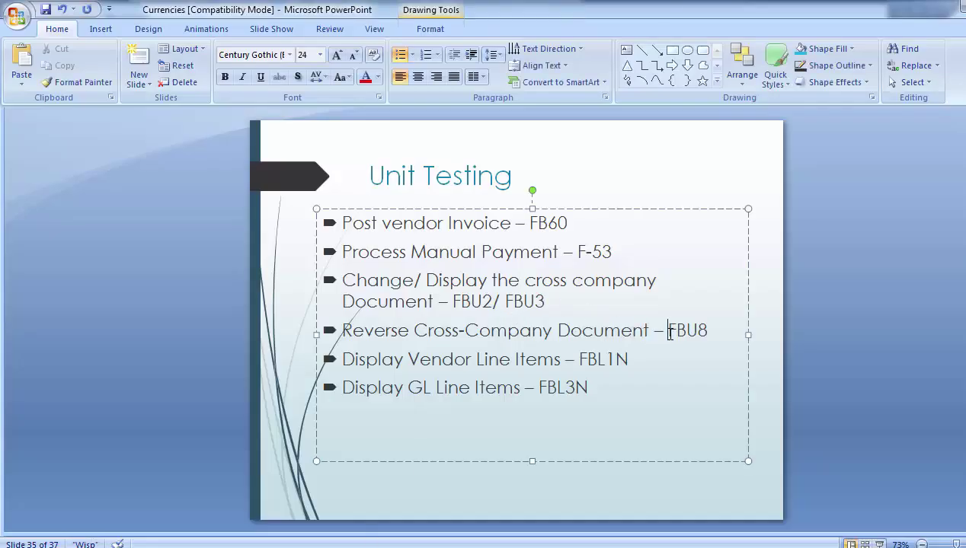
drag(579, 360, 627, 361)
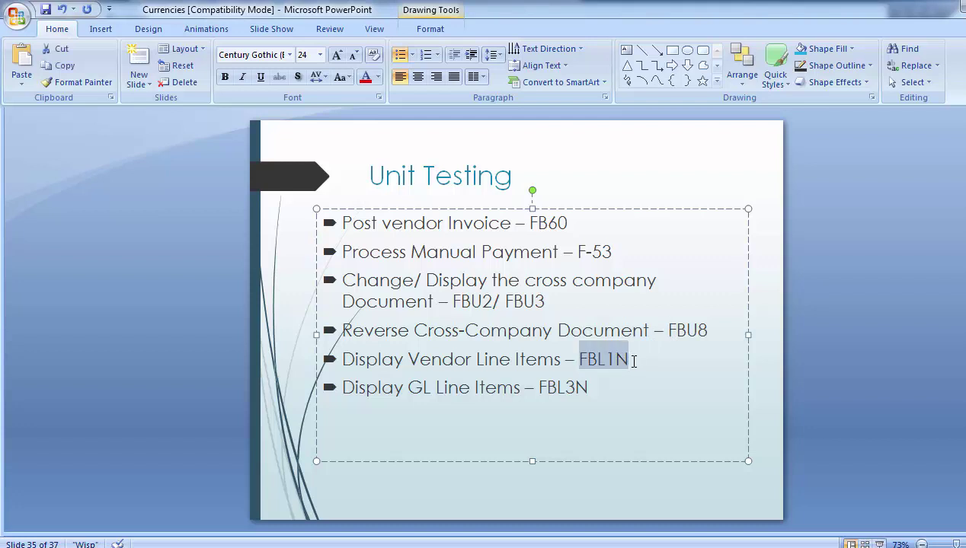
drag(539, 388, 592, 389)
click(213, 369)
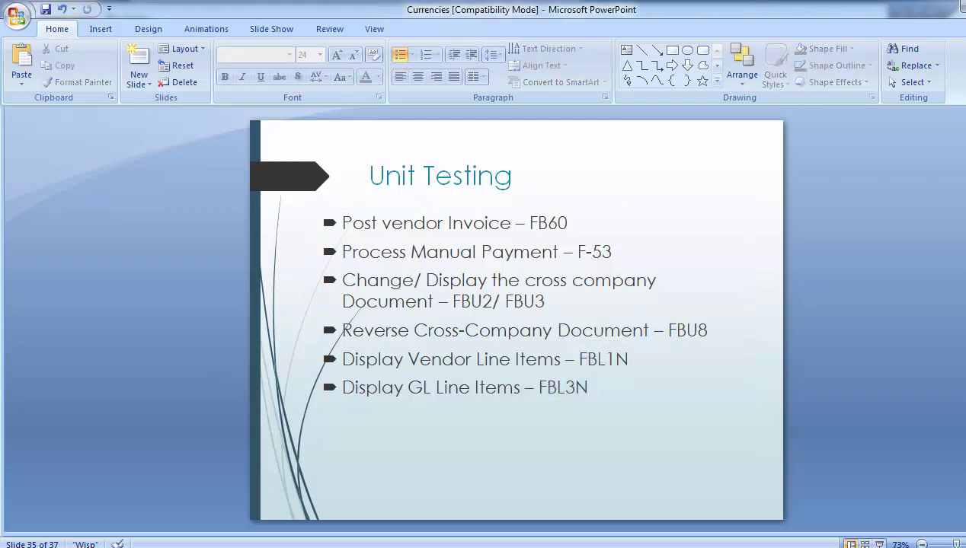
click(457, 491)
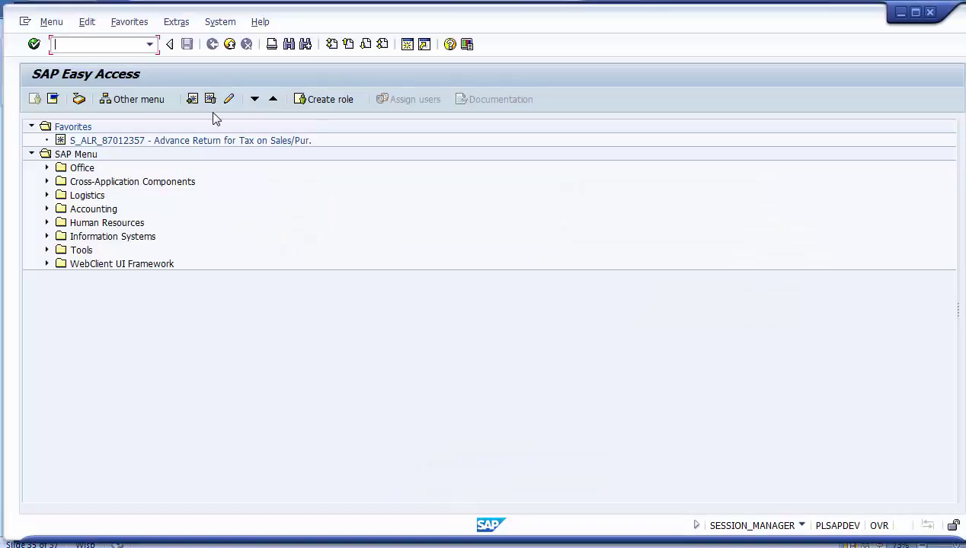
Start the G/L account line item display with transaction FBL3N.
text(gb)
text(01)
key(Return)
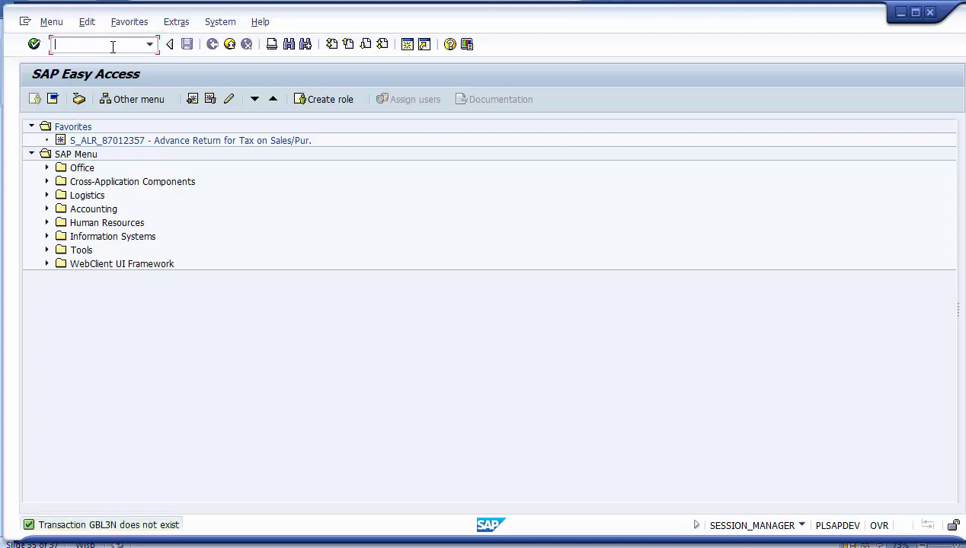
text(fbl3n)
key(Return)
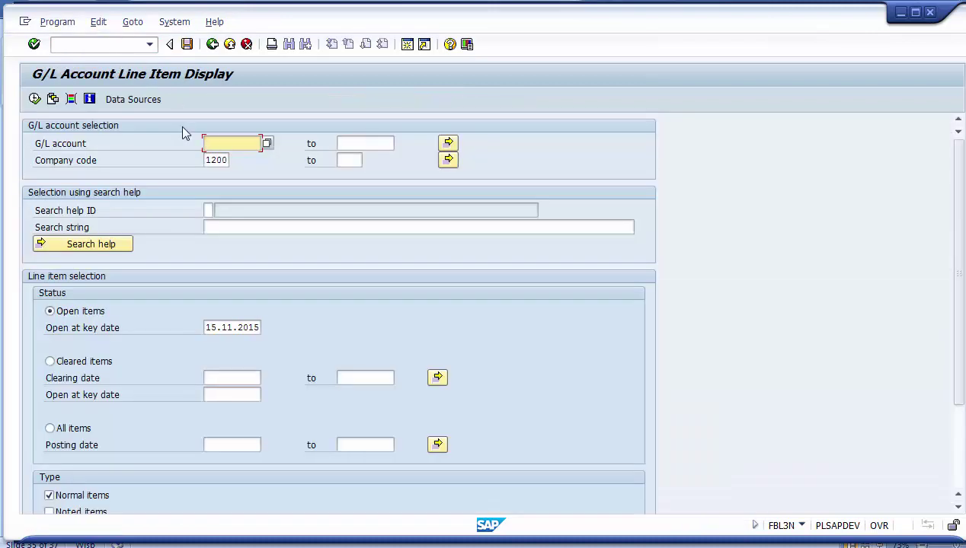
Set the company code to 1000 and the G/L account to 101871 for the line item selection.
key(Down)
text(10)
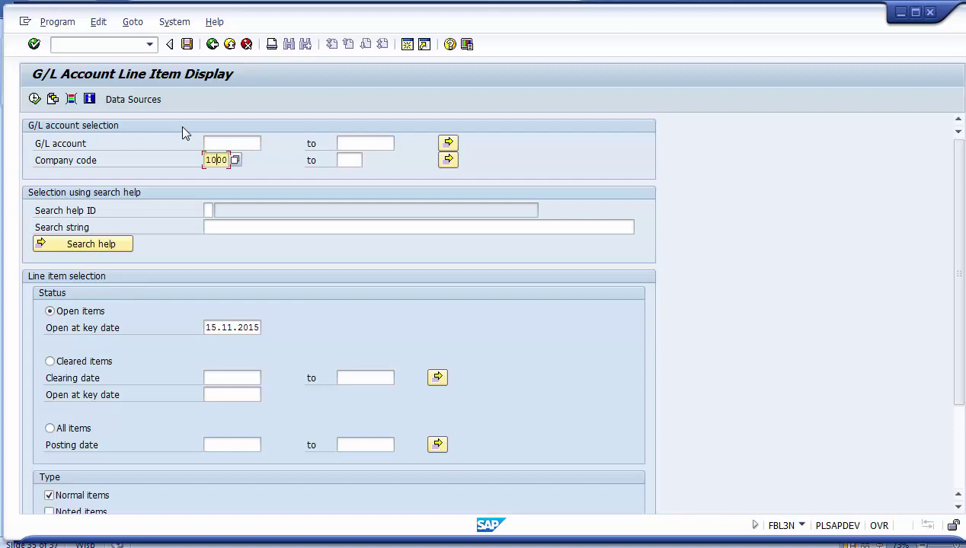
key(Up)
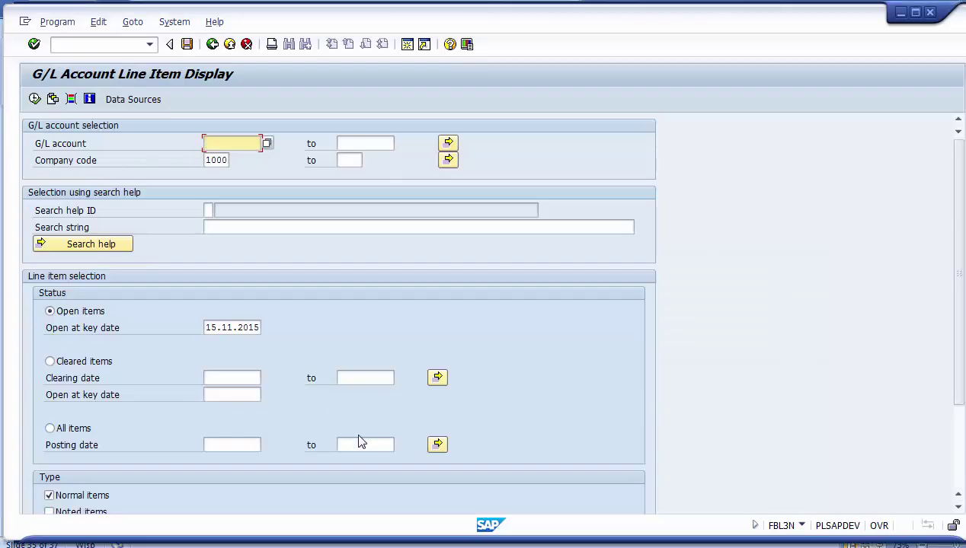
text(101871)
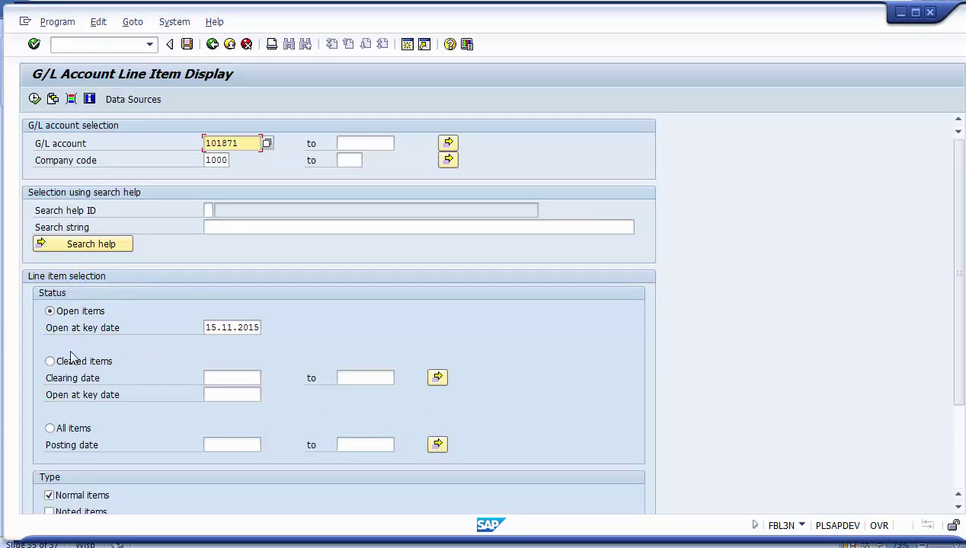
Select all items with posting date from 14.11.2015 to 14.11.2015 and run the G/L account line item display.
click(69, 428)
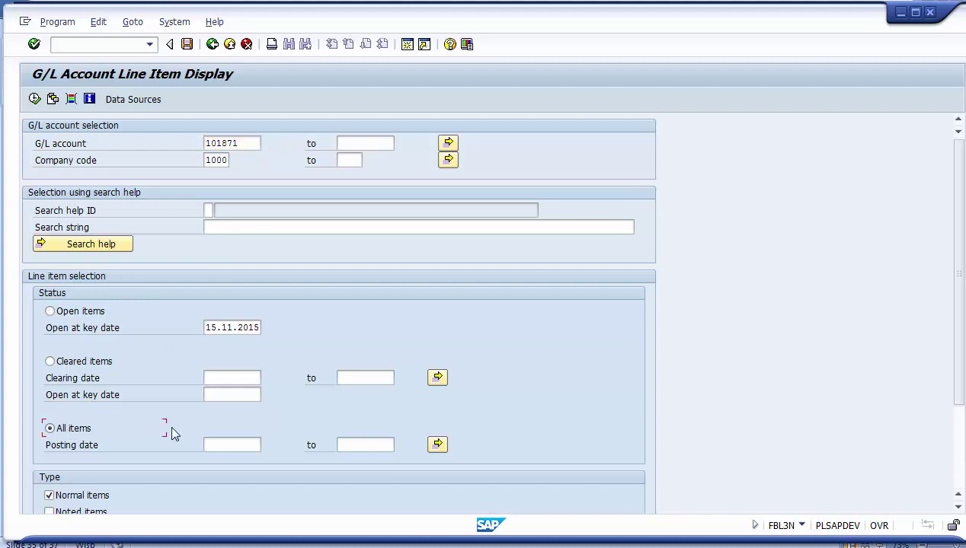
click(224, 446)
text(14)
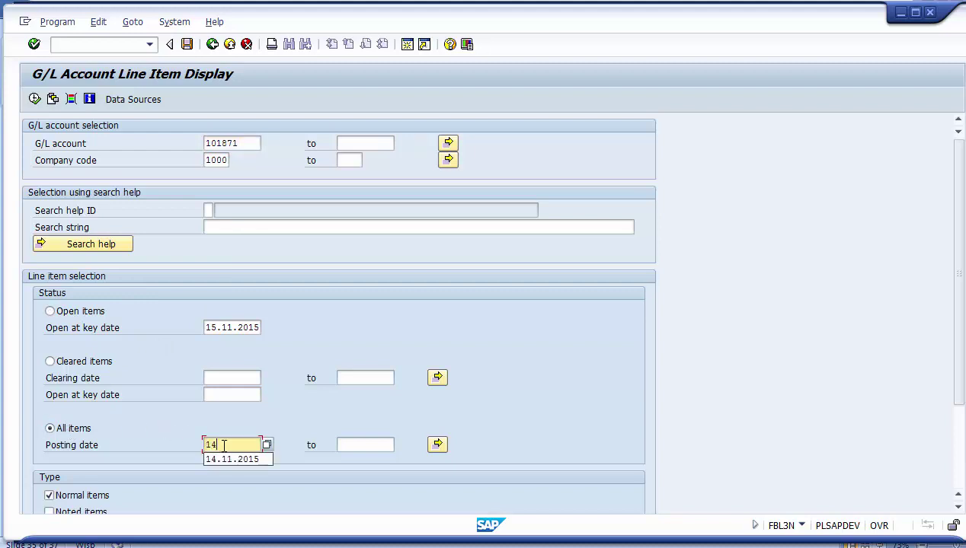
text(112015)
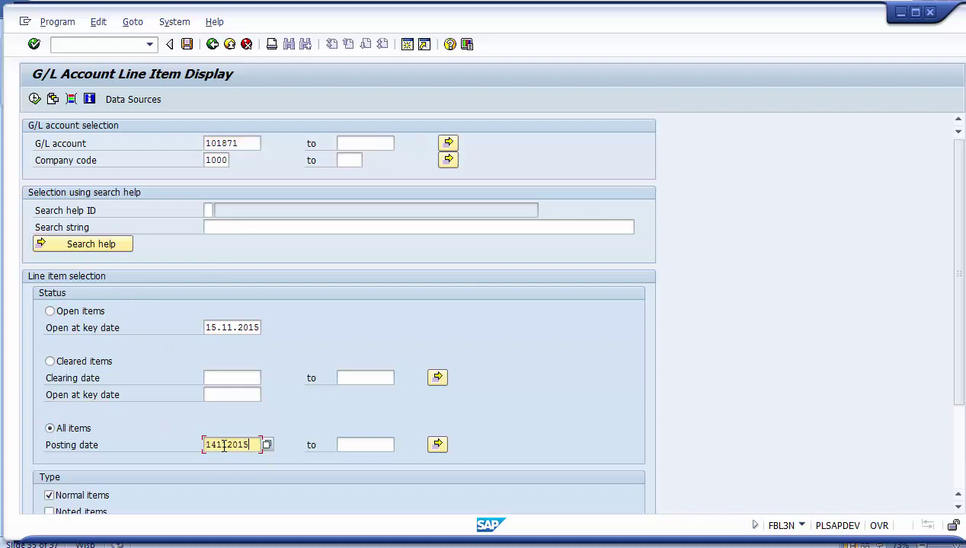
key(Tab)
text(14112015)
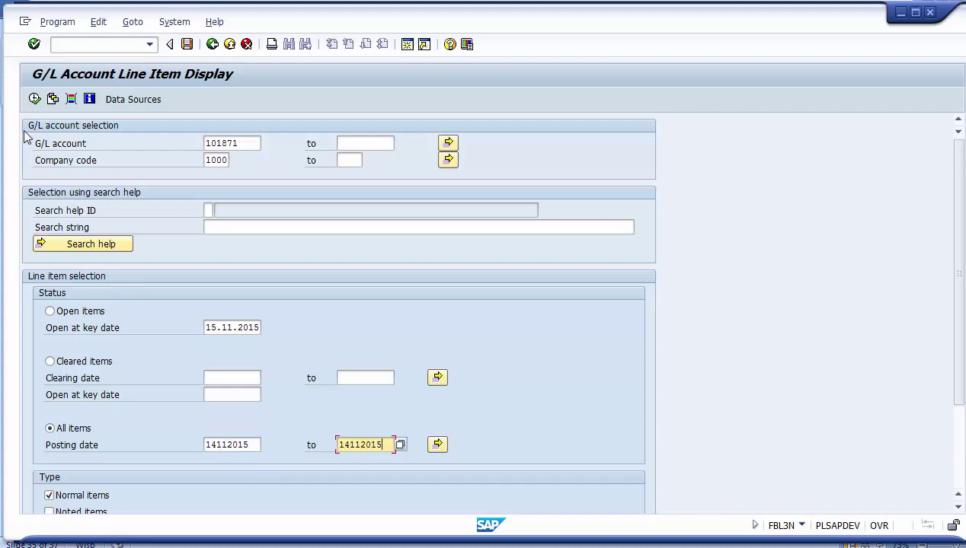
click(34, 99)
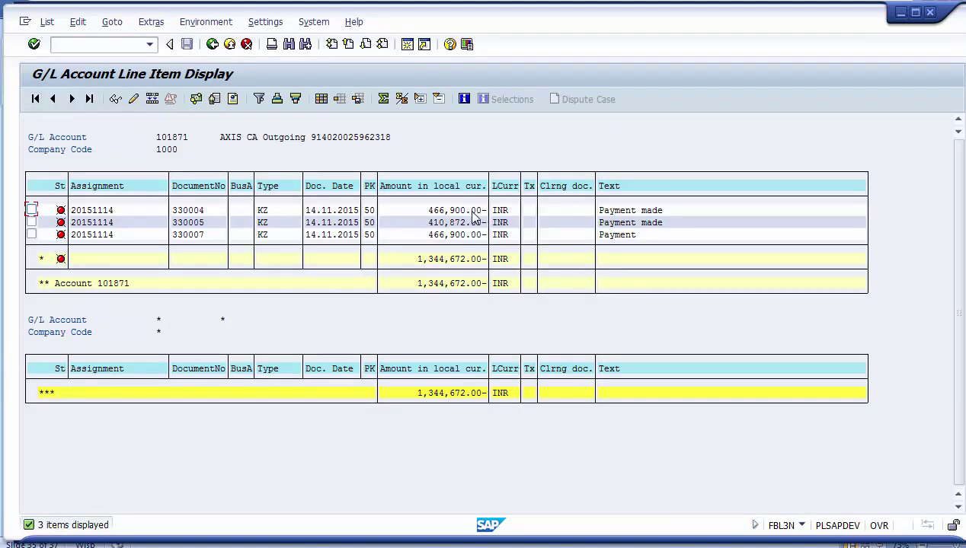
Open the document behind the line item with the text "Payment" and display its data entry view.
click(454, 235)
double_click(189, 235)
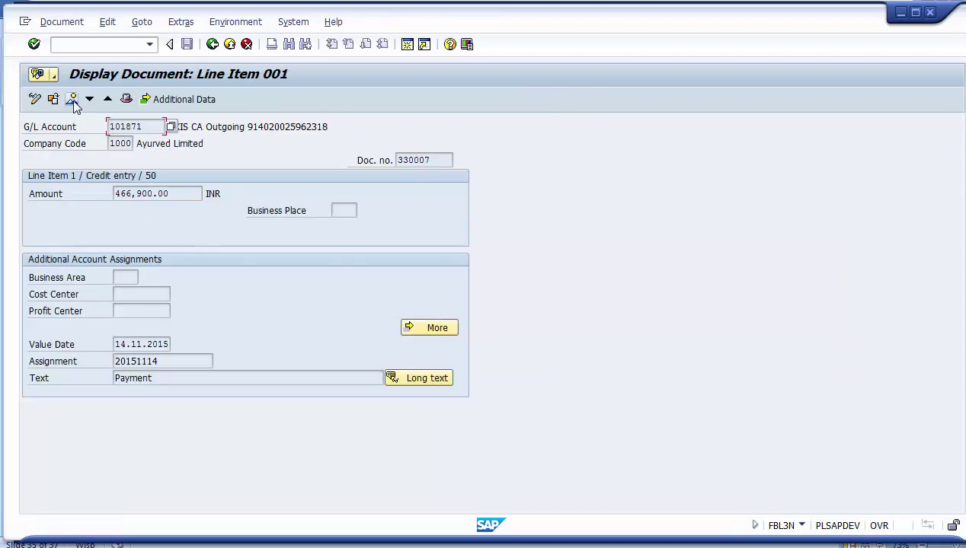
click(72, 100)
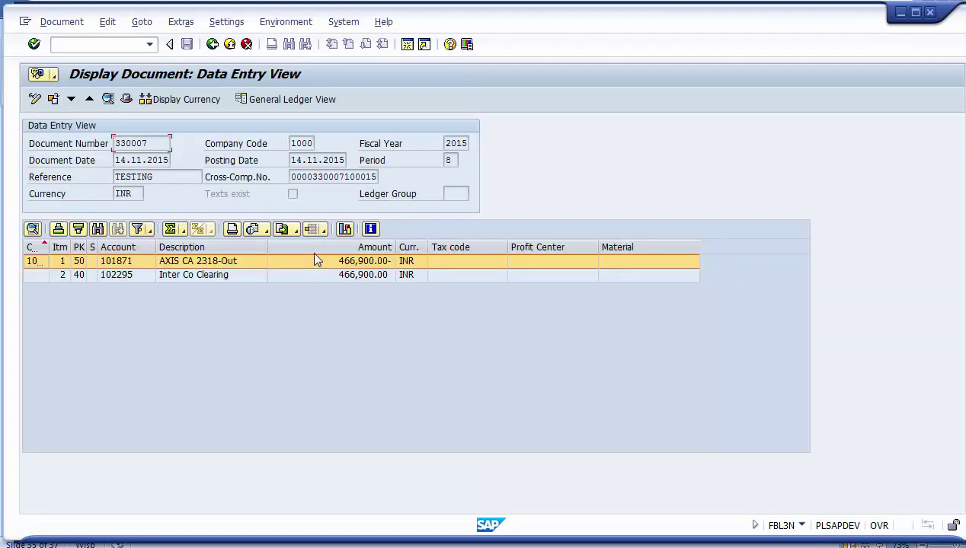
Examine the document's cross-company number, widen the company code column of its item list, and leave the line item display.
drag(292, 178, 390, 177)
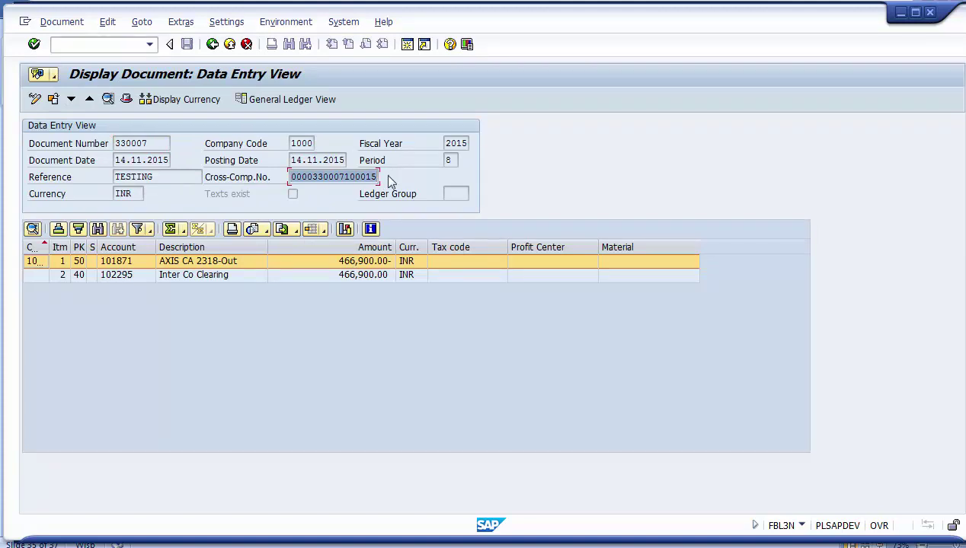
drag(292, 177, 417, 177)
click(417, 177)
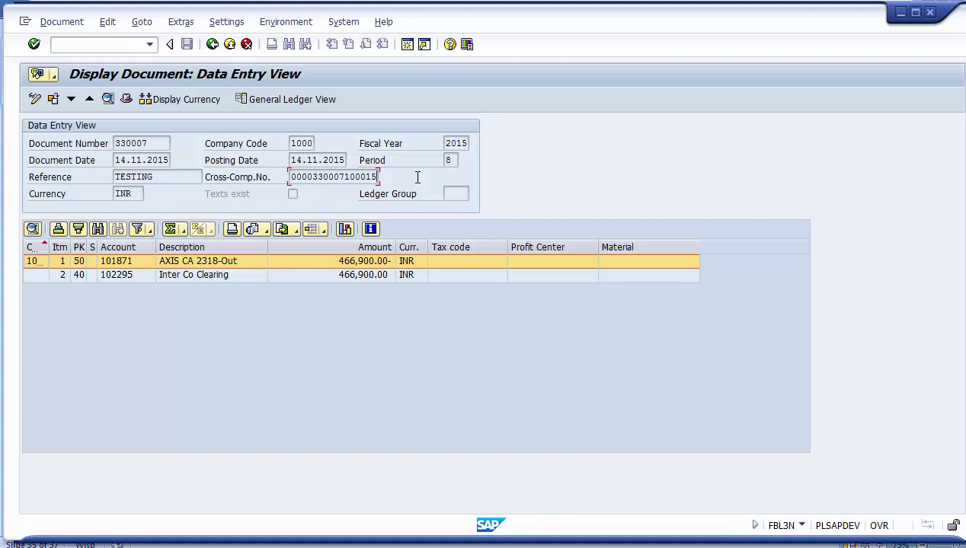
drag(51, 253, 82, 251)
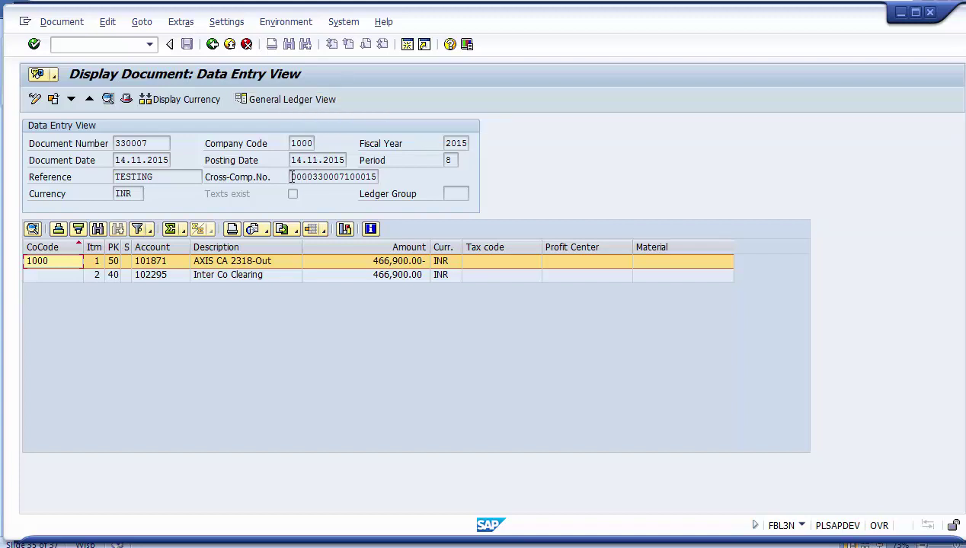
click(229, 44)
click(230, 44)
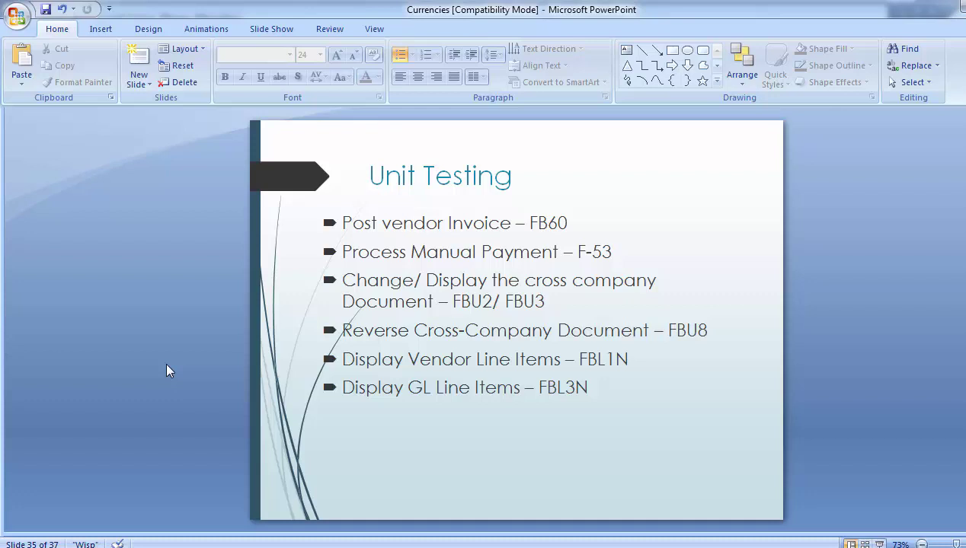
Show the slide on preparing cross company codes for automatic payments in PowerPoint and return to the SAP line item selection.
key(Page_Down)
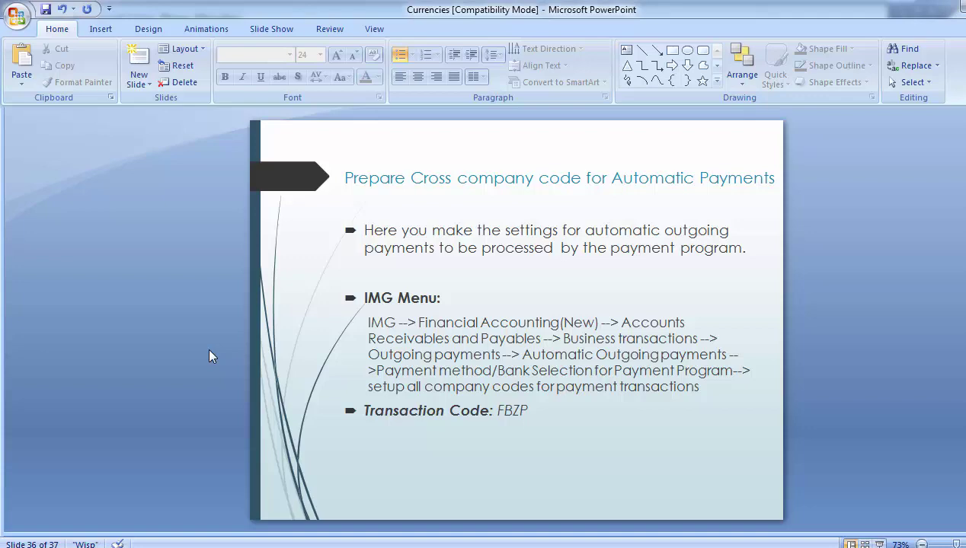
mouse_move(410, 543)
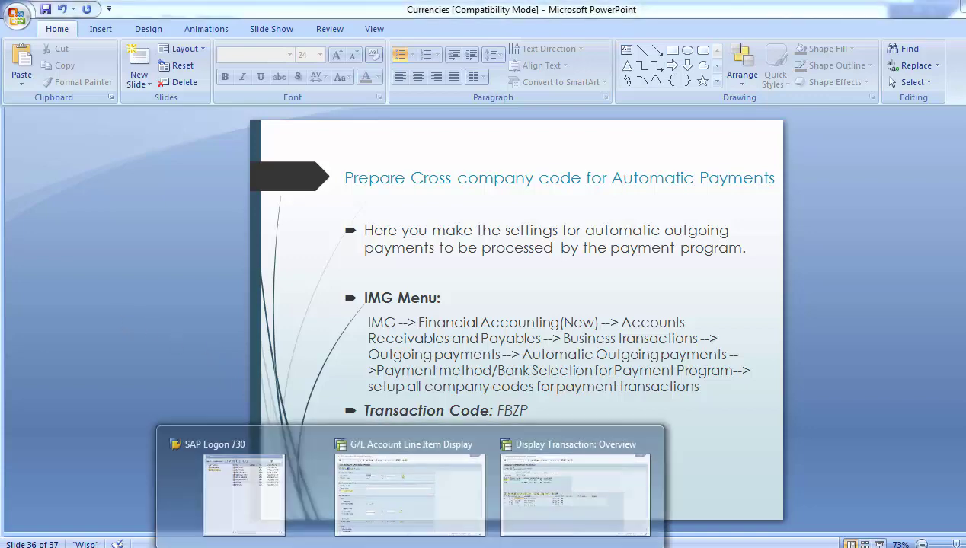
click(418, 470)
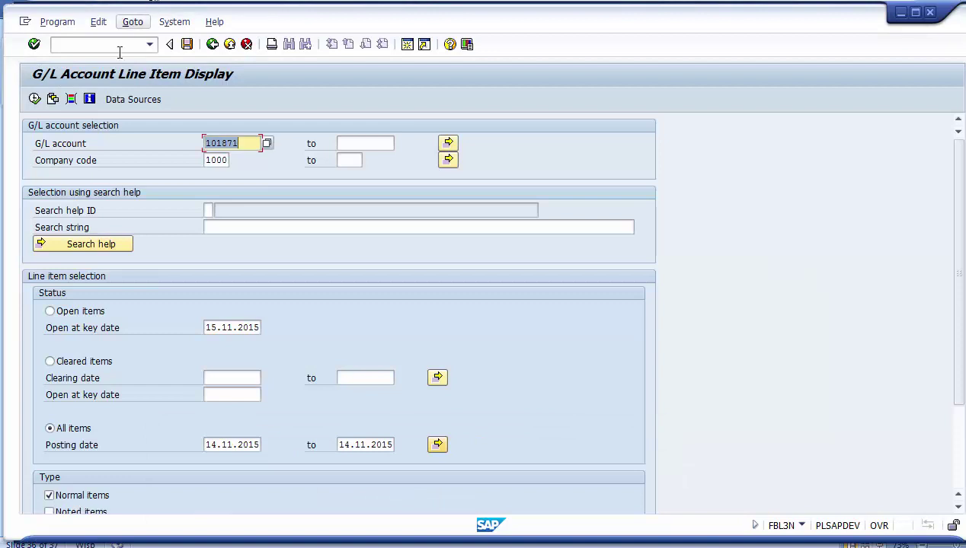
Leave the G/L line item transaction, start SPRO and open the SAP Reference IMG.
click(103, 44)
text(/n)
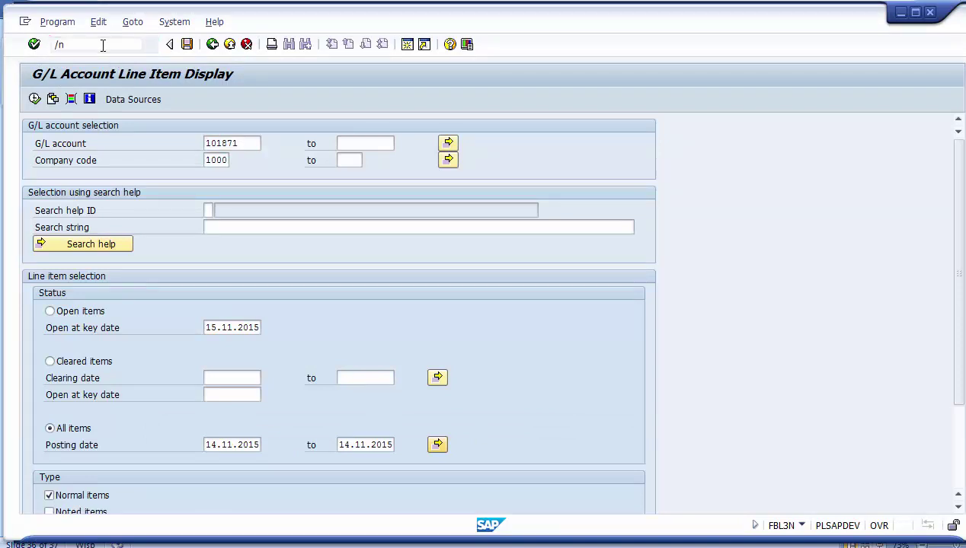
key(Return)
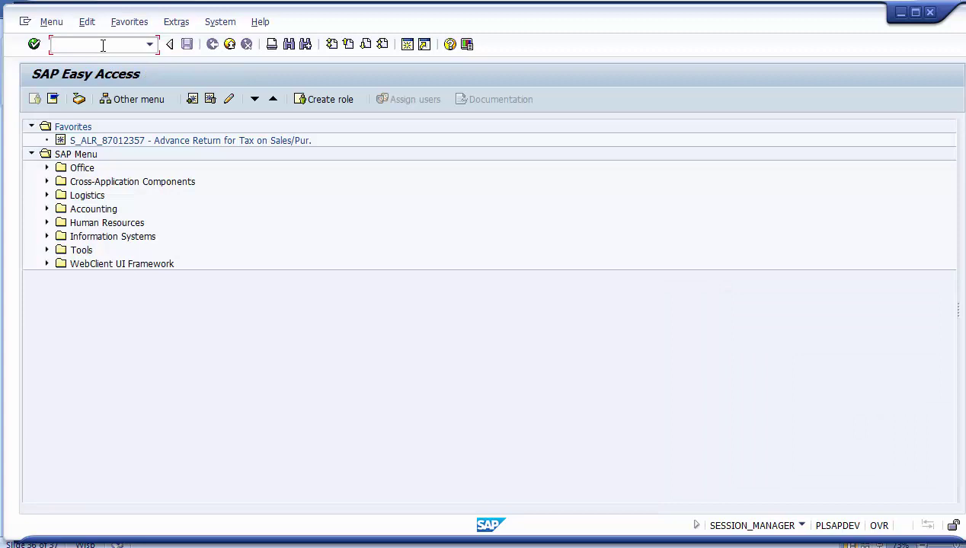
text(spro)
key(Return)
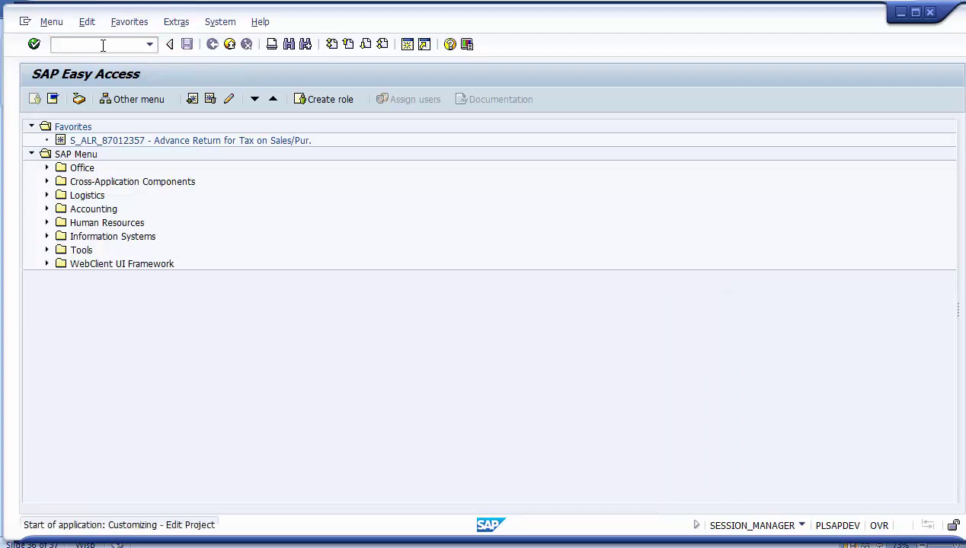
key(alt+Tab)
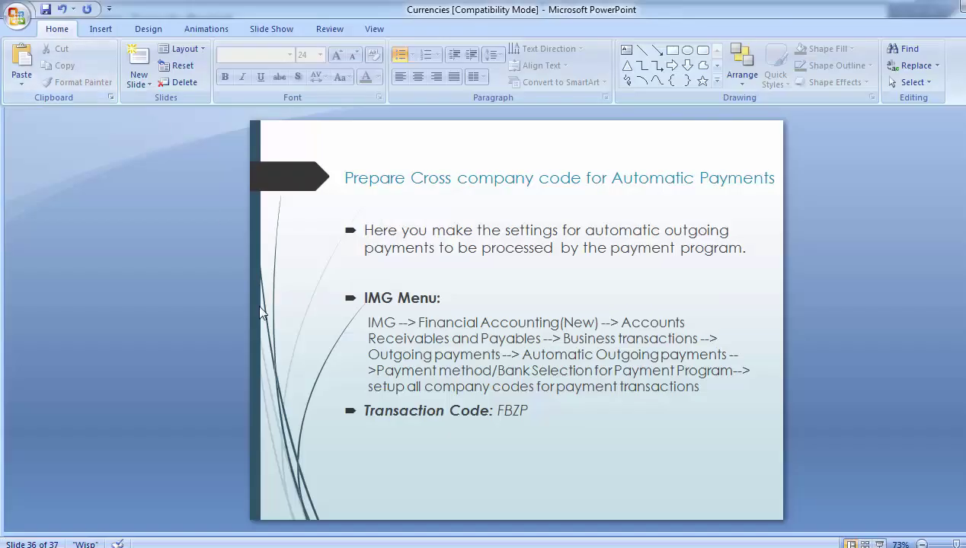
key(alt+Tab)
click(96, 103)
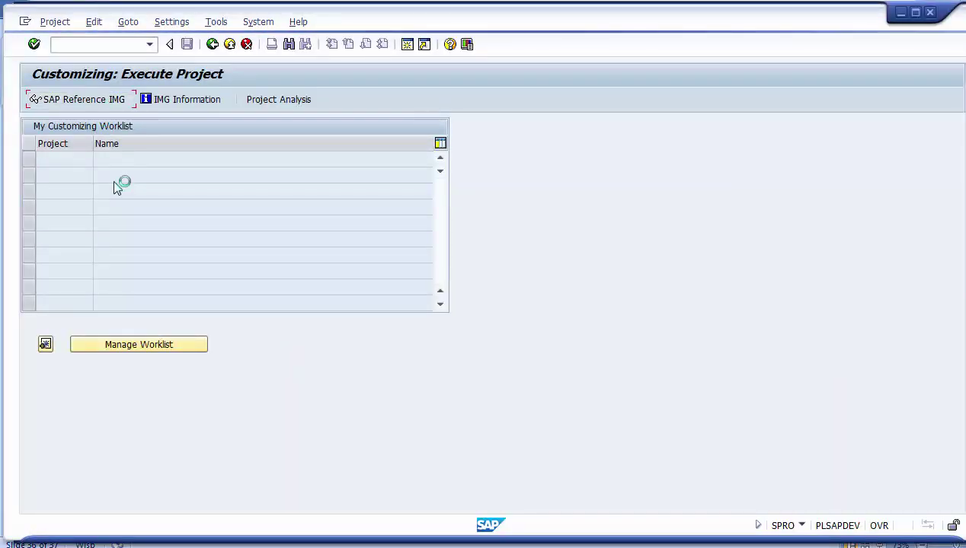
Expand Financial Accounting (New), Accounts Receivable and Accounts Payable, and Business Transactions in the implementation guide.
click(106, 214)
click(46, 209)
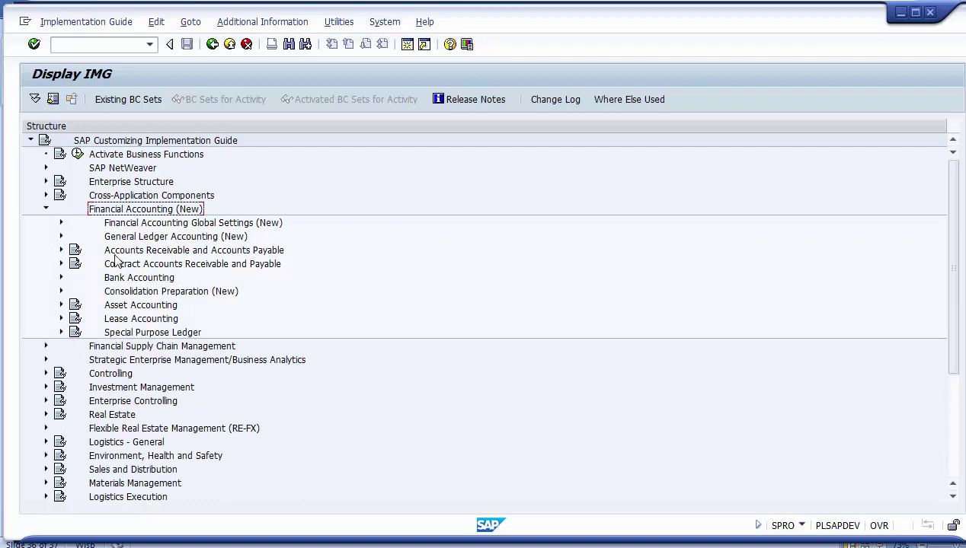
click(115, 253)
click(61, 250)
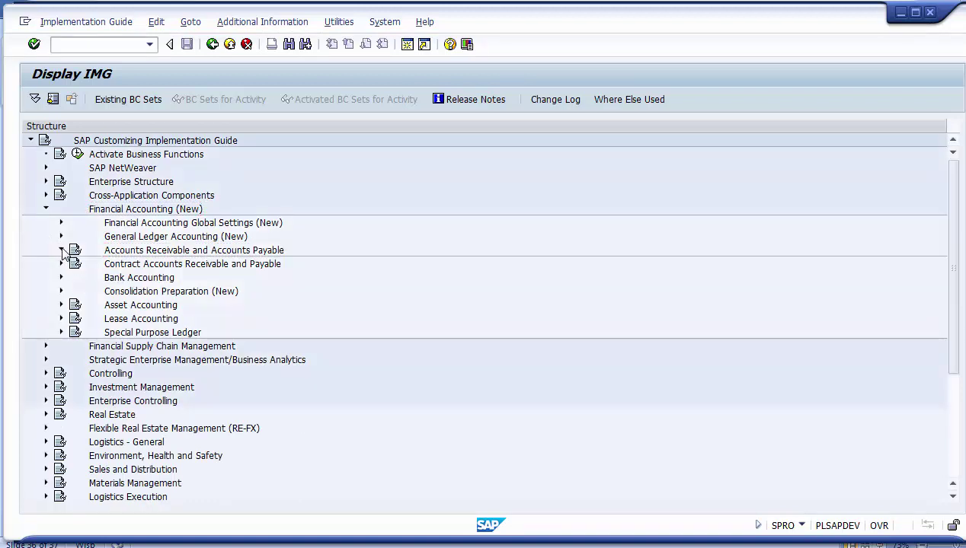
click(138, 294)
click(77, 291)
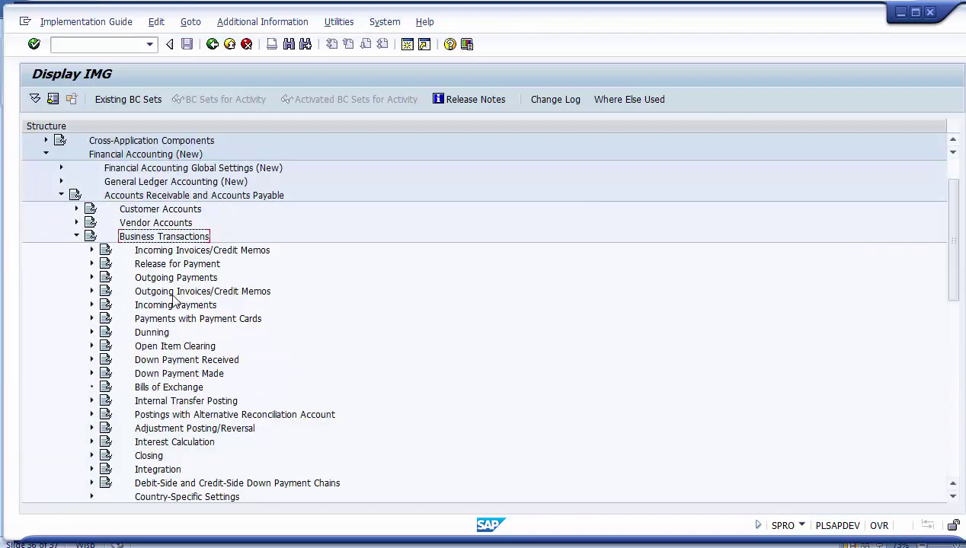
Expand Outgoing Payments under Business Transactions and its Automatic Outgoing Payments node.
click(188, 278)
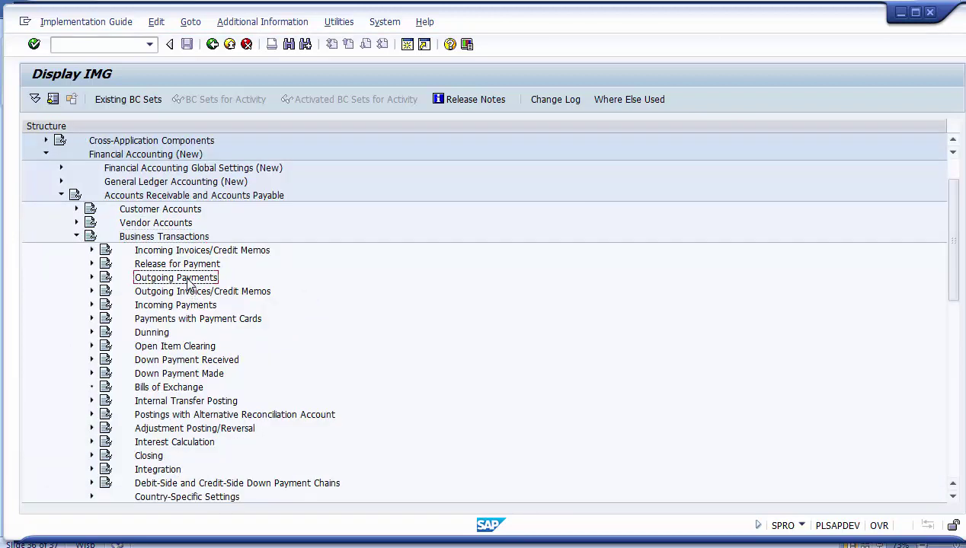
click(91, 278)
click(91, 277)
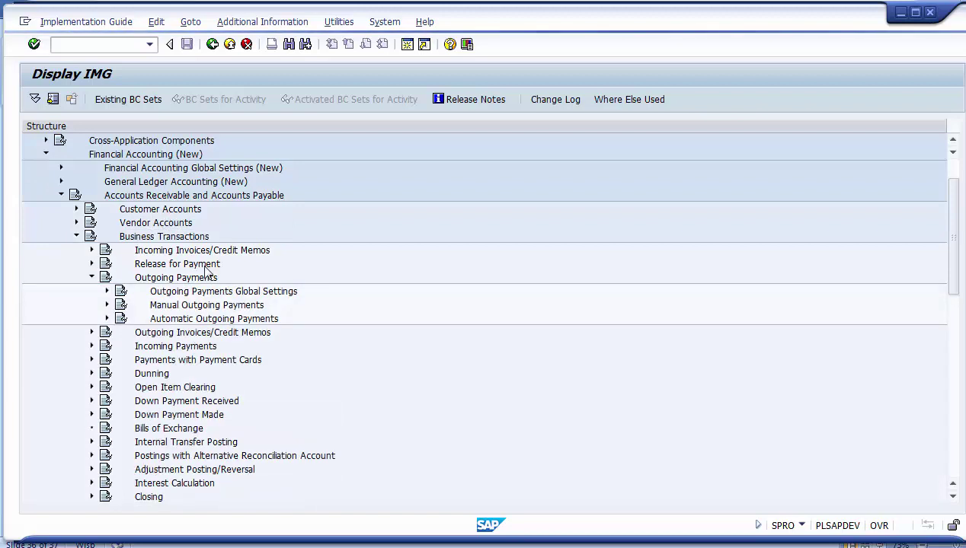
click(195, 306)
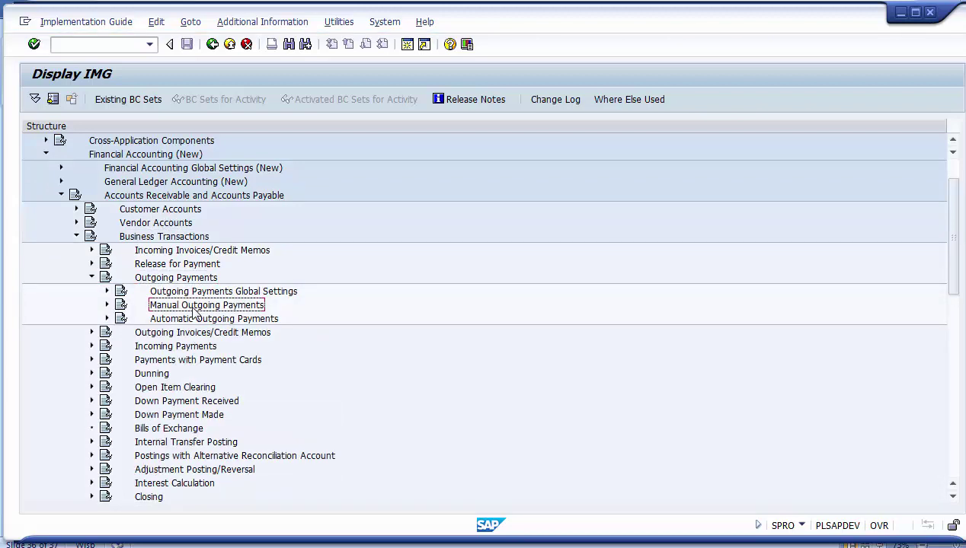
click(200, 320)
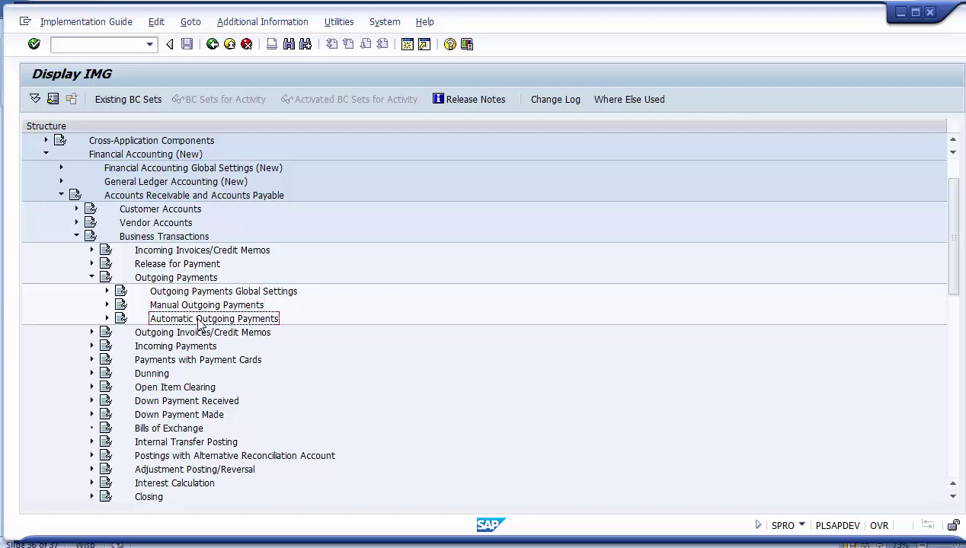
click(106, 319)
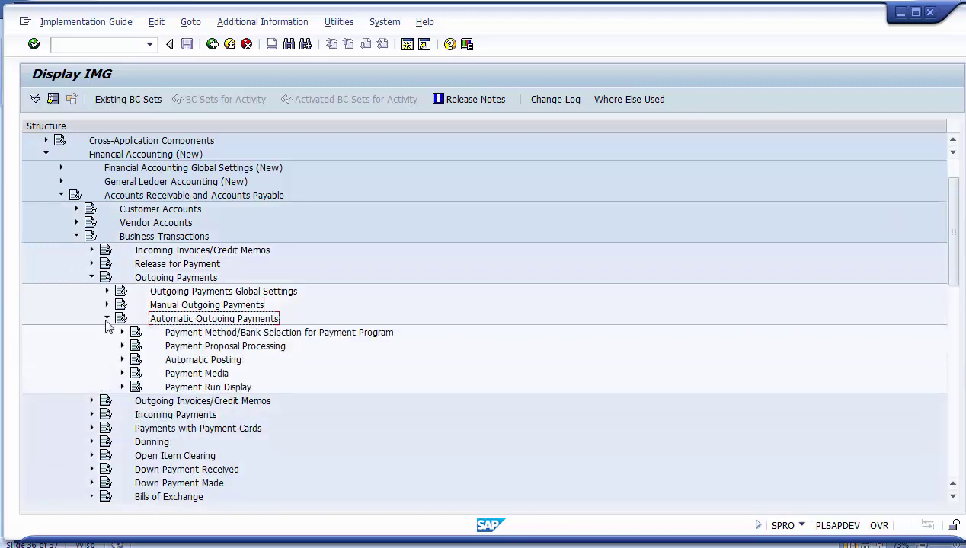
Check the IMG path on the PowerPoint slide and expand Payment Method/Bank Selection for Payment Program in SAP.
key(alt+Tab)
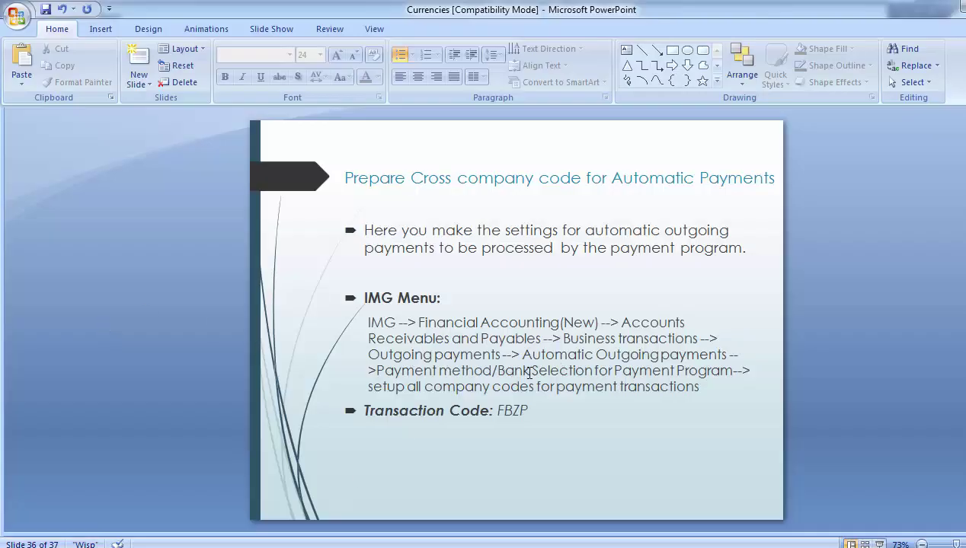
key(alt+Tab)
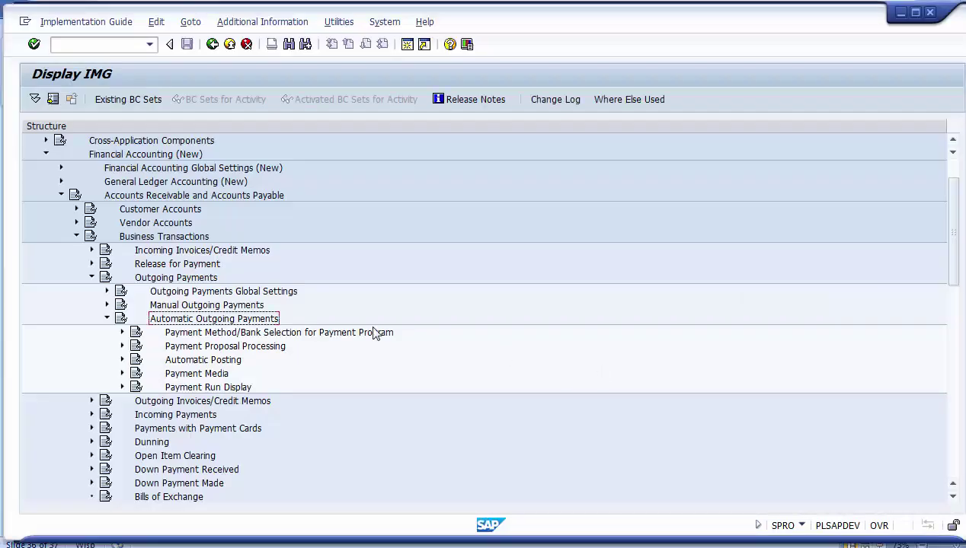
click(240, 334)
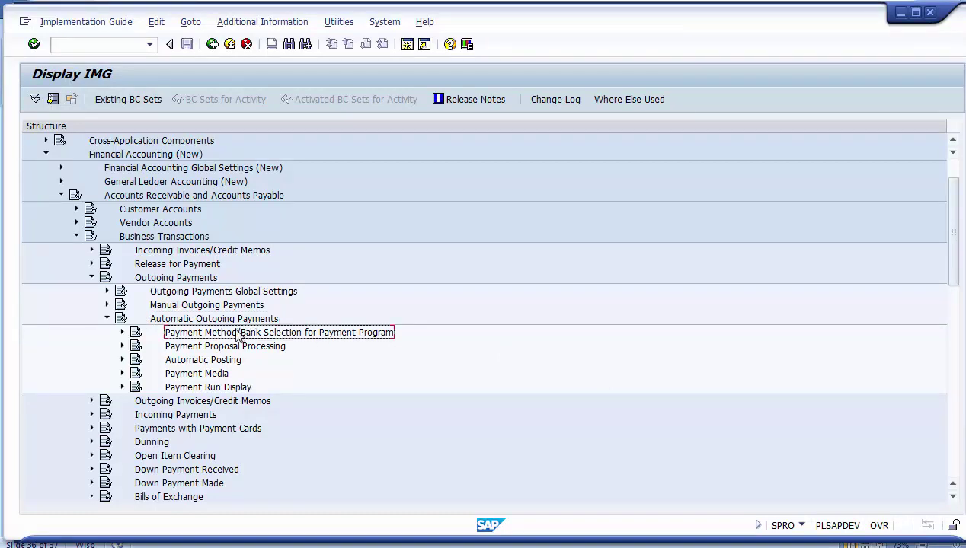
click(122, 334)
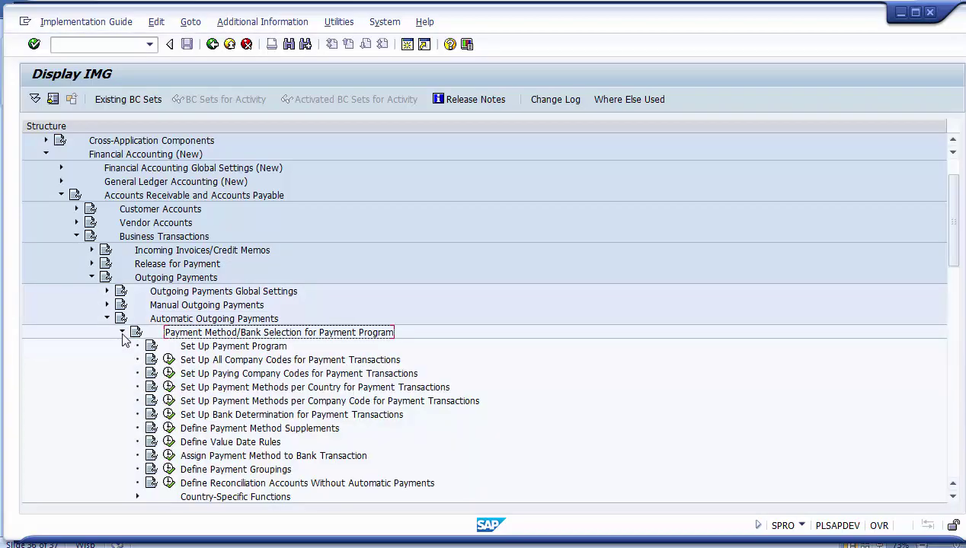
Check the activity name on the PowerPoint slide and execute Set Up All Company Codes for Payment Transactions in SAP.
key(alt+Tab)
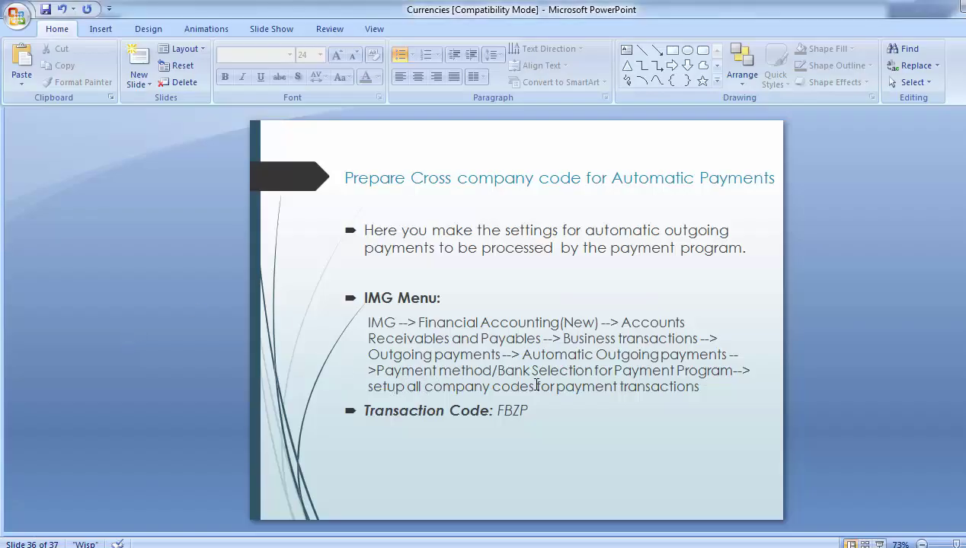
key(alt+Tab)
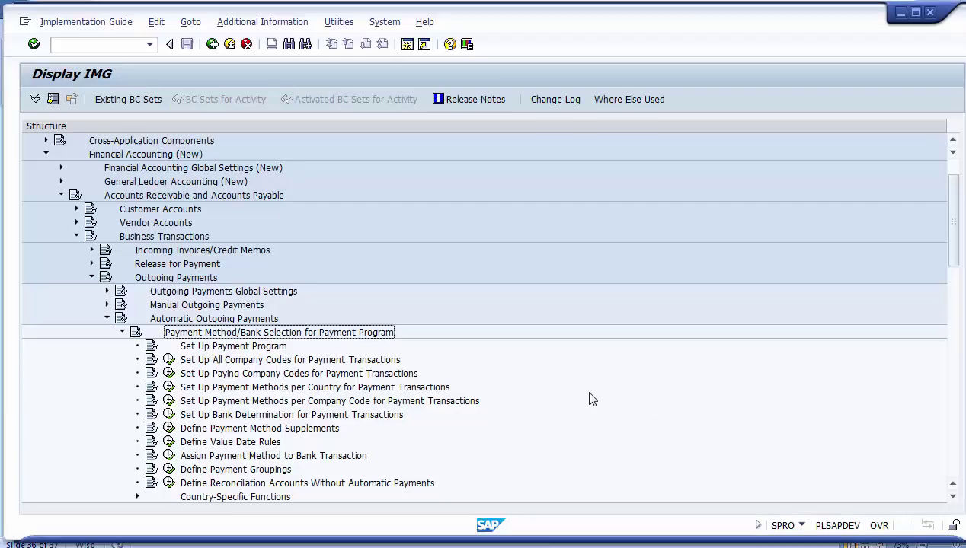
click(311, 361)
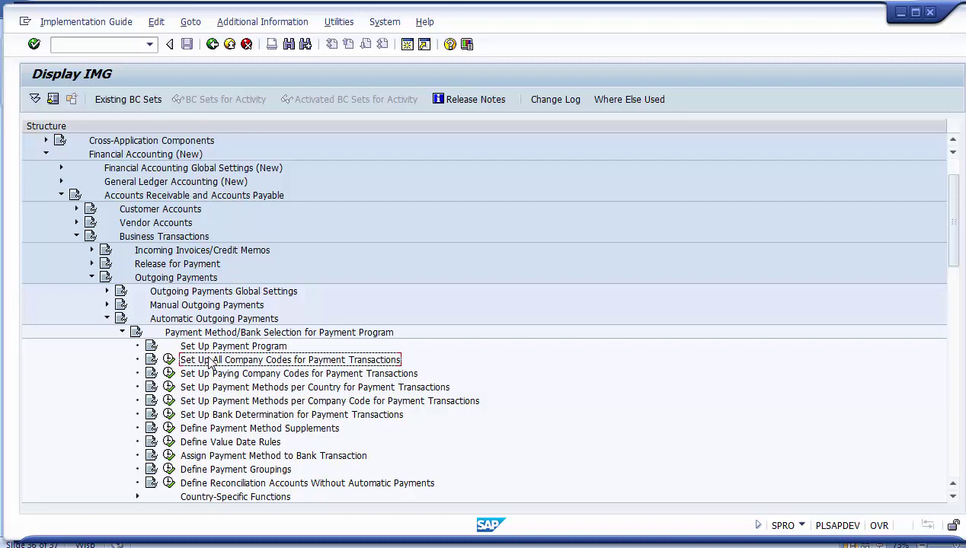
click(169, 360)
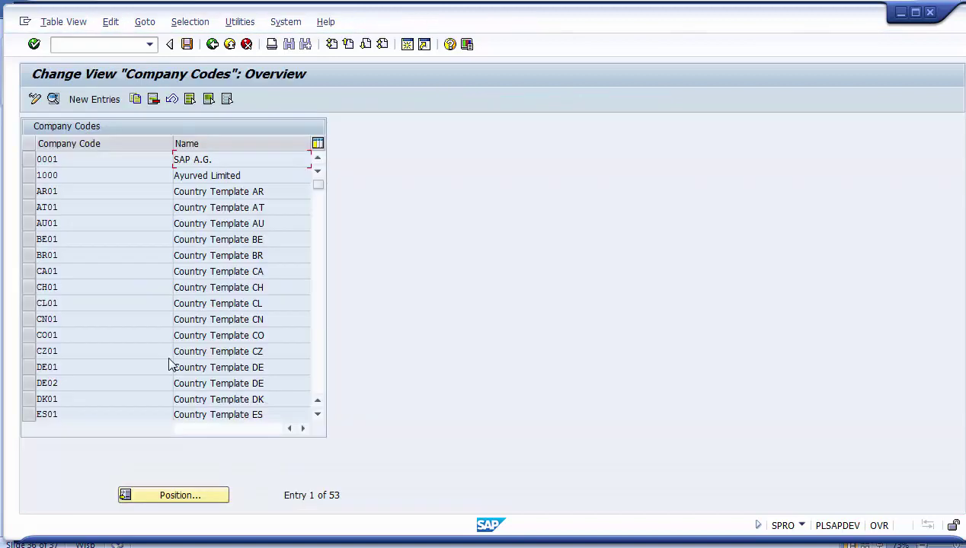
Open the payment settings of company code 1000 and check its paying company code.
click(82, 177)
double_click(82, 176)
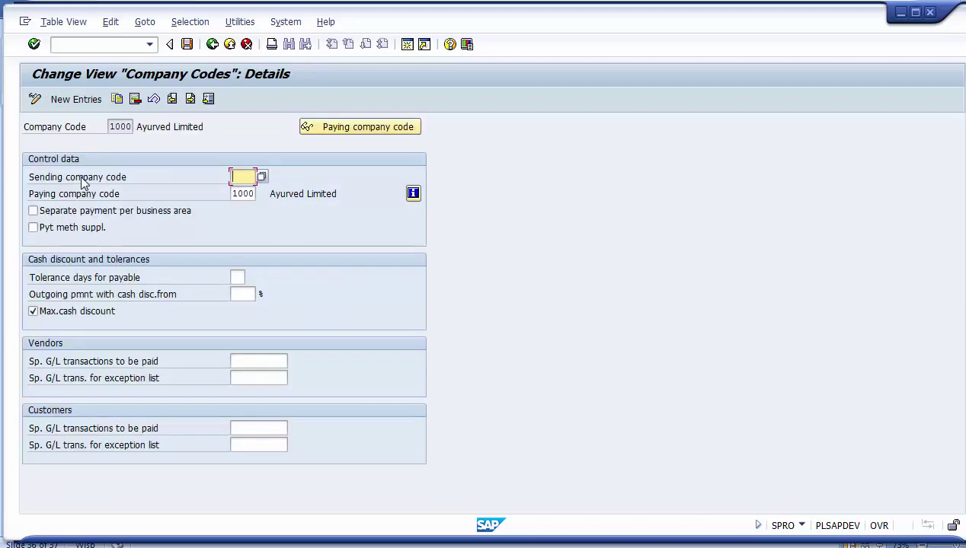
click(237, 195)
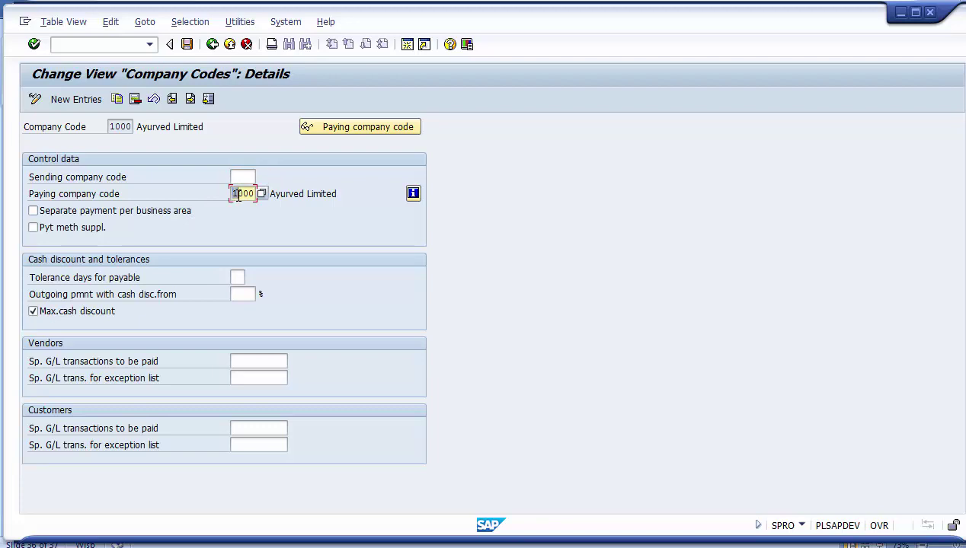
double_click(239, 194)
click(233, 194)
drag(233, 193, 258, 191)
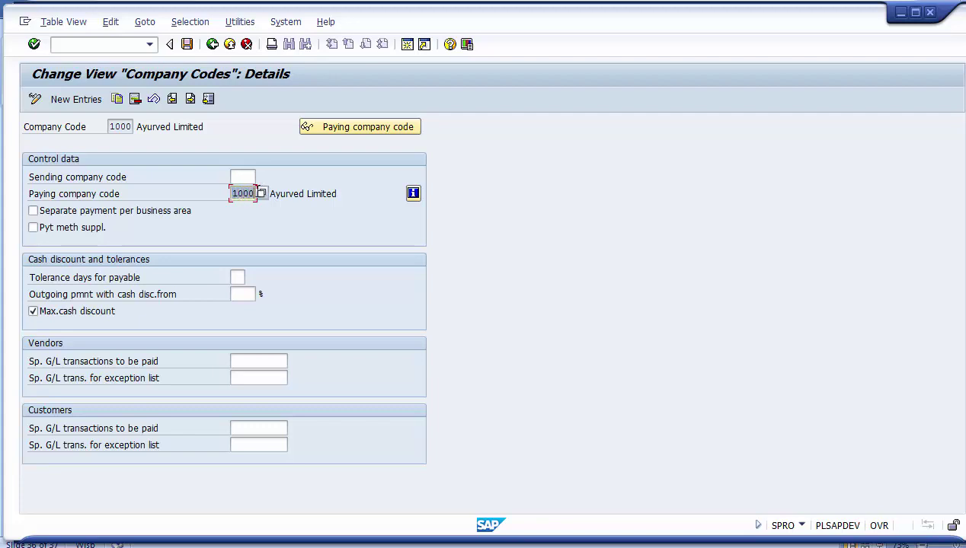
Set the sending company code to 1200 and save the settings under customizing request DEVK903180.
click(235, 176)
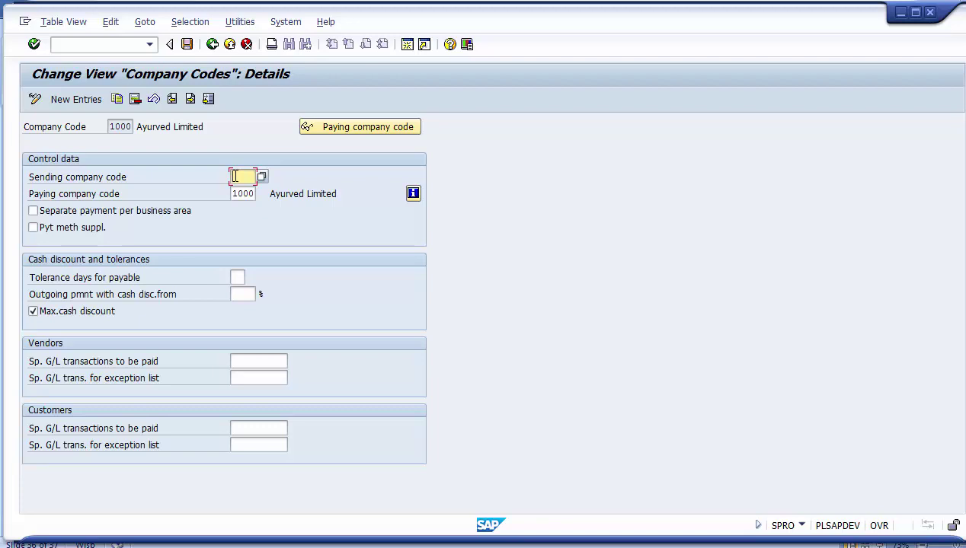
text(1200)
drag(232, 176, 254, 179)
click(187, 46)
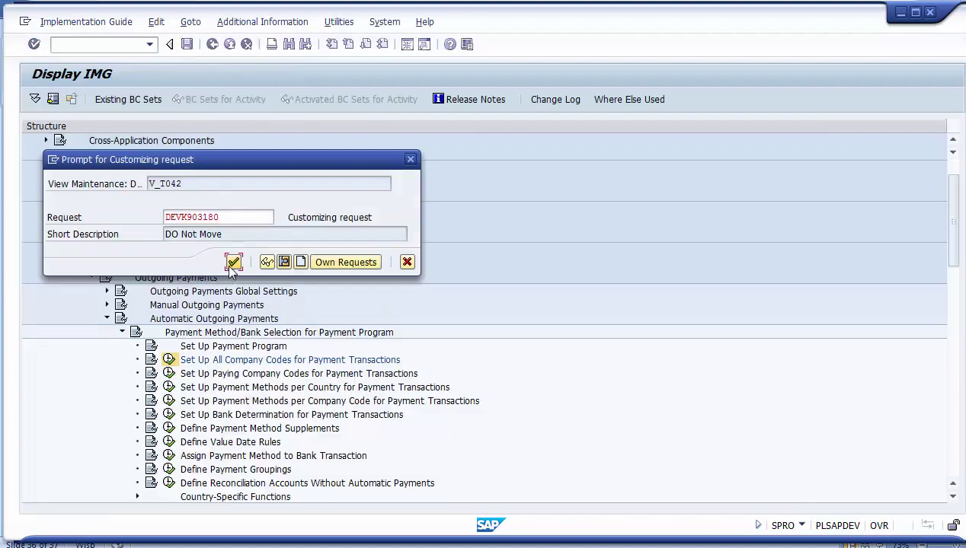
click(230, 267)
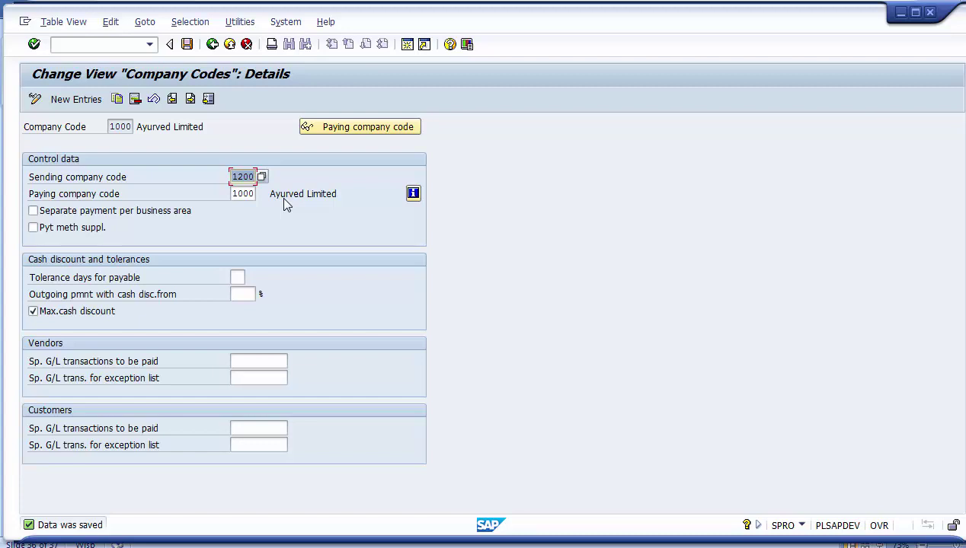
Review the sending company code entry in the saved settings of company code 1000.
click(233, 177)
drag(233, 177, 269, 137)
click(279, 176)
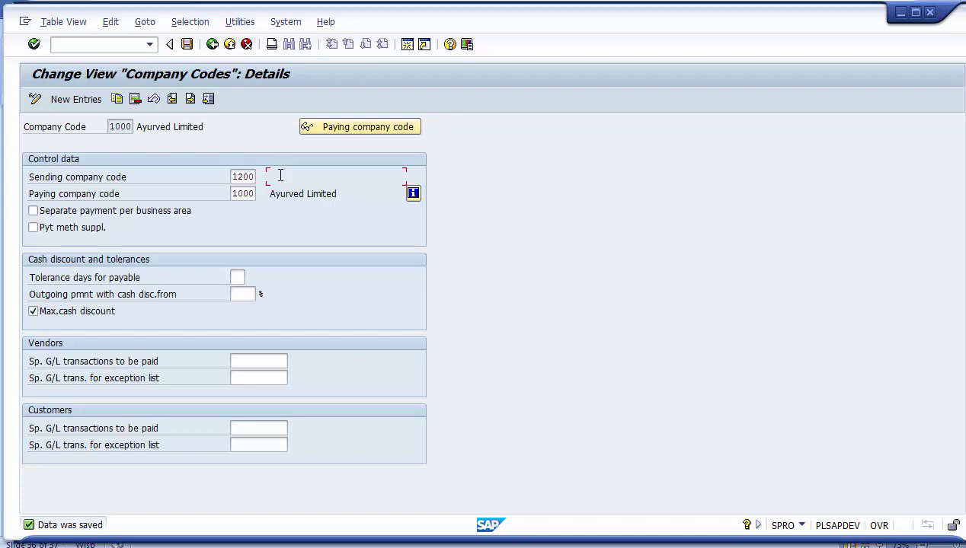
Leave the company code settings, switch to PowerPoint and advance to the closing Thank You slide.
click(230, 45)
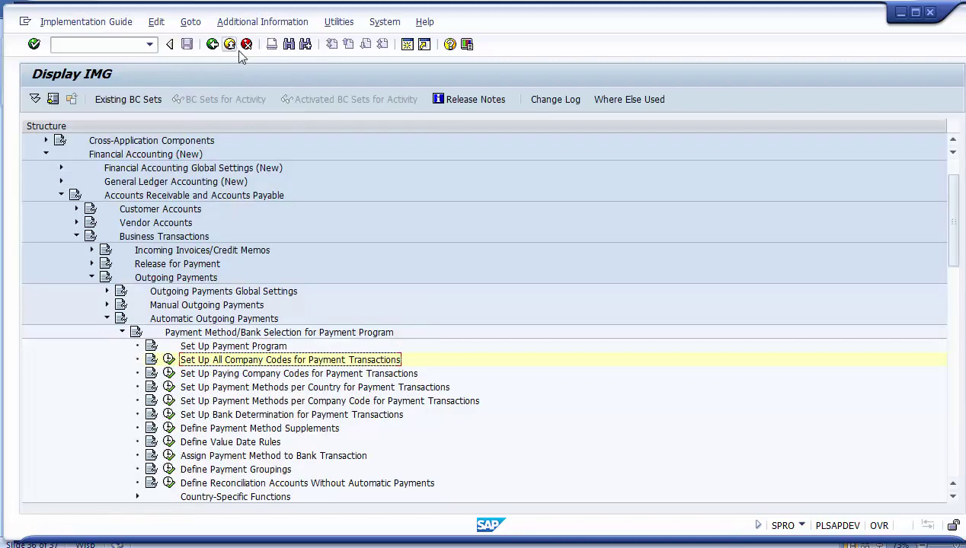
click(232, 546)
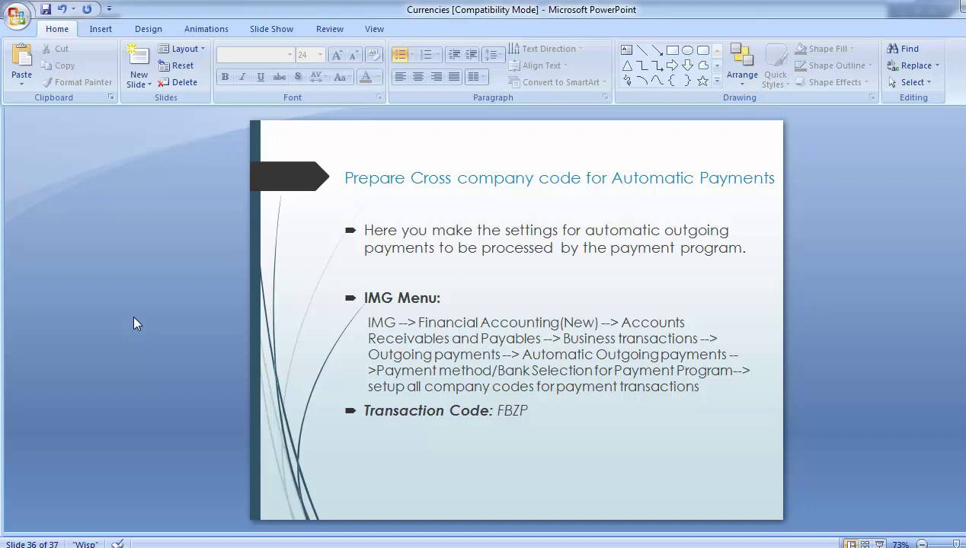
scroll(133, 324, down, 2)
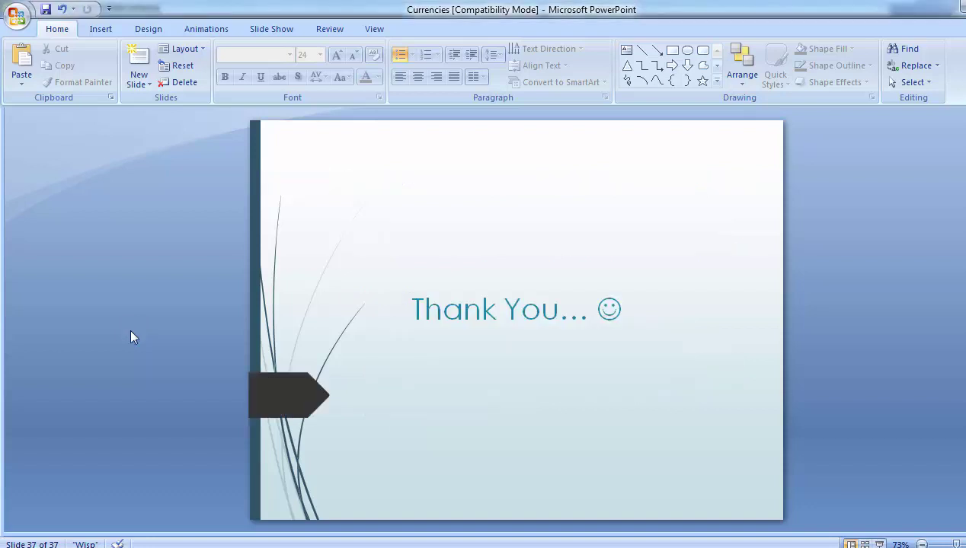